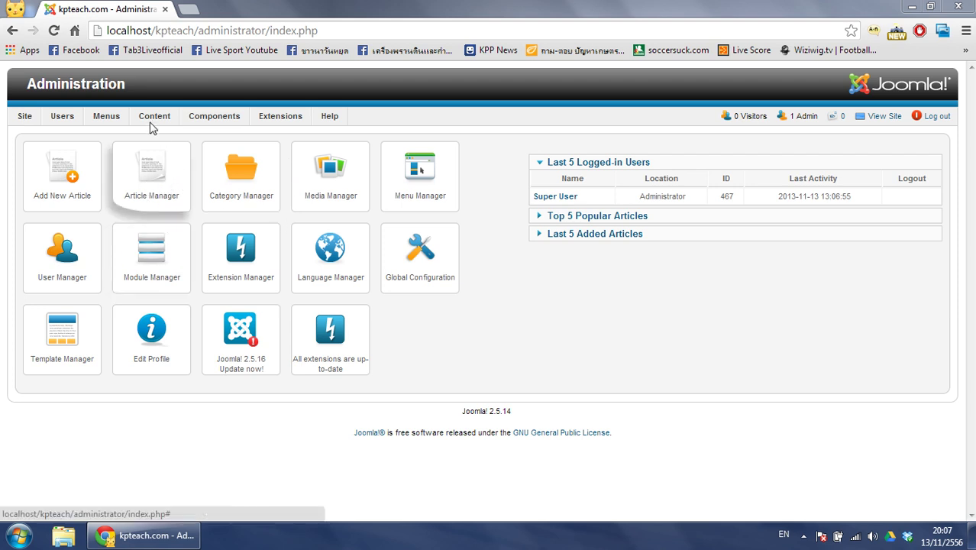
# Step: Open the form for a new article category and switch the text input language to Thai
pyautogui.moveTo(151, 126)
pyautogui.moveTo(168, 159)
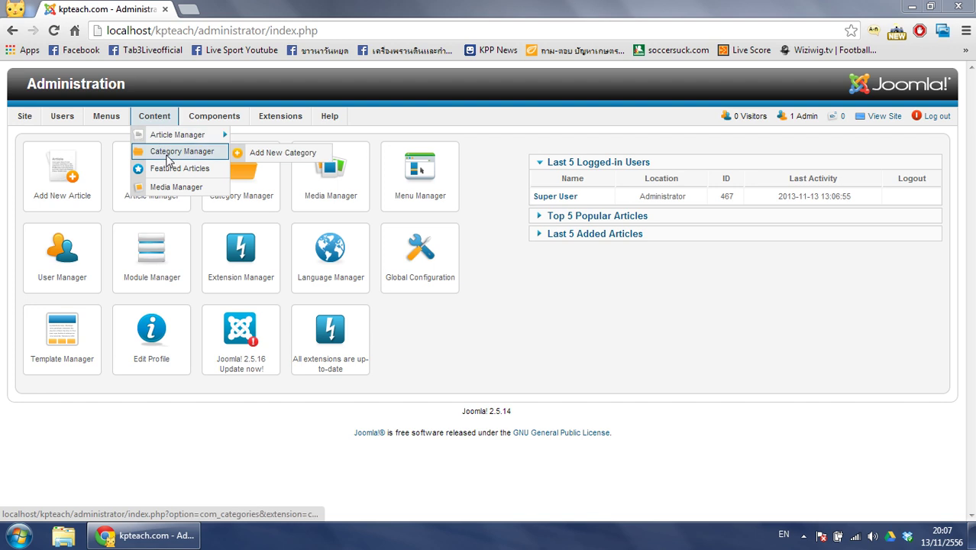
pyautogui.click(282, 157)
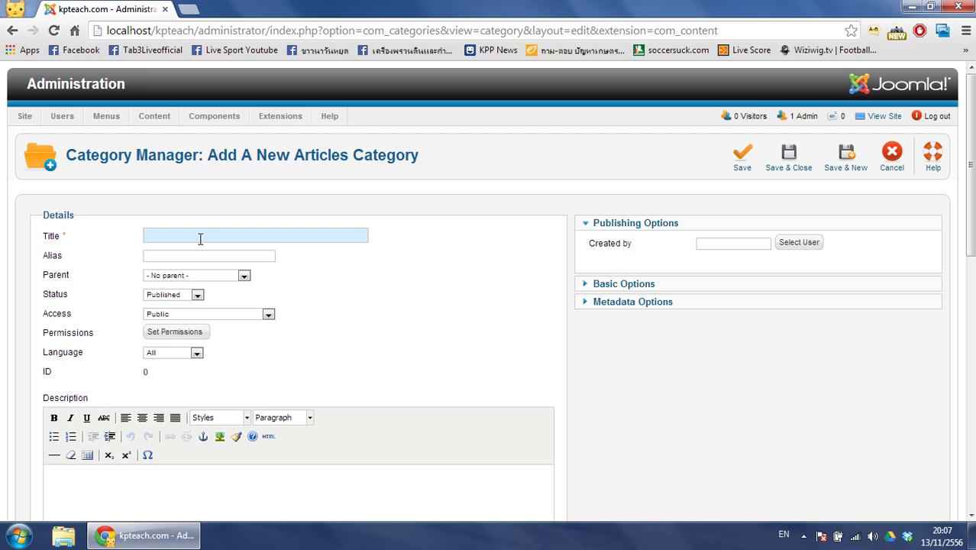
pyautogui.press('BackSpace')
pyautogui.hotkey('alt', 'shift')
pyautogui.write('ข่าวสา')
pyautogui.write('ร')
pyautogui.press('BackSpace')
pyautogui.press('BackSpace')
pyautogui.press('BackSpace')
pyautogui.press('BackSpace')
pyautogui.press('BackSpace')
pyautogui.press('BackSpace')
pyautogui.press('BackSpace')
pyautogui.press('BackSpace')
# Step: Title the new category "บทความสาระน่ารู้" with no parent and Public access, and save and close it
pyautogui.write('บทความสาระน่าร')
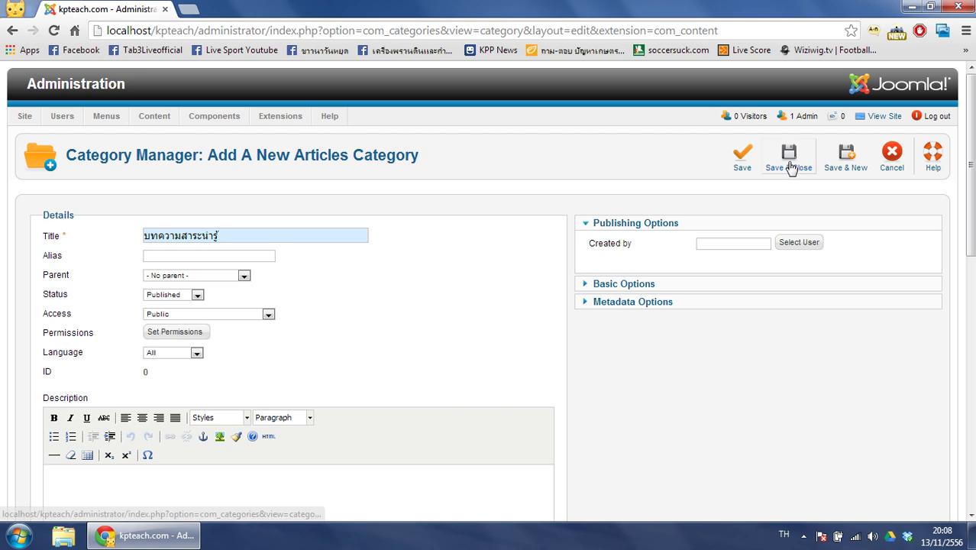
pyautogui.click(189, 275)
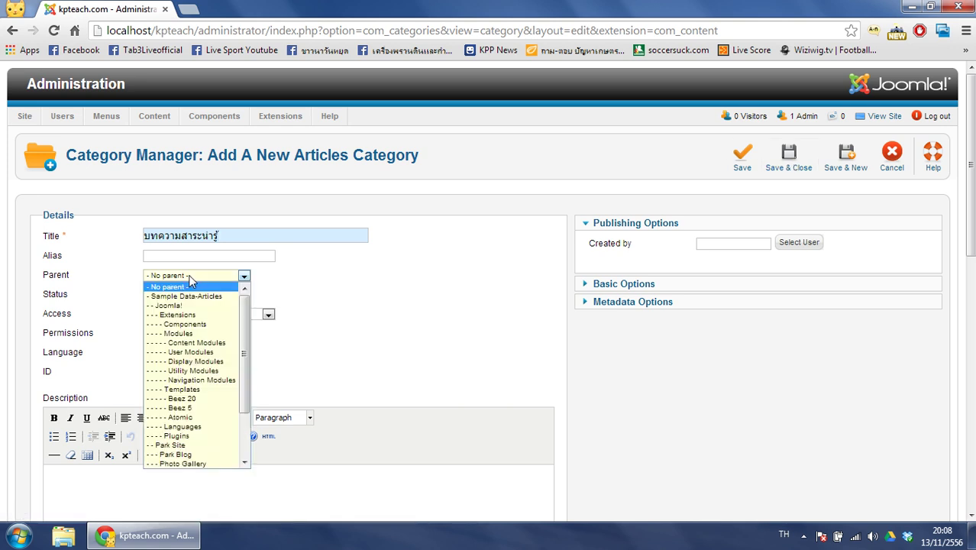
pyautogui.click(281, 276)
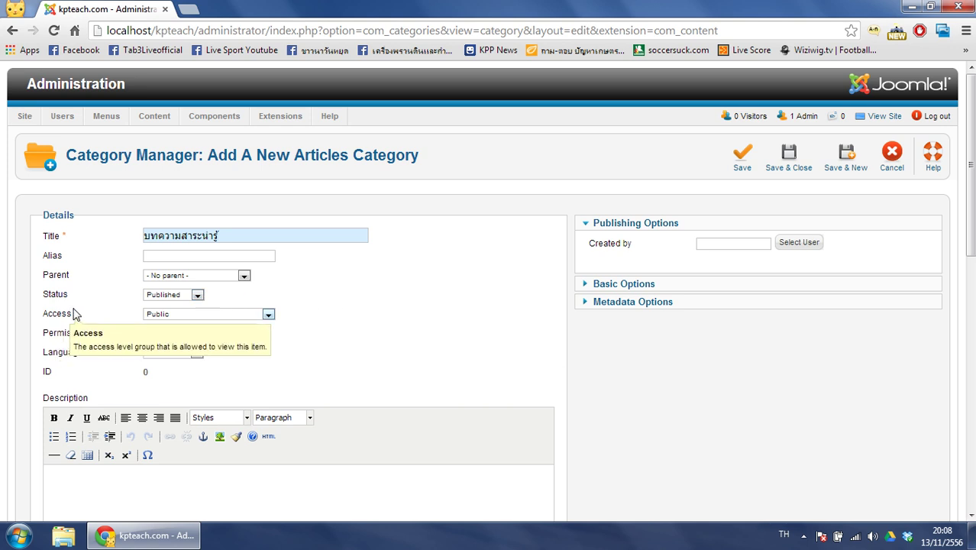
pyautogui.click(215, 316)
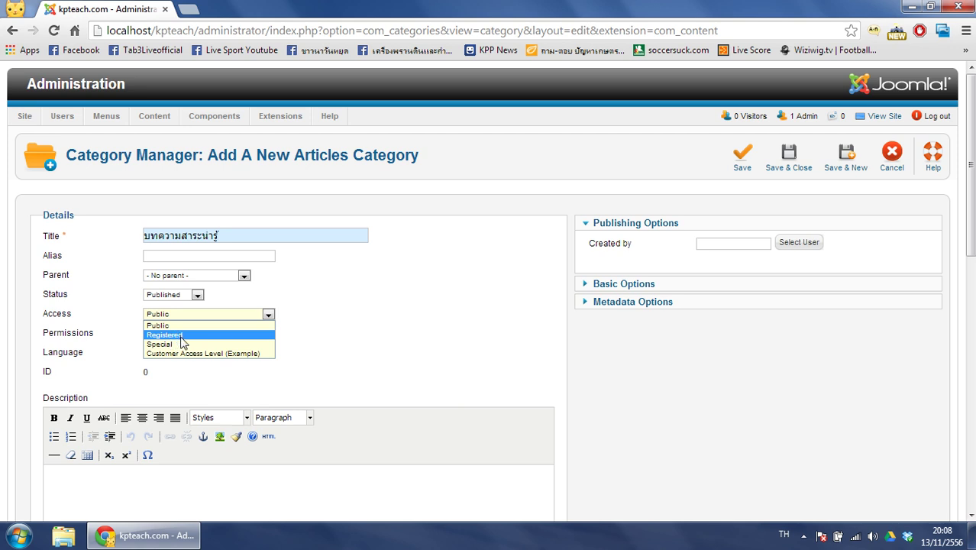
pyautogui.click(301, 310)
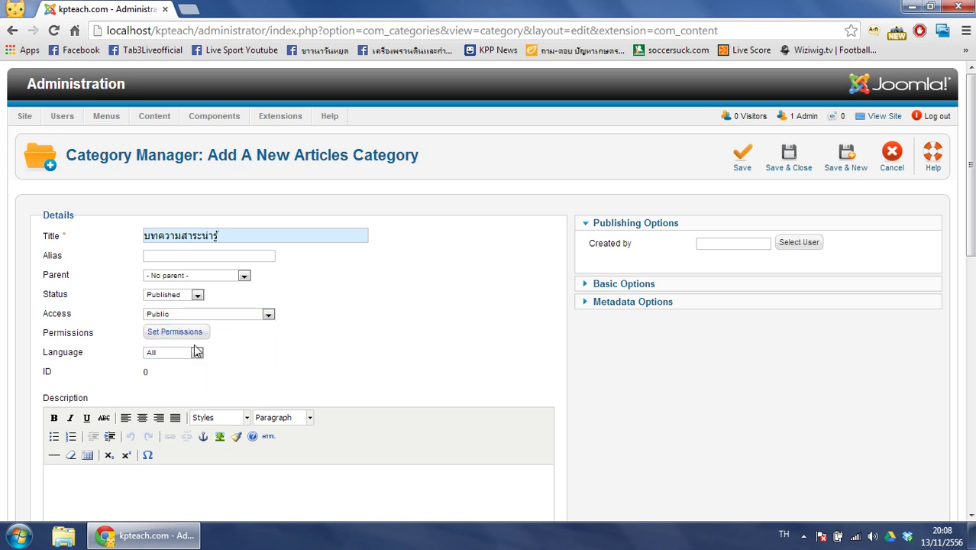
pyautogui.click(794, 169)
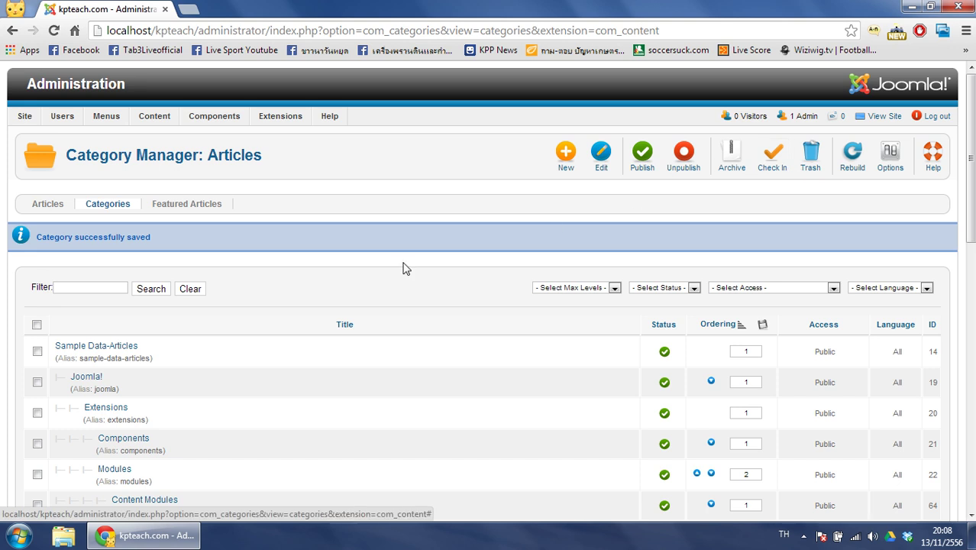
# Step: Set the category list to display all entries on a single page
pyautogui.click(37, 352)
pyautogui.scroll(-10, 38, 366)
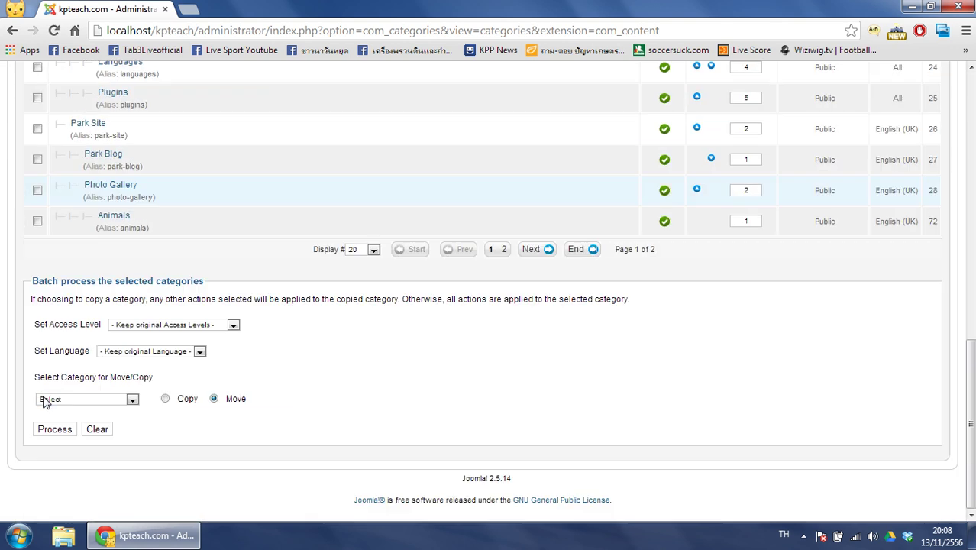
pyautogui.click(369, 252)
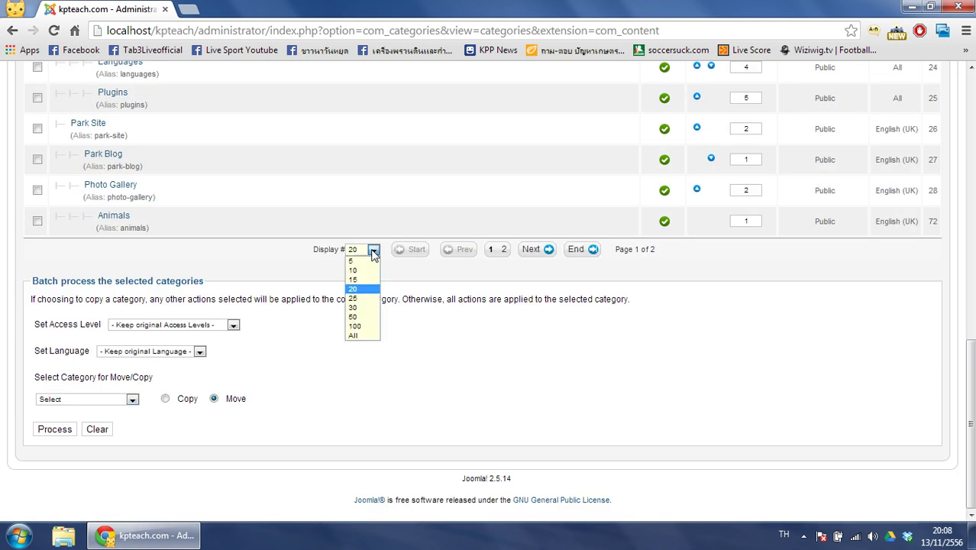
pyautogui.click(364, 339)
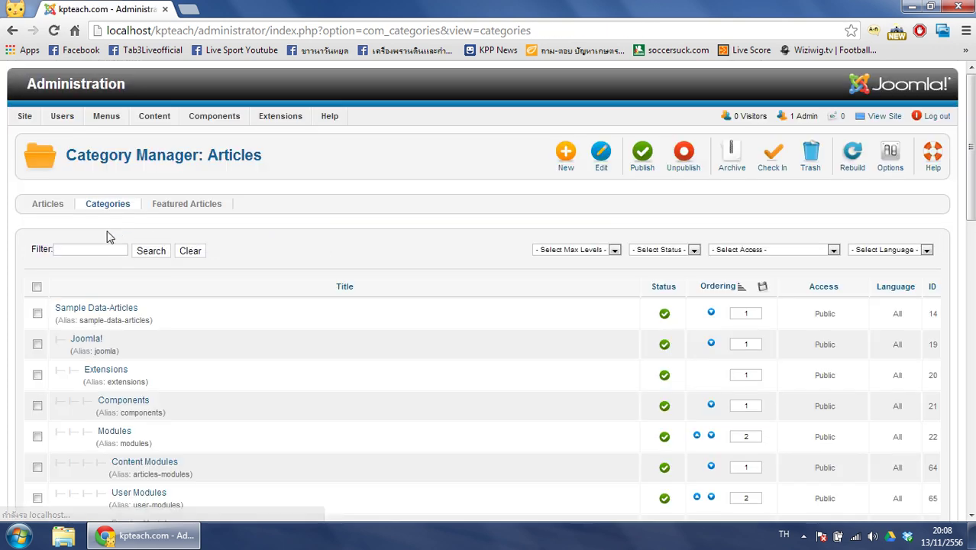
# Step: Select every category from Sample Data-Articles through Uncategorised and move them all to the trash
pyautogui.click(37, 313)
pyautogui.scroll(-15, 46, 344)
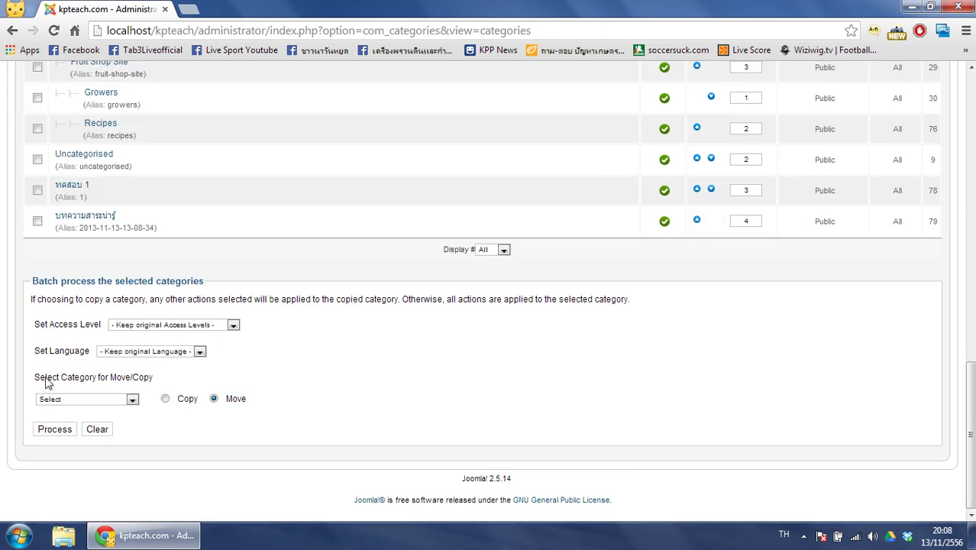
pyautogui.scroll(3, 50, 324)
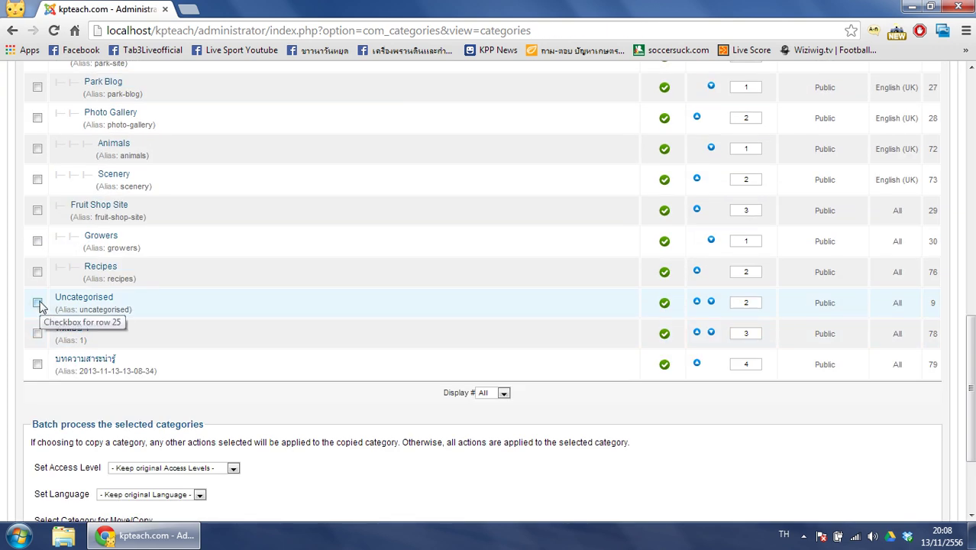
pyautogui.keyDown('shift'); pyautogui.click(37, 303); pyautogui.keyUp('shift')
pyautogui.scroll(15, 558, 283)
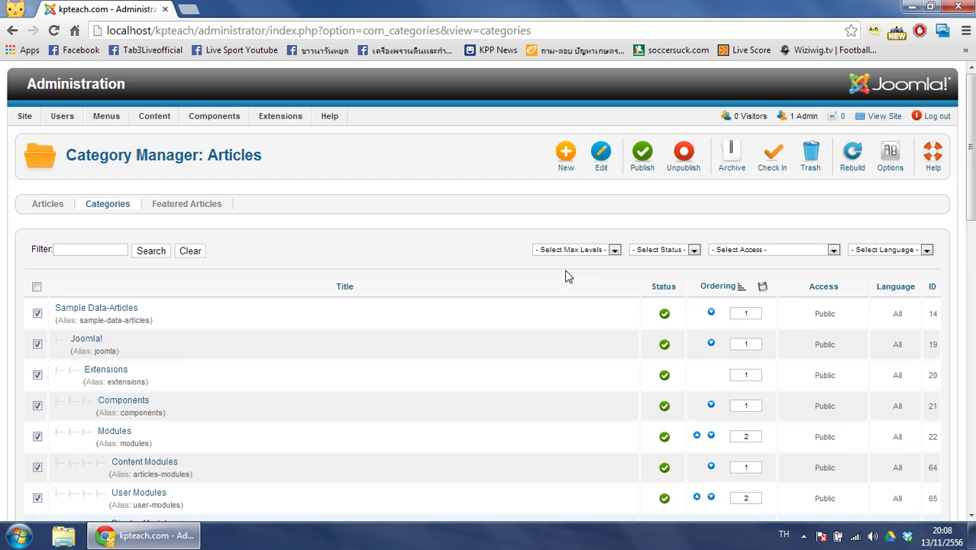
pyautogui.click(812, 164)
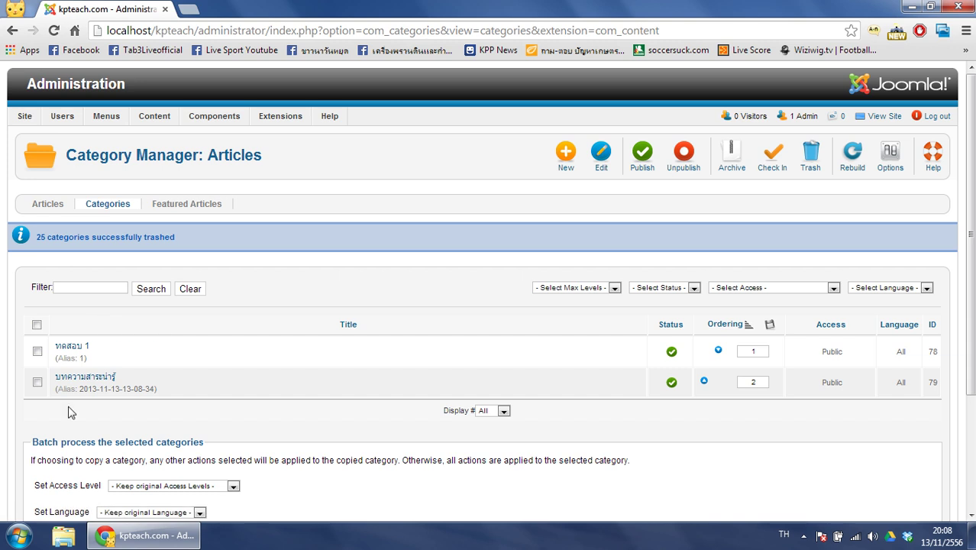
# Step: Rename the category "ทดสอบ 1" as "ข่าวสาร", and save and close it
pyautogui.click(79, 351)
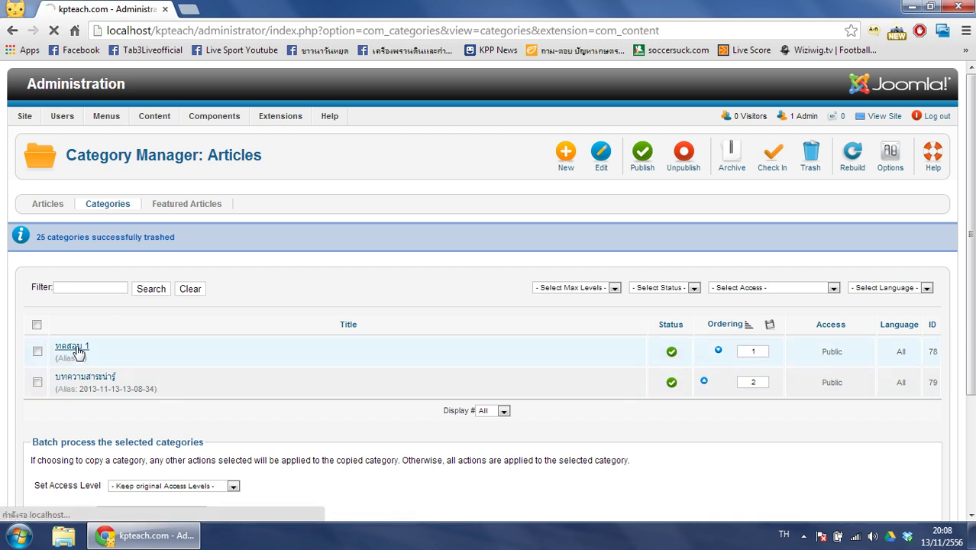
pyautogui.moveTo(203, 236); pyautogui.dragTo(90, 236)
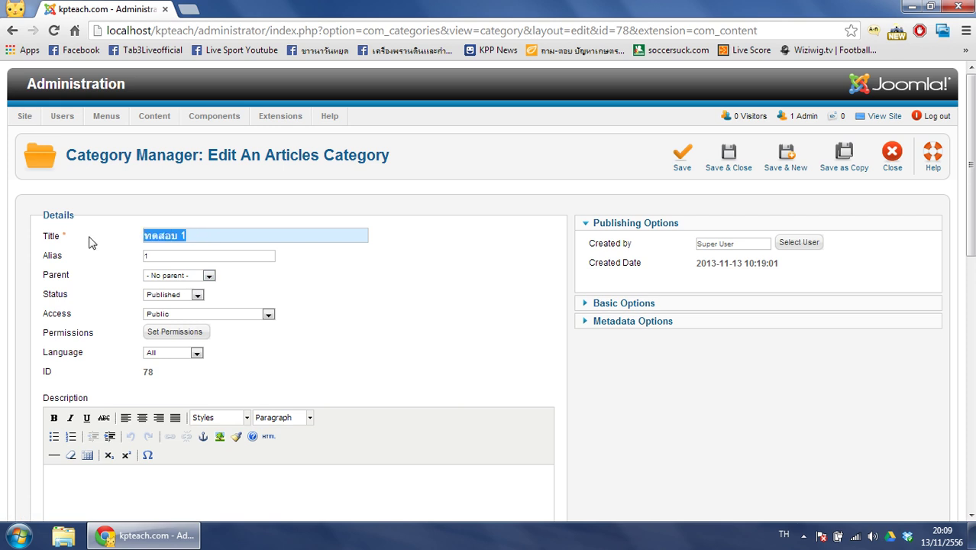
pyautogui.write('ข่าวสาร')
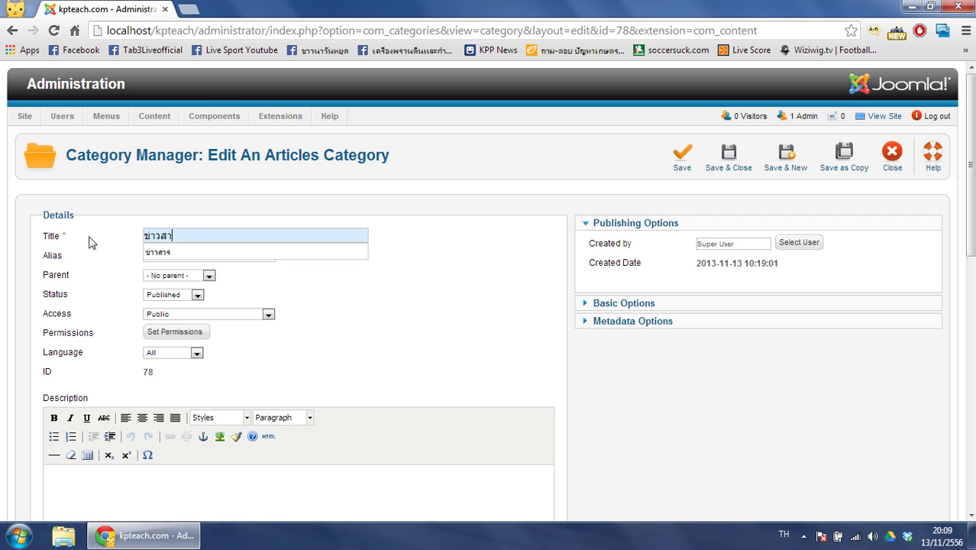
pyautogui.click(731, 164)
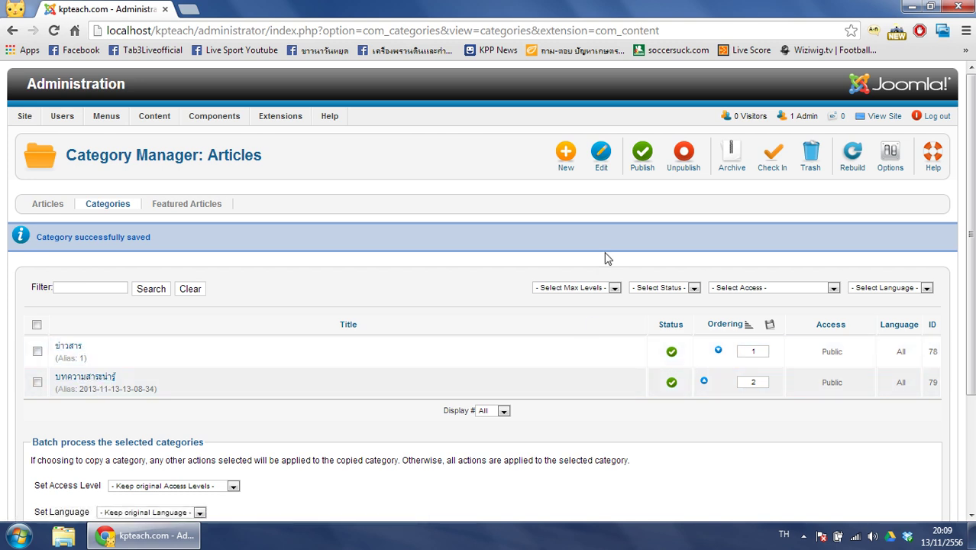
# Step: Create another article category titled "ทั่วไป", and save and close it
pyautogui.click(565, 157)
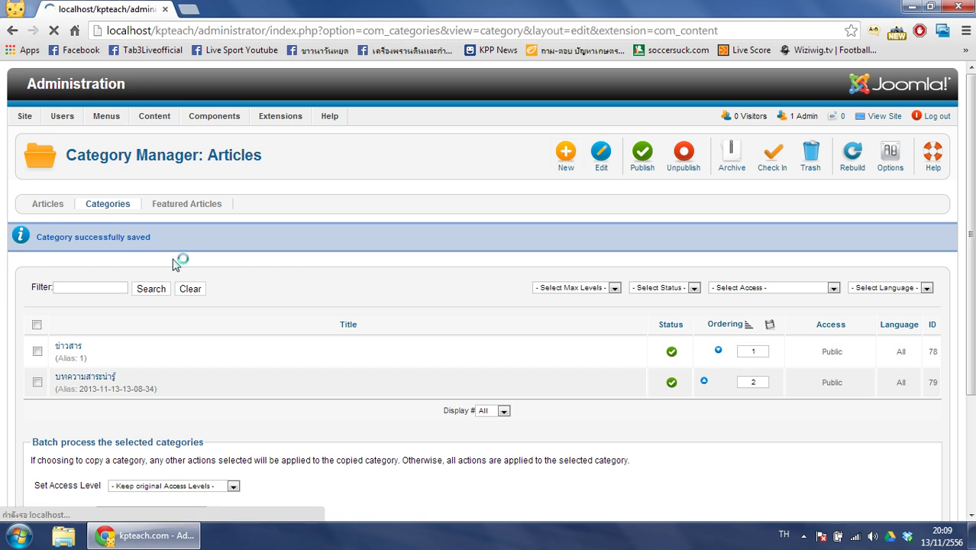
pyautogui.click(172, 235)
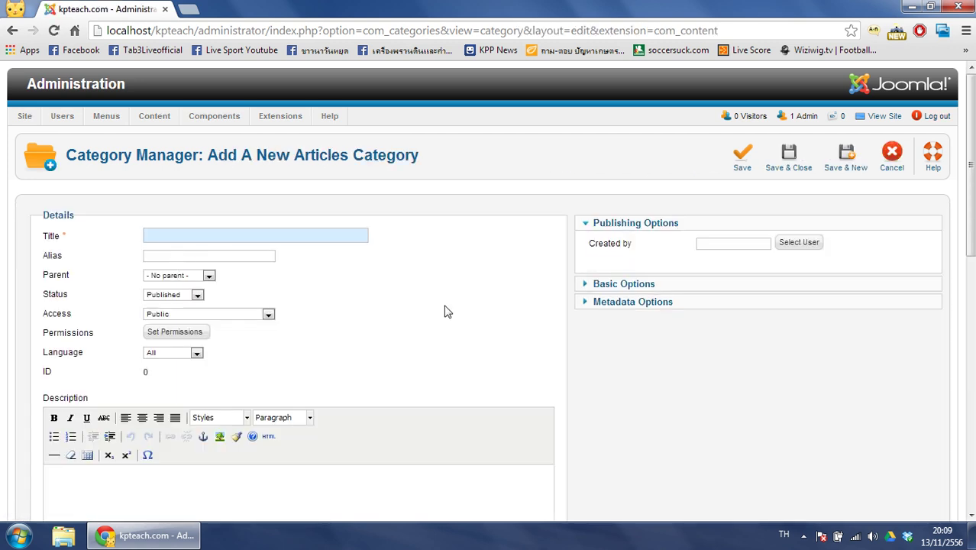
pyautogui.write('ทั่วไป')
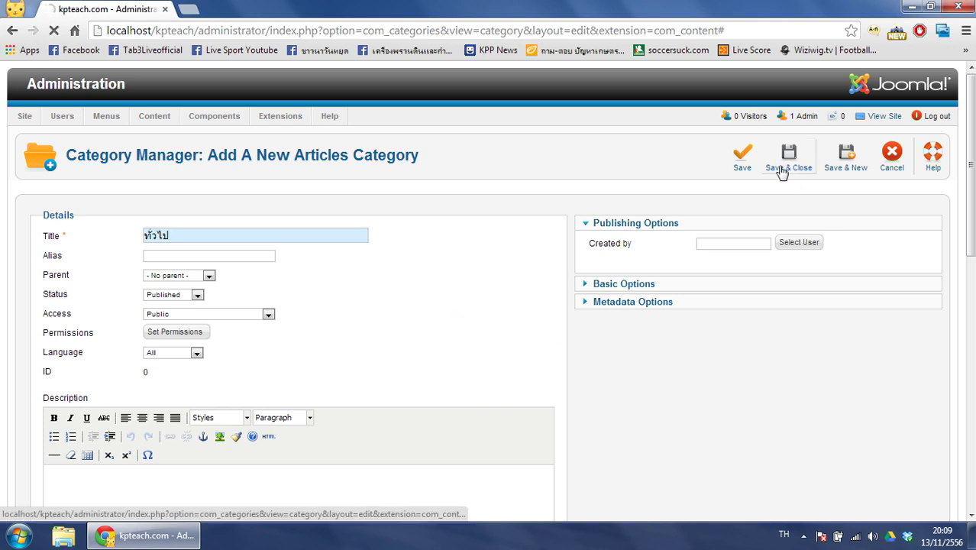
pyautogui.click(786, 170)
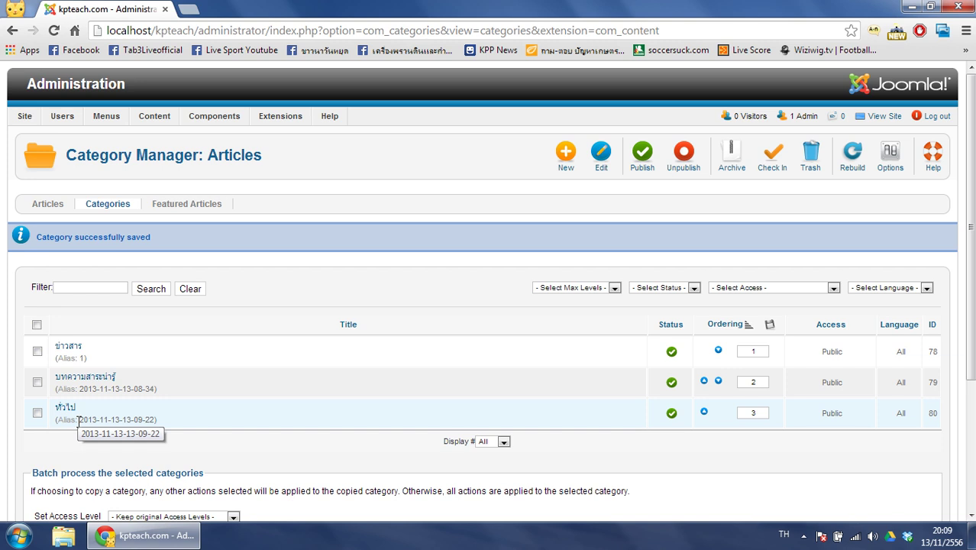
# Step: Start a new article and title it "จำข้าวตอนนี้เงินออกแล้ว"
pyautogui.moveTo(157, 118)
pyautogui.moveTo(164, 140)
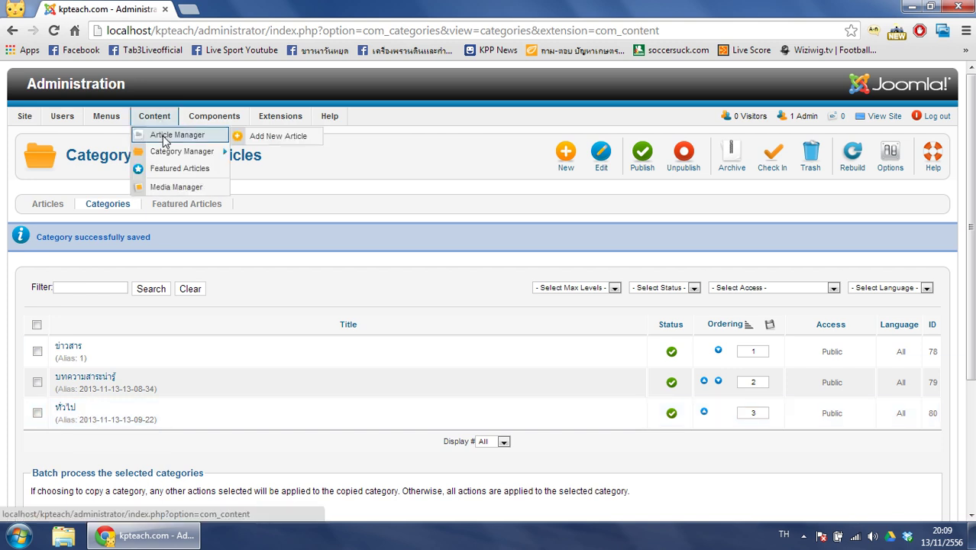
pyautogui.click(270, 136)
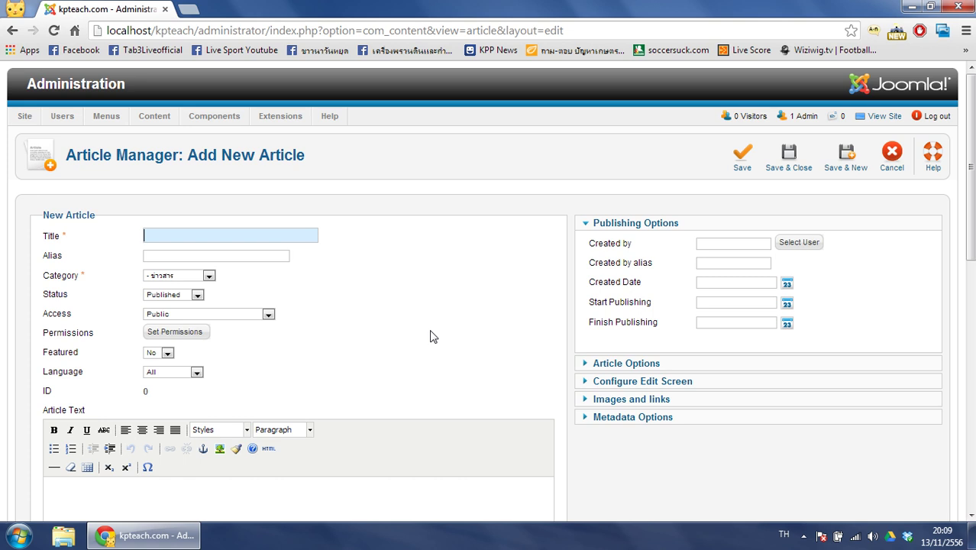
pyautogui.write('จำข')
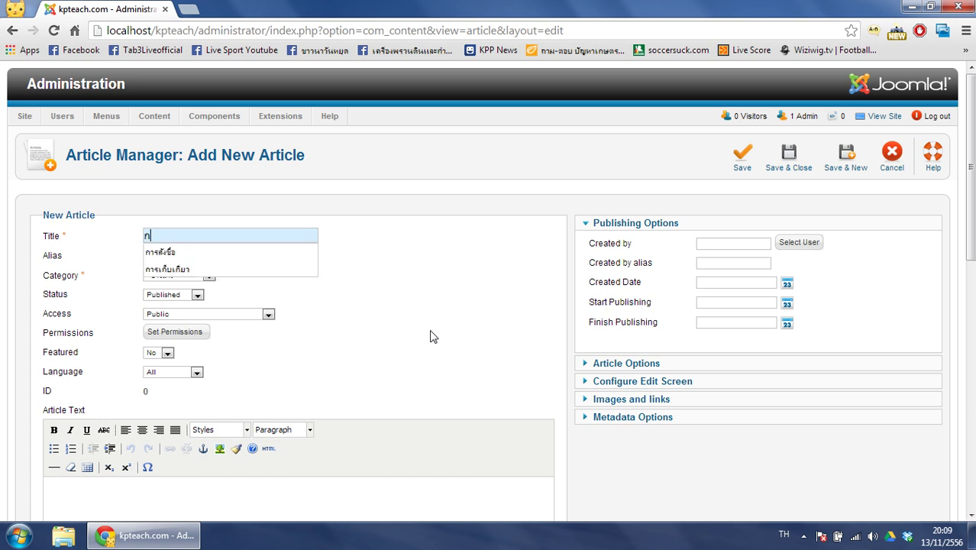
pyautogui.write('่าว')
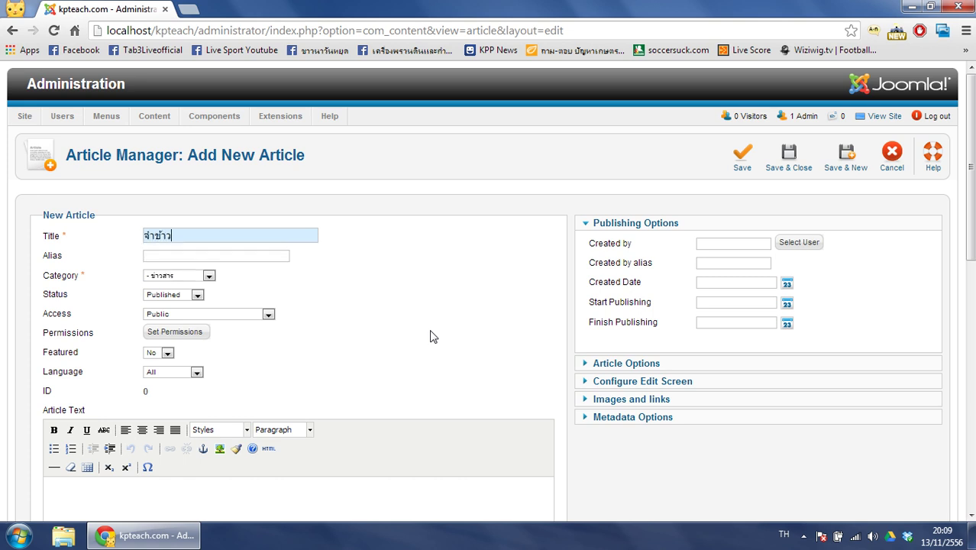
pyautogui.write('ตอนนี้เงินแล้ว')
pyautogui.press('BackSpace')
pyautogui.press('BackSpace')
pyautogui.press('BackSpace')
pyautogui.press('BackSpace')
pyautogui.write('ออกแล้ว')
# Step: Assign the article to the category "ข่าวสาร" with Public access, and set Featured to Yes
pyautogui.click(177, 275)
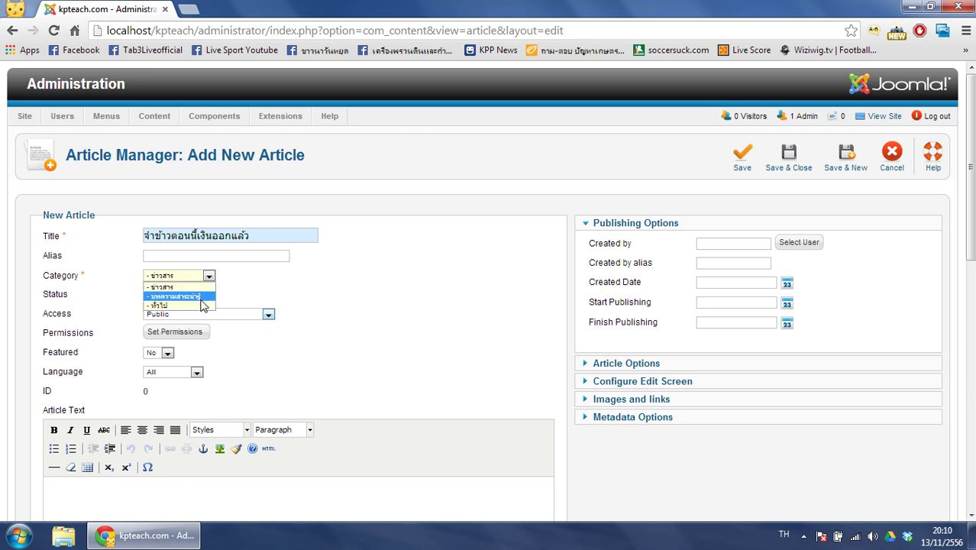
pyautogui.click(160, 289)
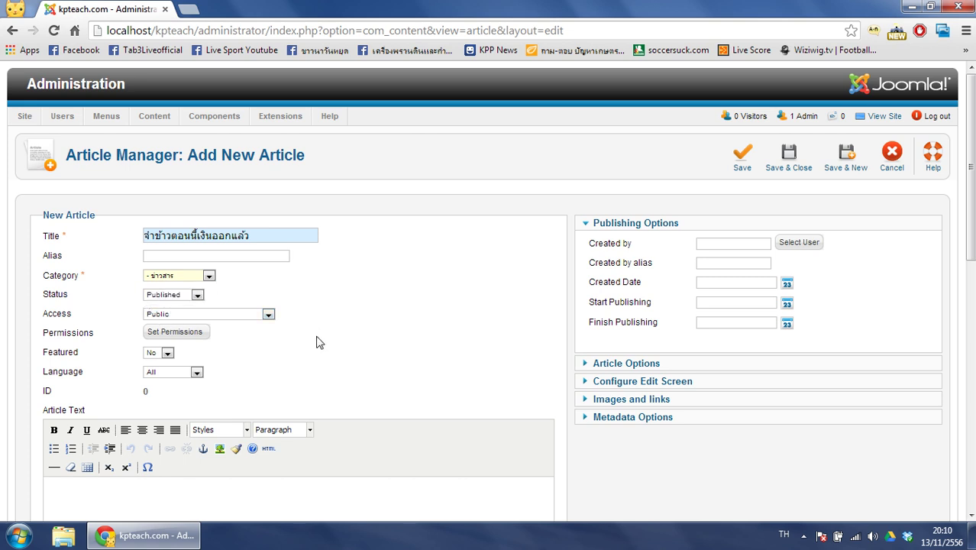
pyautogui.click(167, 353)
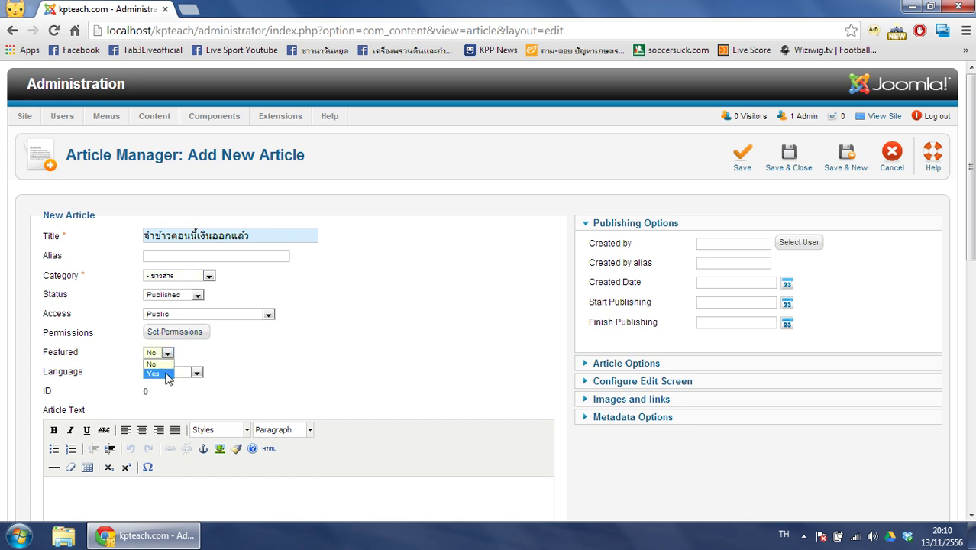
pyautogui.click(167, 374)
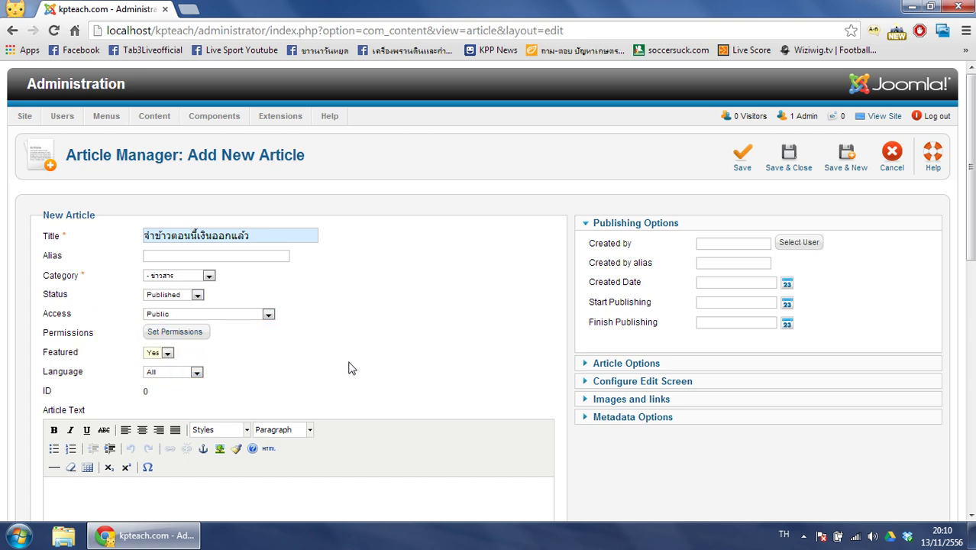
pyautogui.click(180, 316)
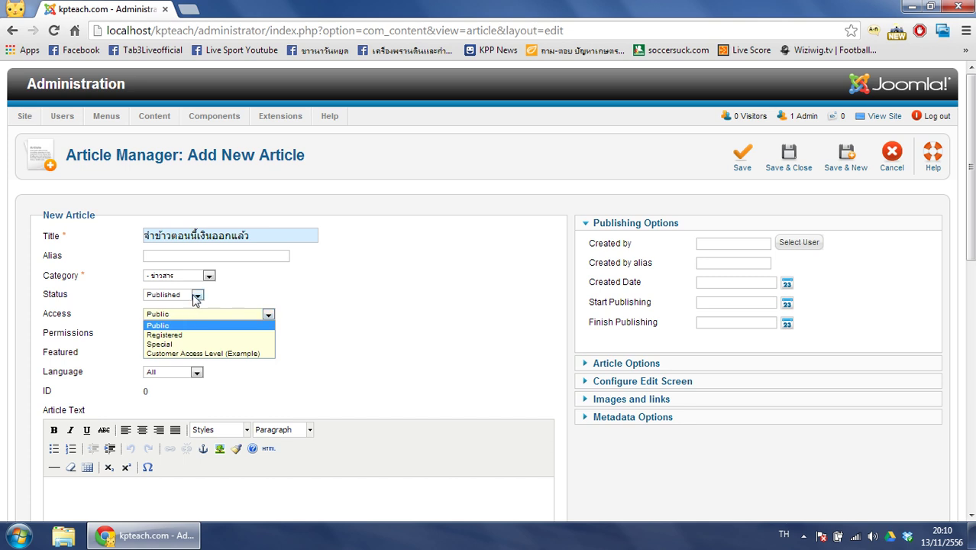
pyautogui.click(406, 304)
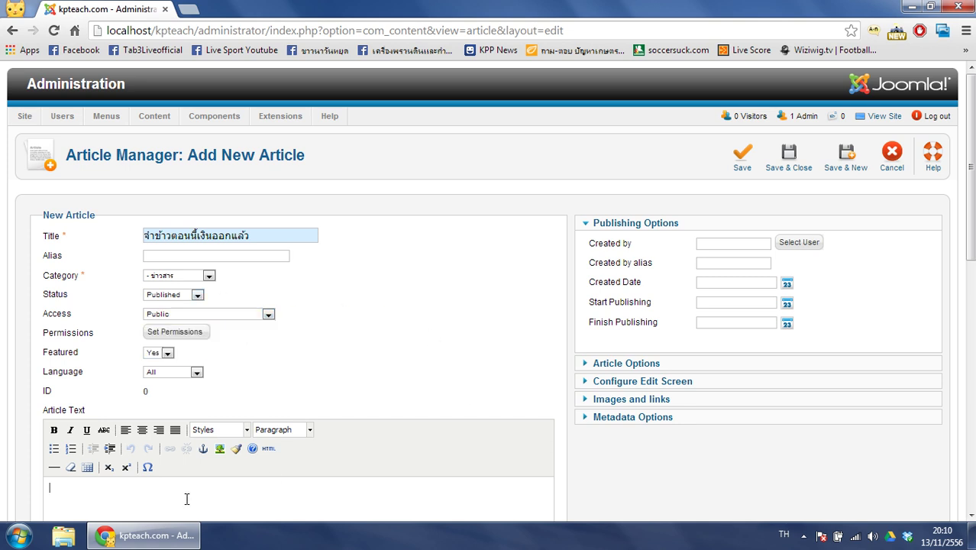
# Step: Write "รัฐบาลอนุมัติจำนำข้าวแล้ว" as the article text
pyautogui.scroll(-1, 208, 473)
pyautogui.click(239, 443)
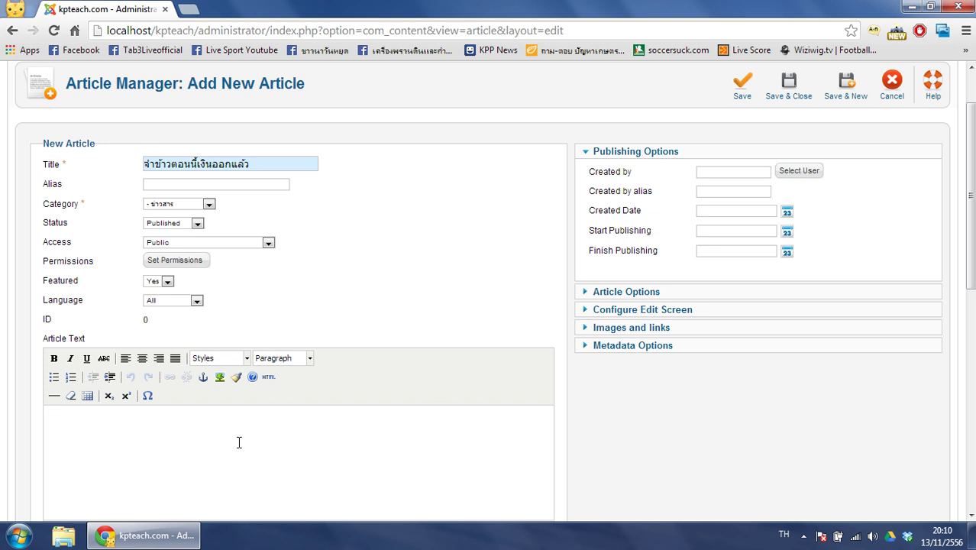
pyautogui.write('รัฐบาลอนุมัติจำนำข้าวแล้ว')
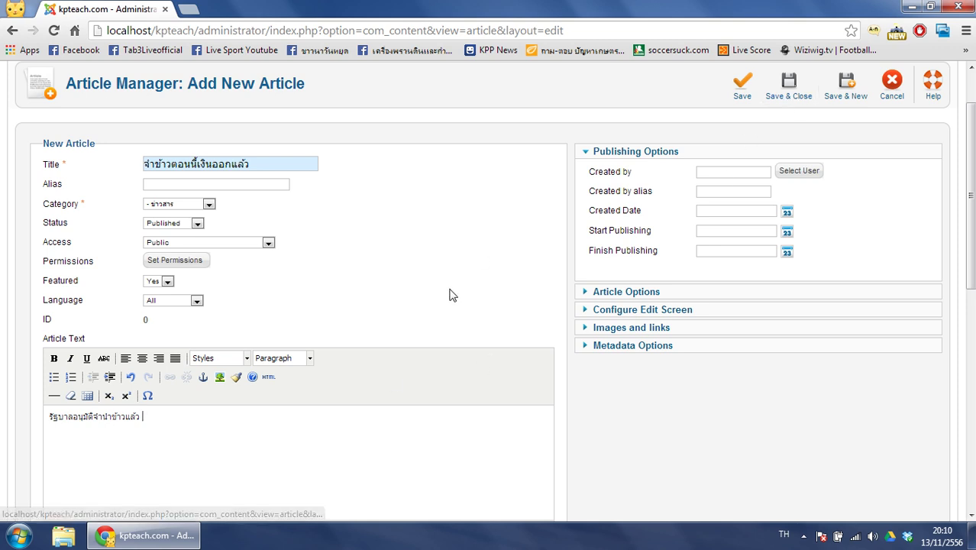
# Step: Save and close the article "จำข้าวตอนนี้เงินออกแล้ว"
pyautogui.scroll(2, 447, 298)
pyautogui.click(791, 163)
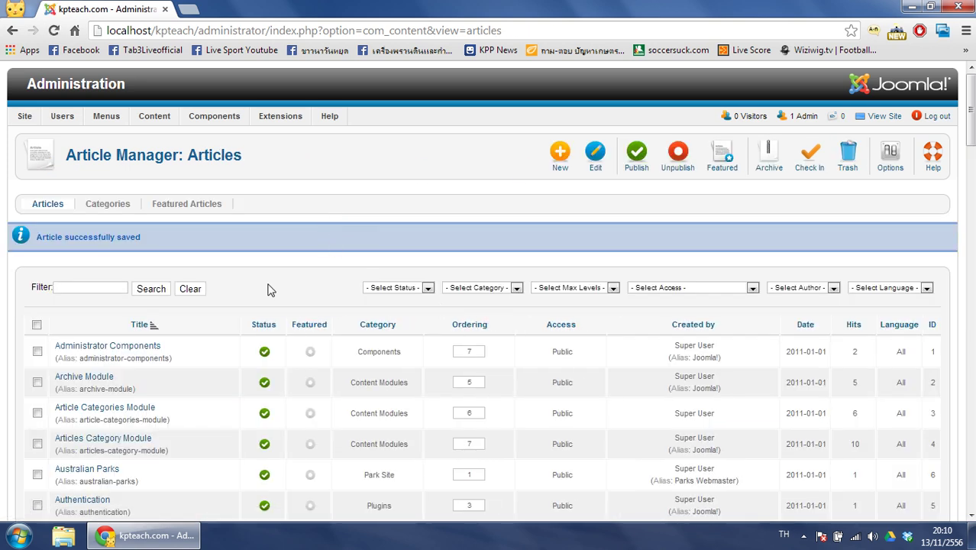
pyautogui.scroll(-4, 274, 352)
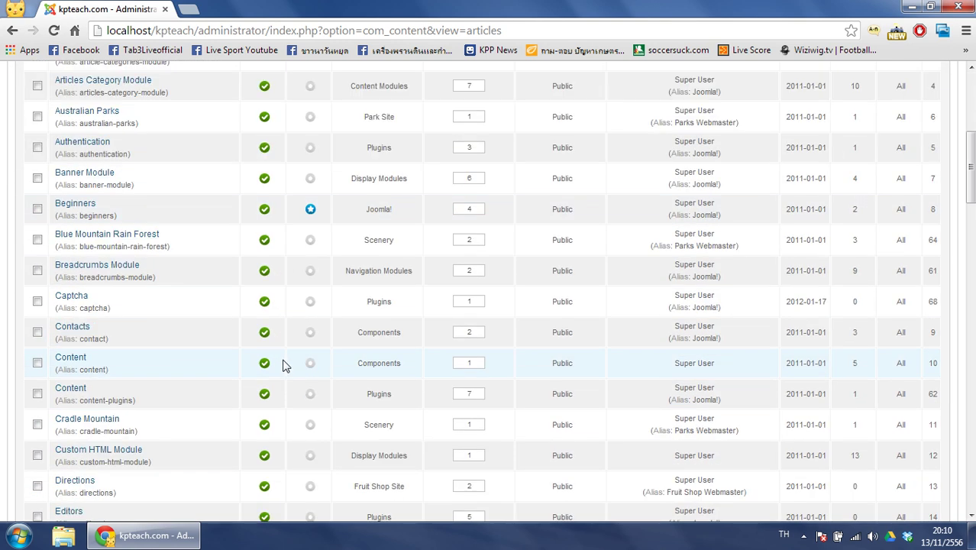
pyautogui.scroll(1, 283, 371)
pyautogui.scroll(1, 283, 371)
pyautogui.scroll(2, 386, 388)
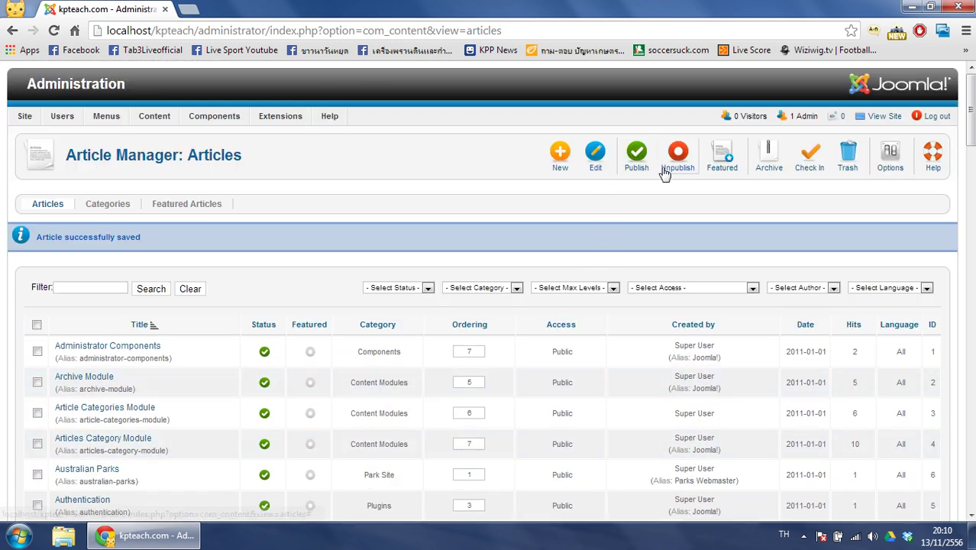
# Step: Create an article titled "การประท้วงของกลุ่มคนไทย" in category "ข่าวสาร" with the text "ประท้วงมันมาก", and save and close it
pyautogui.click(560, 165)
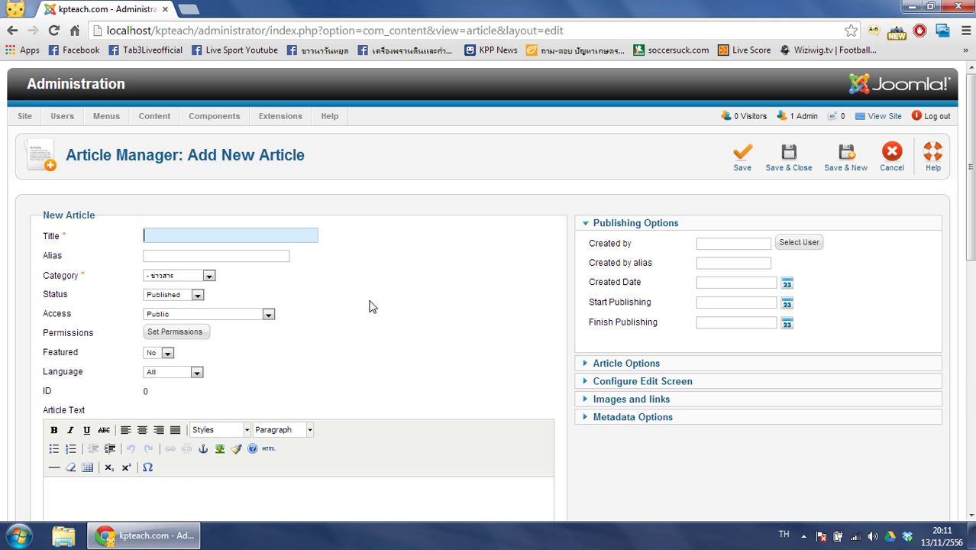
pyautogui.write('การประท้วงของกลุ่มคนไทย')
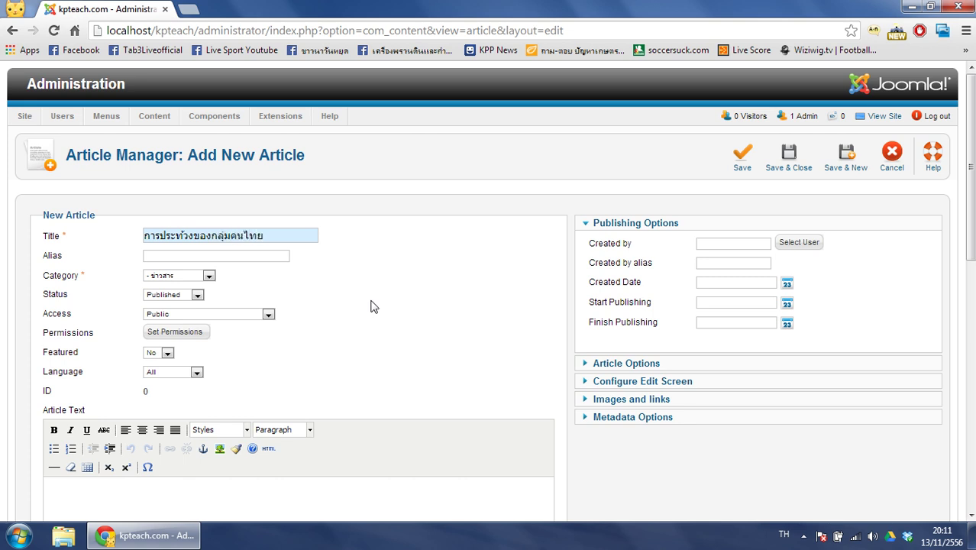
pyautogui.click(189, 278)
pyautogui.click(187, 278)
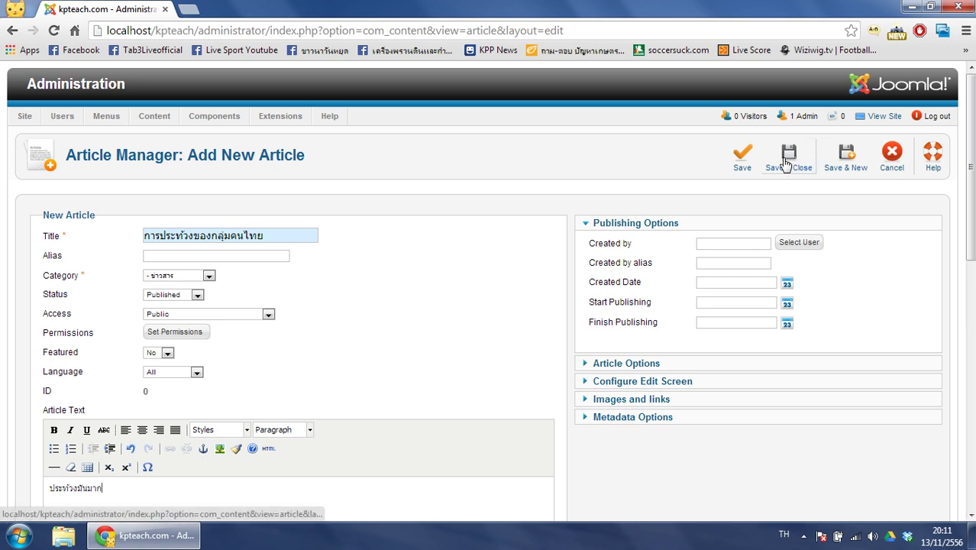
pyautogui.click(785, 163)
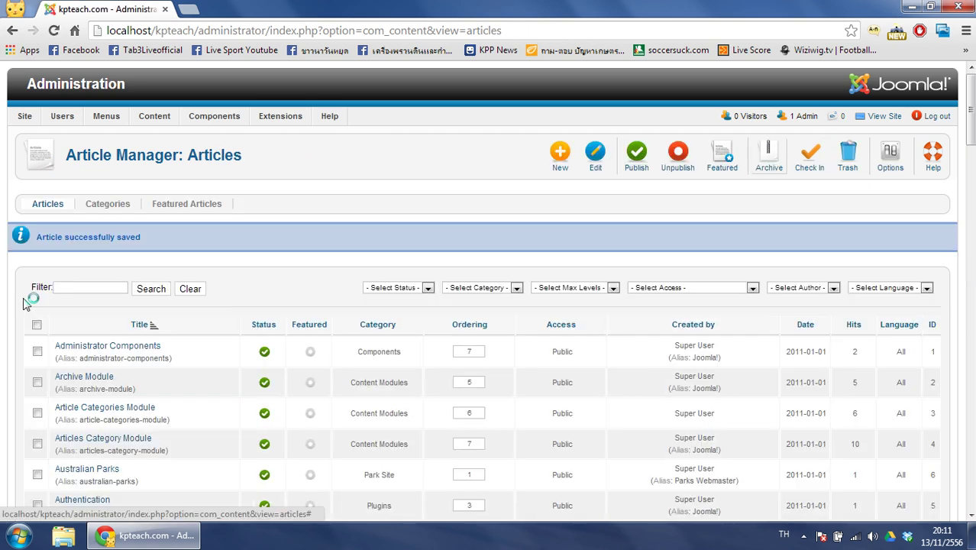
# Step: Start another article titled "โรงเรียนสร้างหลังคากันแดดกันฝน" and assign it to the category "ทั่วไป"
pyautogui.click(559, 154)
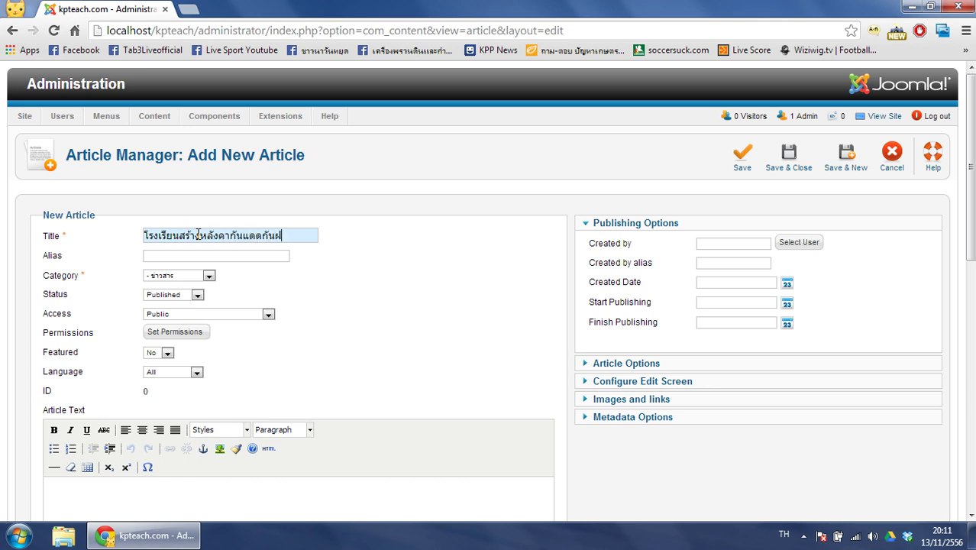
pyautogui.click(165, 276)
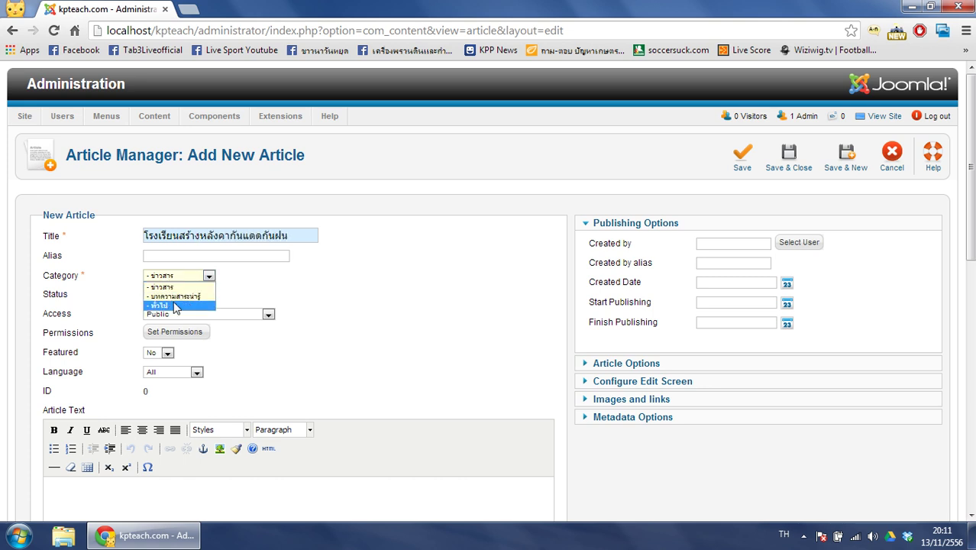
pyautogui.click(175, 306)
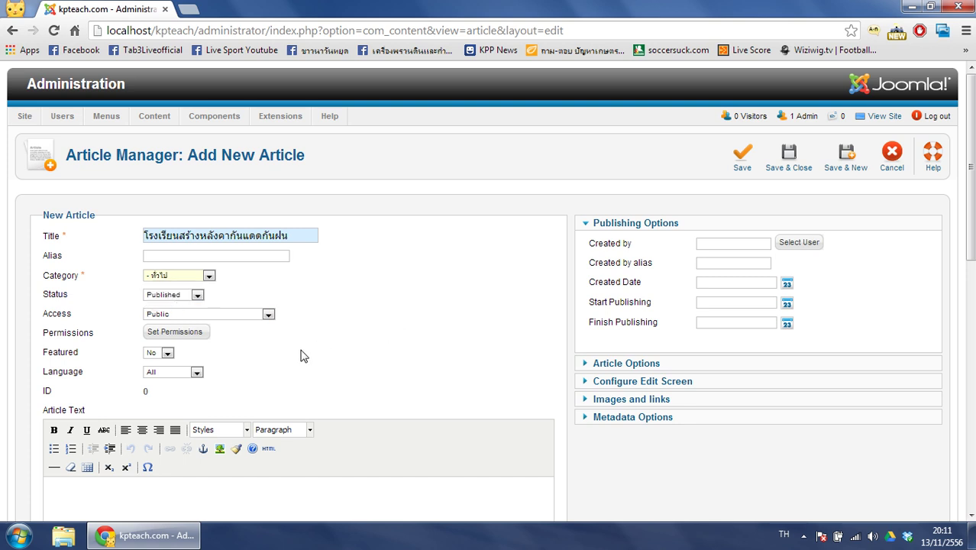
# Step: Write "โรงเรียนสร้างหลังคากันแดดกันฝน" as the article text, and save and close the article
pyautogui.click(789, 162)
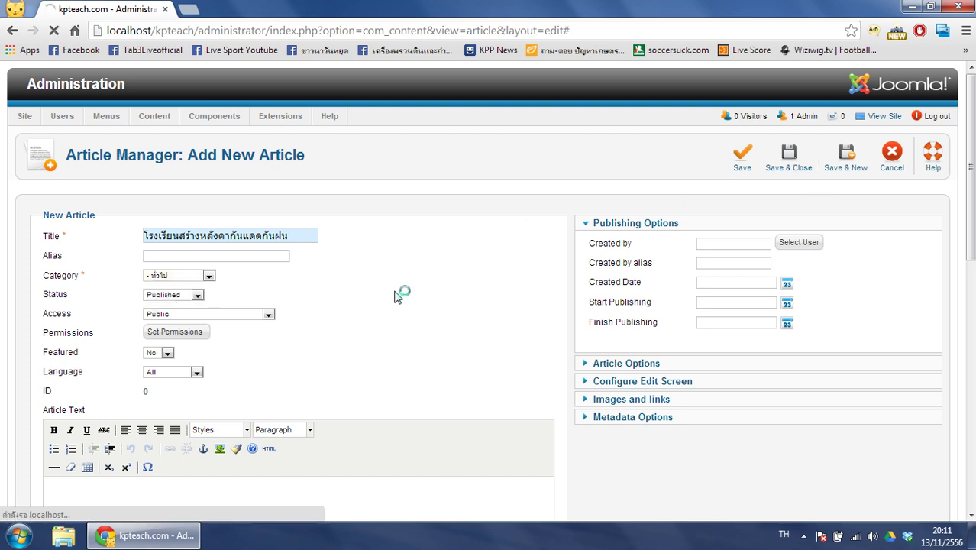
pyautogui.scroll(-4, 221, 368)
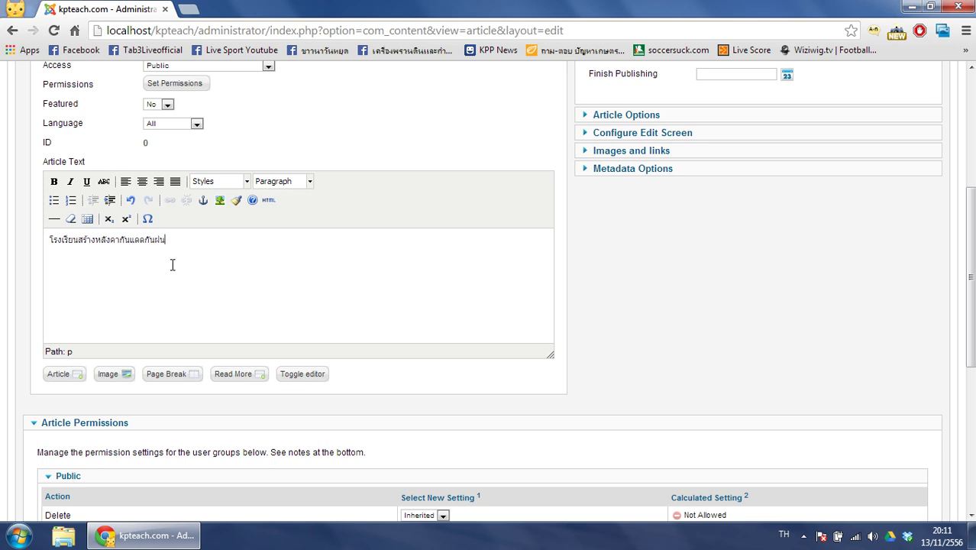
pyautogui.scroll(4, 173, 264)
pyautogui.click(774, 158)
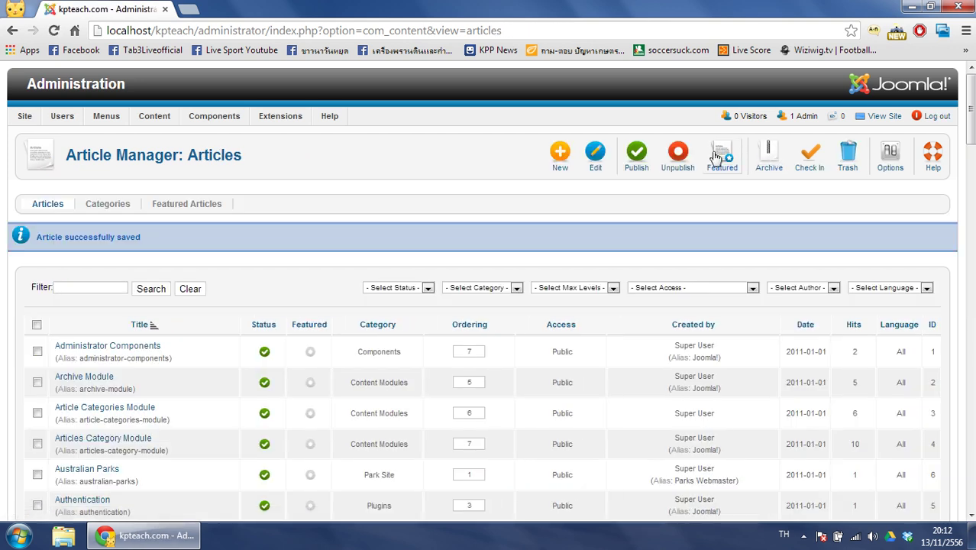
# Step: Start a new article titled "แม่หมอนิ่มฆ่าเอ็กซ์" in the category "ข่าวสาร"
pyautogui.click(558, 156)
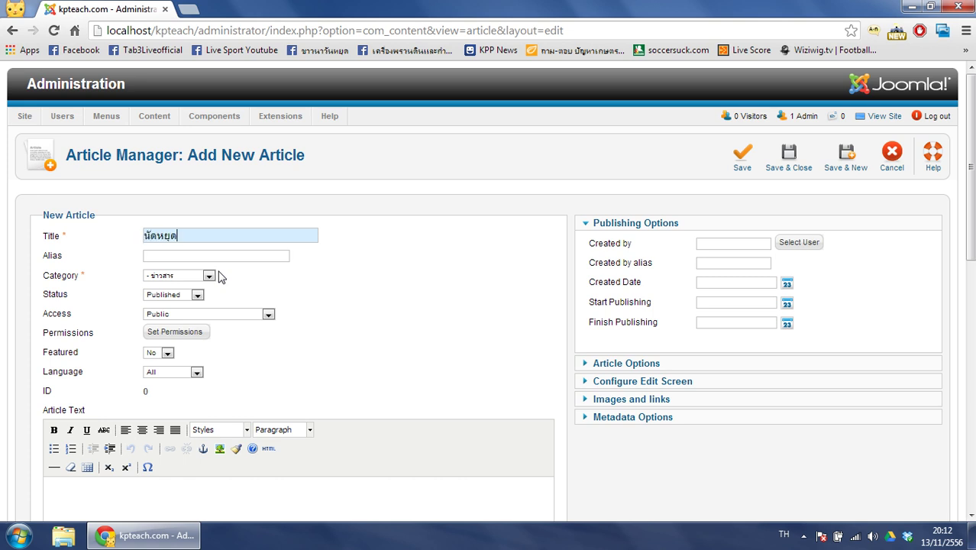
pyautogui.moveTo(214, 240); pyautogui.dragTo(100, 237)
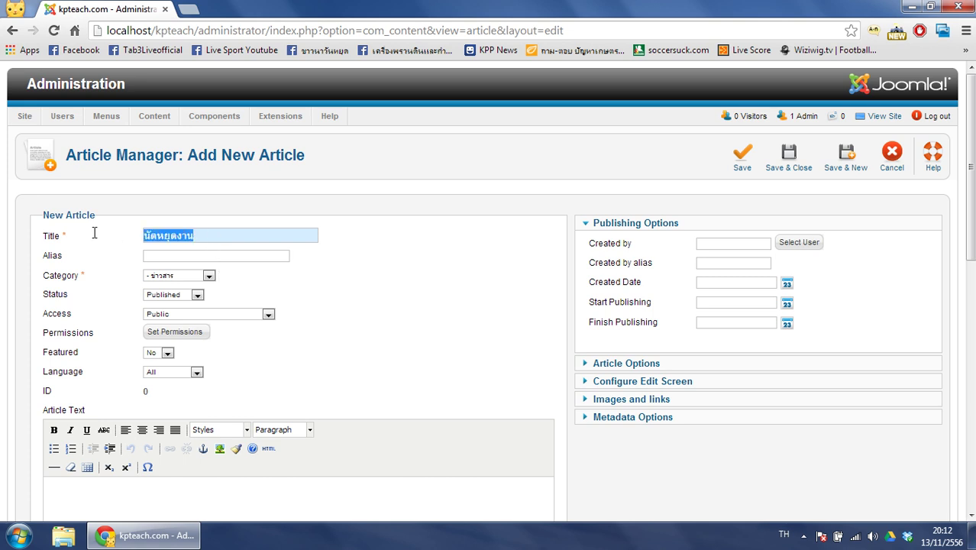
pyautogui.write('หมอนิ่มฆ่าเอ็กซ์')
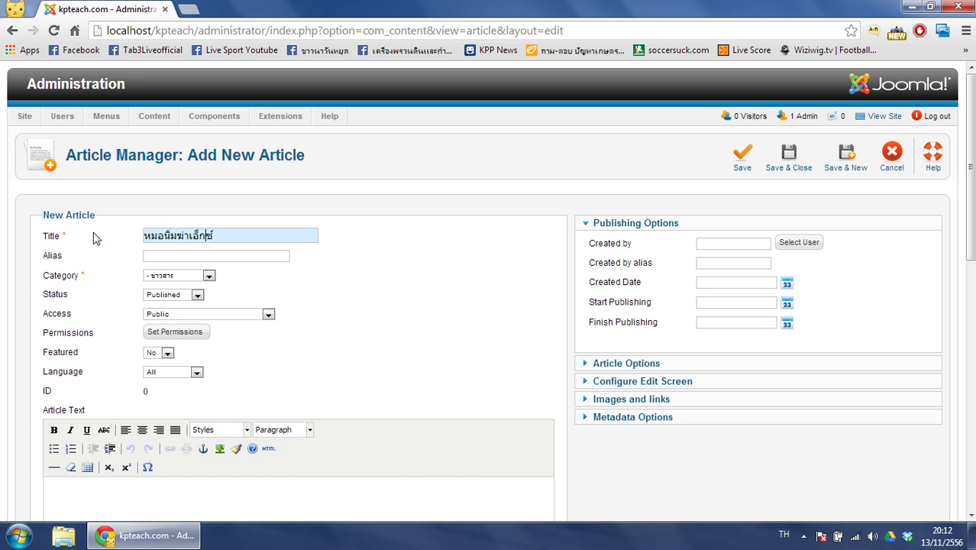
pyautogui.write('แม่')
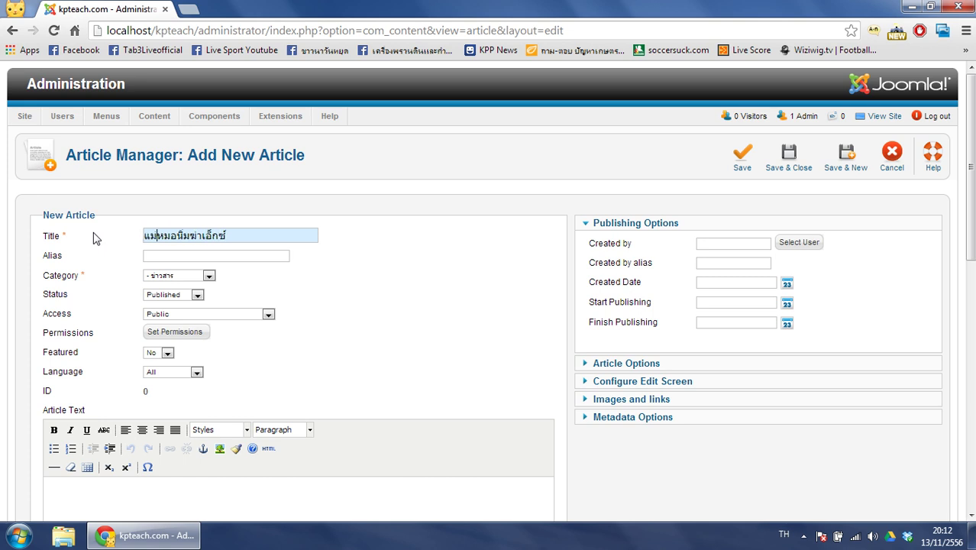
pyautogui.click(195, 255)
pyautogui.click(192, 278)
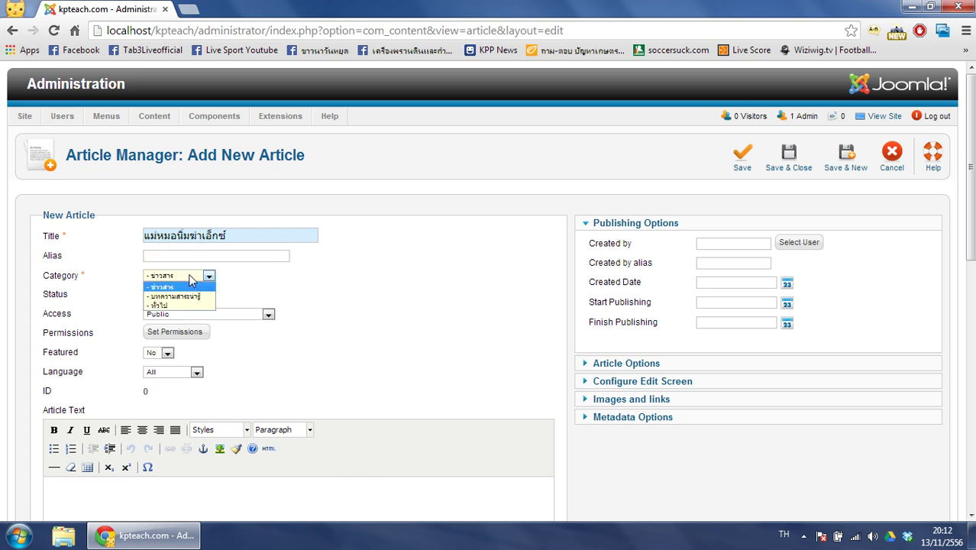
pyautogui.click(177, 287)
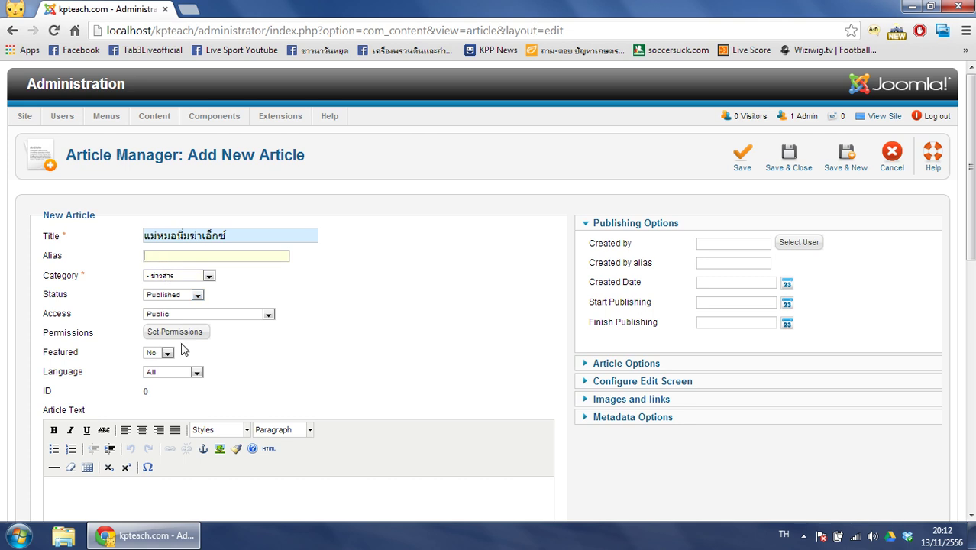
# Step: Add a short body text to the article "แม่หมอนิ่มฆ่าเอ็กซ์", and save and close it
pyautogui.click(791, 160)
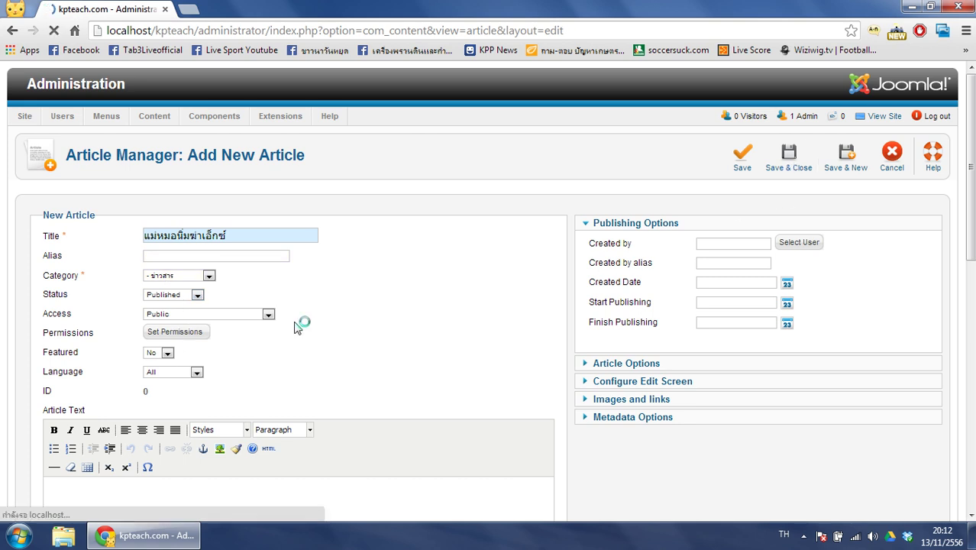
pyautogui.scroll(-2, 182, 436)
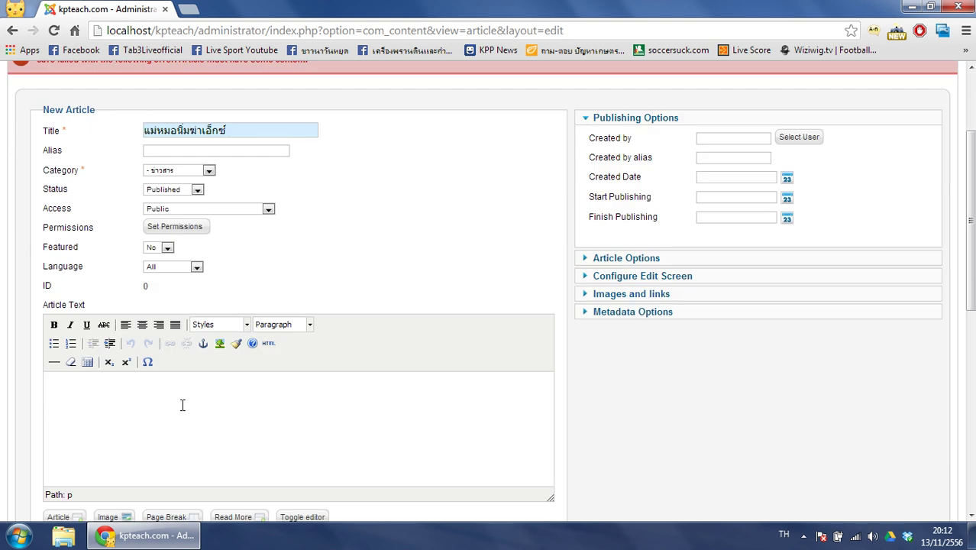
pyautogui.write('่าวส')
pyautogui.scroll(2, 183, 392)
pyautogui.click(775, 174)
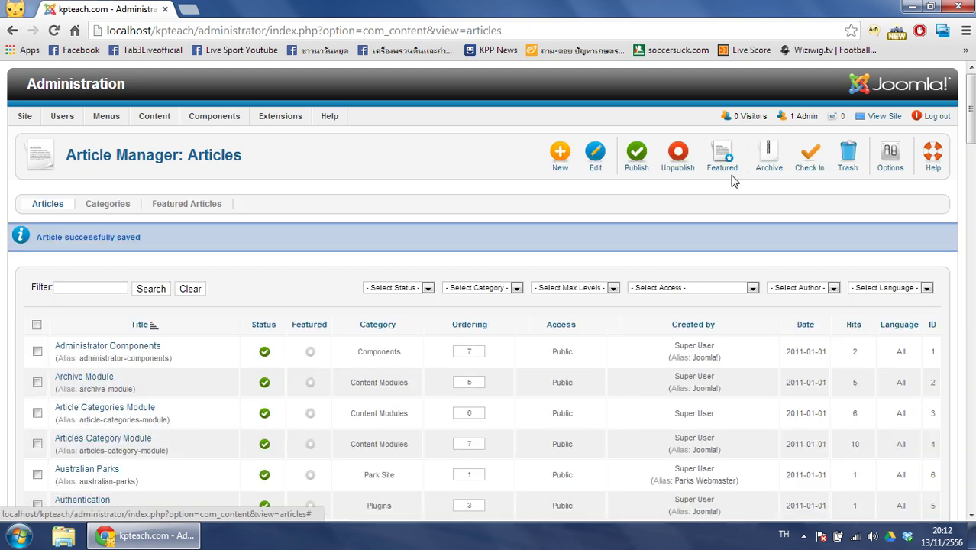
# Step: Select all sample articles from "Administrator Components" through "Wrapper Module" and move them to the trash
pyautogui.scroll(-1, 500, 309)
pyautogui.scroll(-2, 497, 309)
pyautogui.scroll(3, 469, 344)
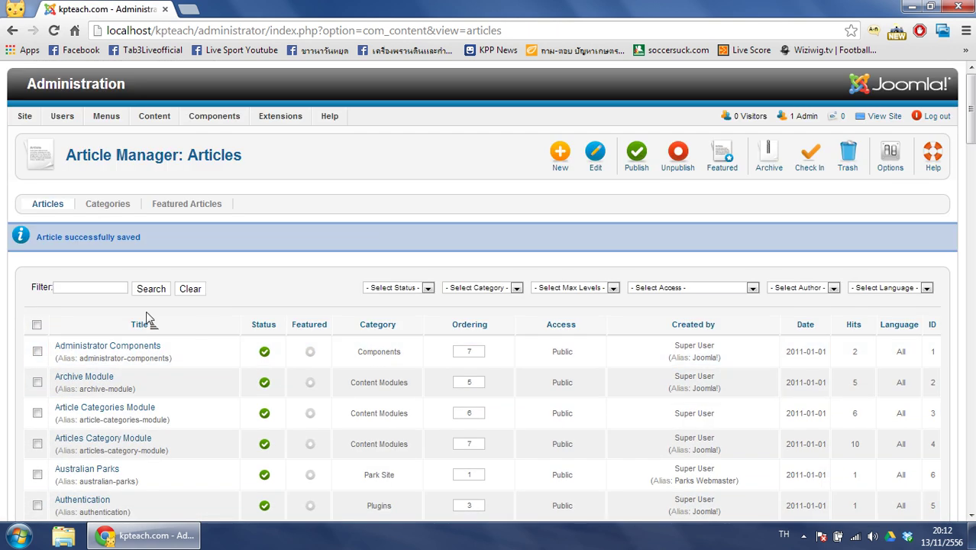
pyautogui.scroll(-14, 37, 355)
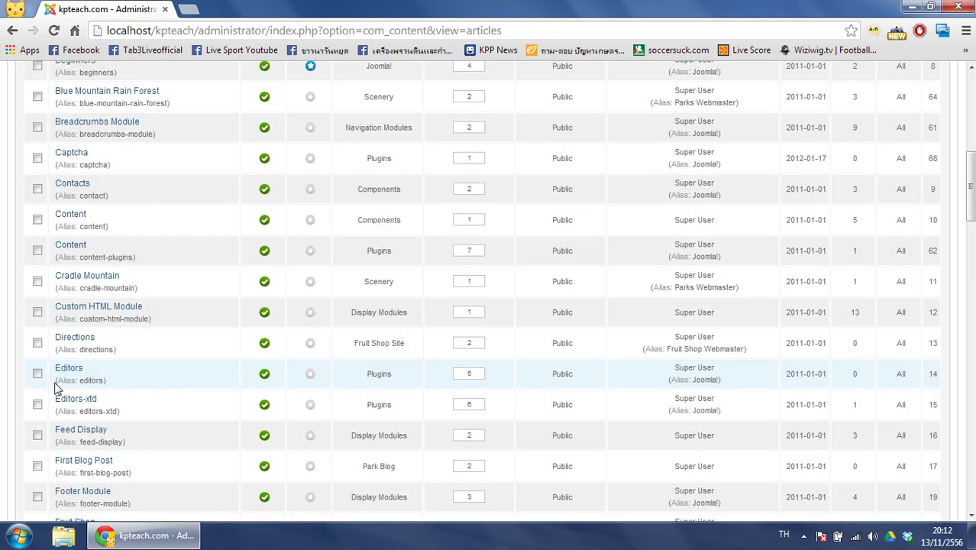
pyautogui.scroll(-20, 53, 428)
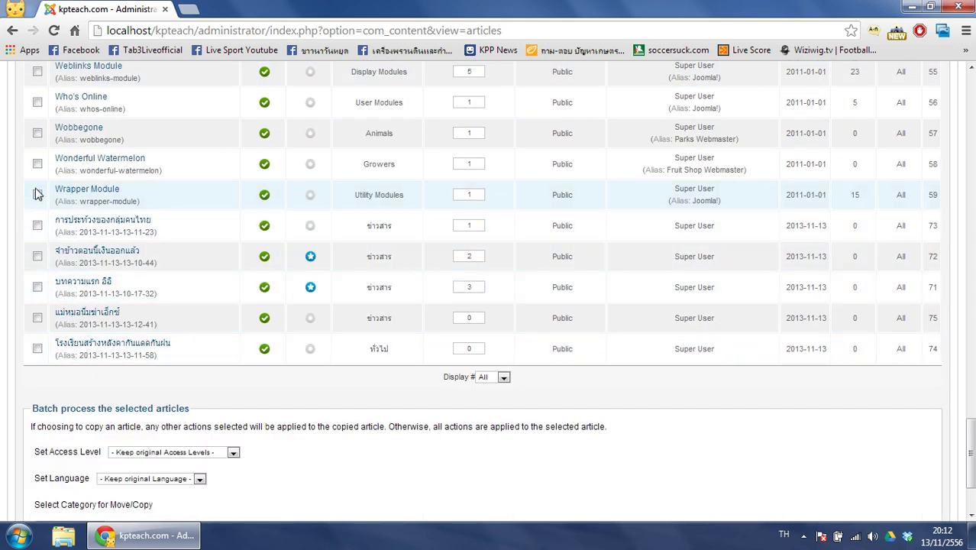
pyautogui.keyDown('shift'); pyautogui.click(37, 195); pyautogui.keyUp('shift')
pyautogui.scroll(20, 474, 405)
pyautogui.scroll(8, 475, 412)
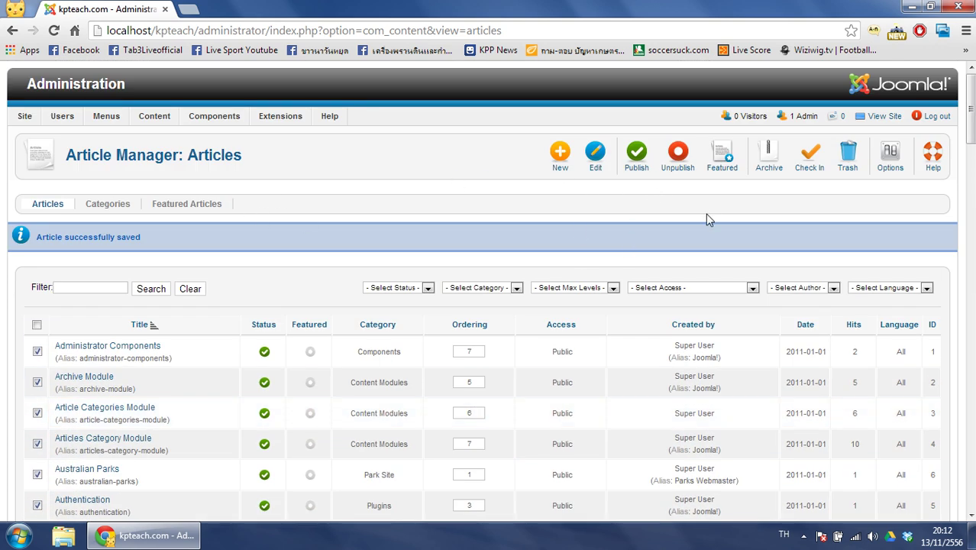
pyautogui.click(833, 169)
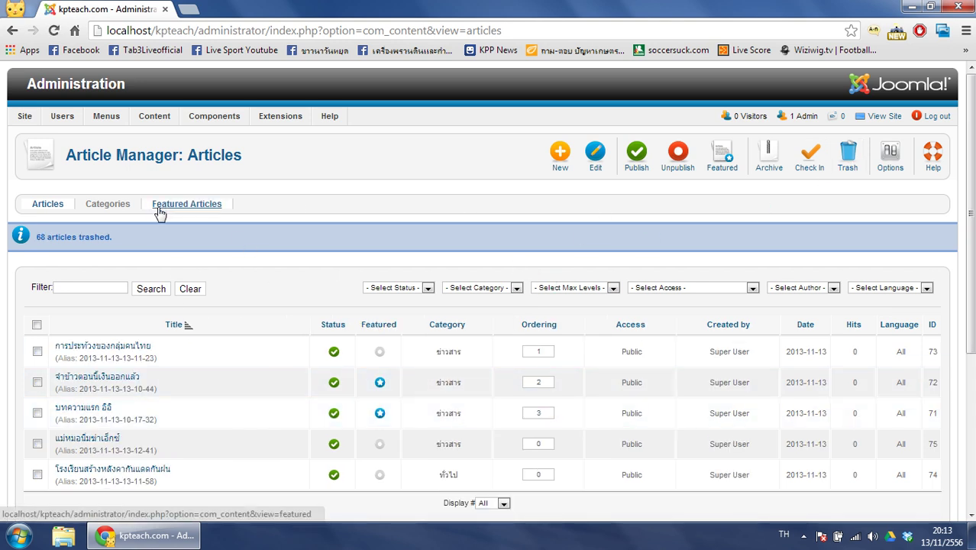
# Step: View the site's public home page to check the displayed articles, and return to the article list
pyautogui.click(878, 117)
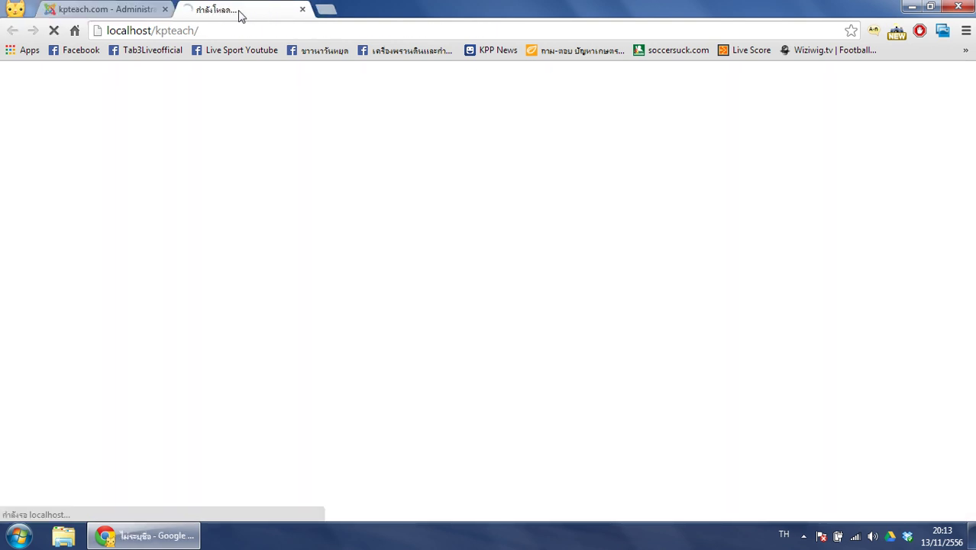
pyautogui.scroll(-4, 403, 316)
pyautogui.scroll(5, 415, 372)
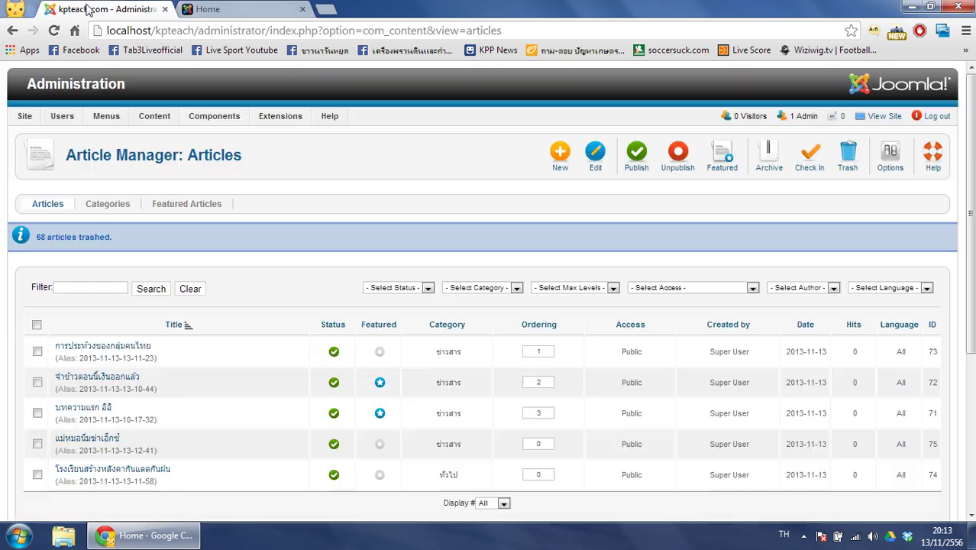
pyautogui.click(136, 8)
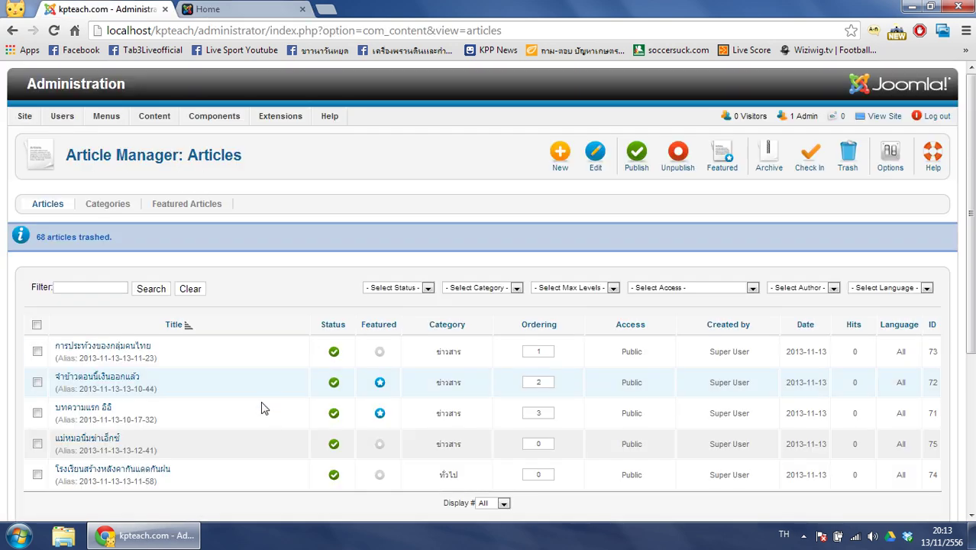
# Step: Mark the articles "การประท้วงของกลุ่มคนไทย", "แม่หมอนิ่มฆ่าเอ็กซ์" and "โรงเรียนสร้างหลังคากันแดดกันฝน" as featured
pyautogui.click(380, 352)
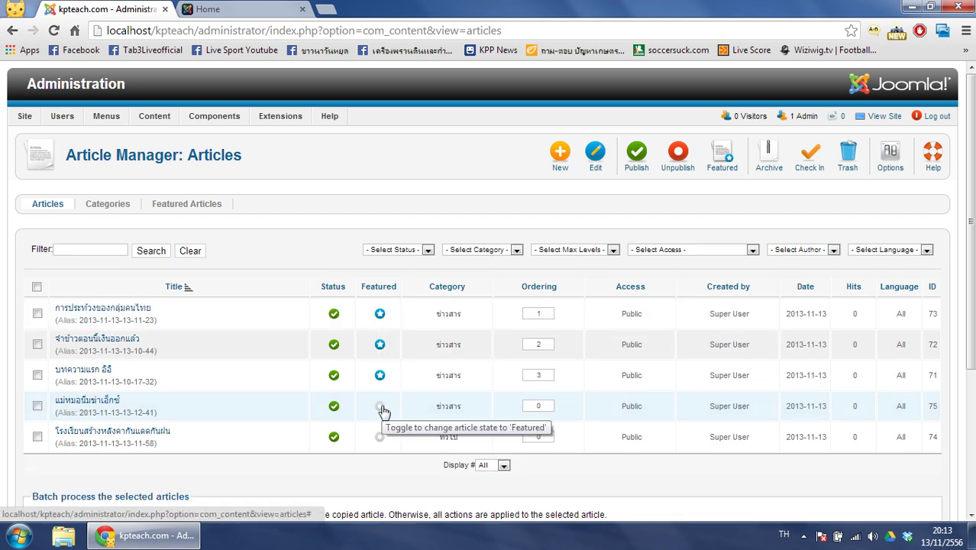
pyautogui.click(380, 407)
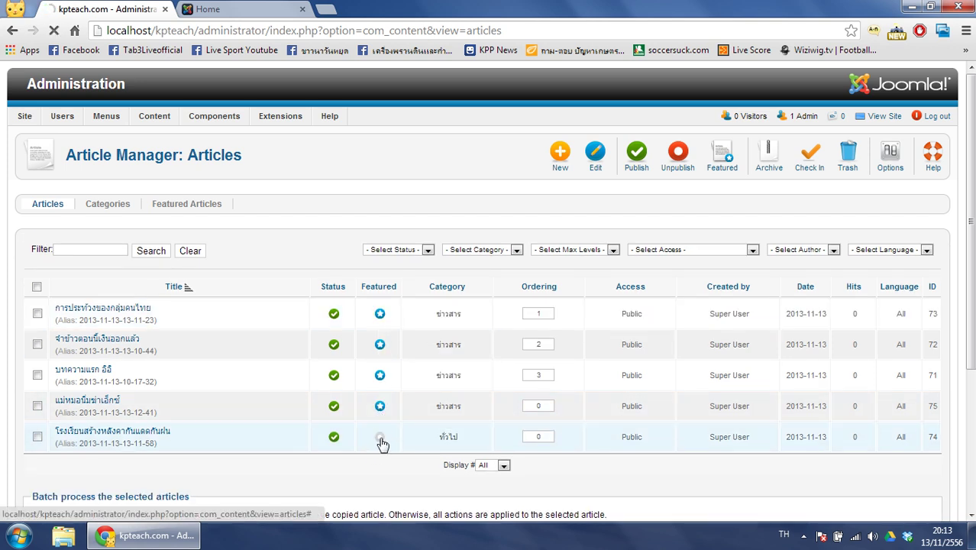
pyautogui.click(380, 437)
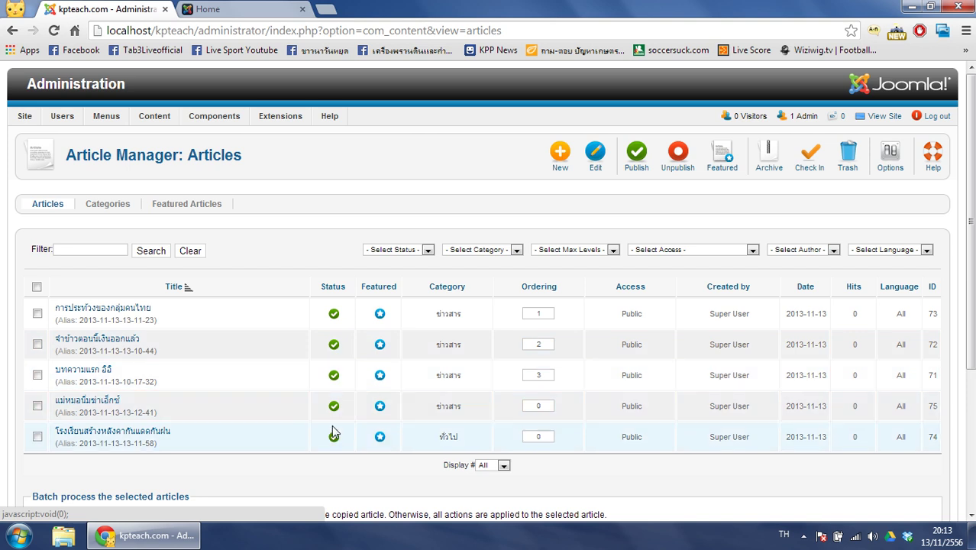
# Step: Unpublish the article "จำข้าวตอนนี้เงินออกแล้ว" and publish it again
pyautogui.click(334, 348)
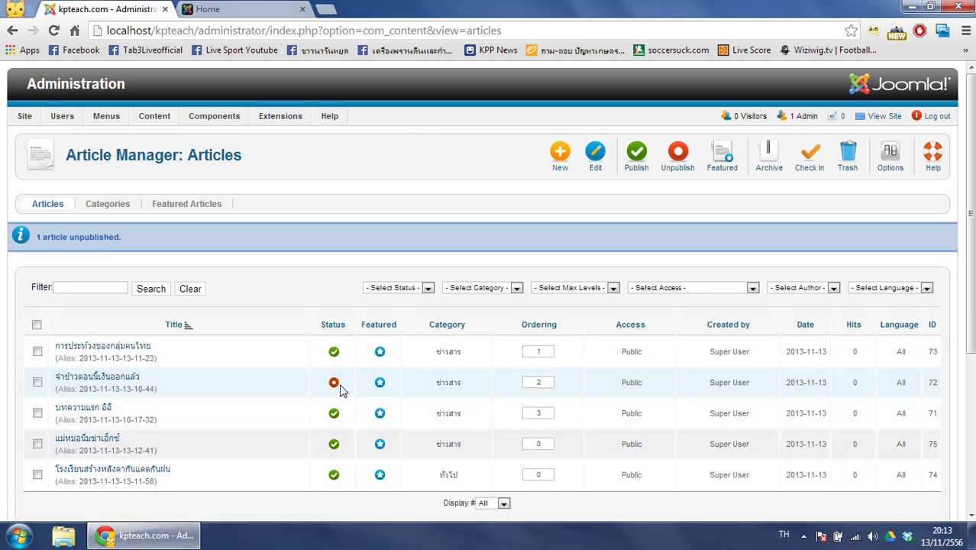
pyautogui.click(336, 385)
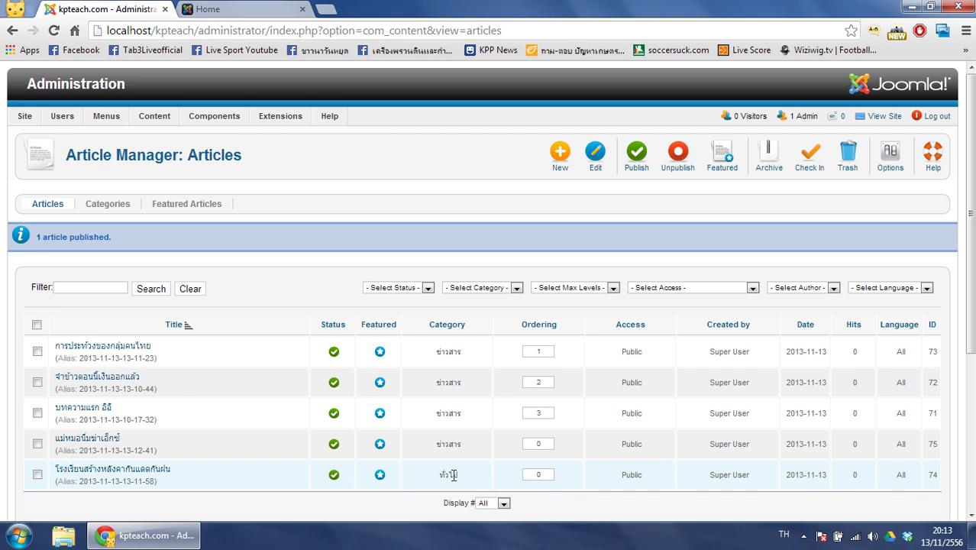
# Step: Reopen the site's public home page from the administration and check which featured articles are displayed
pyautogui.click(236, 9)
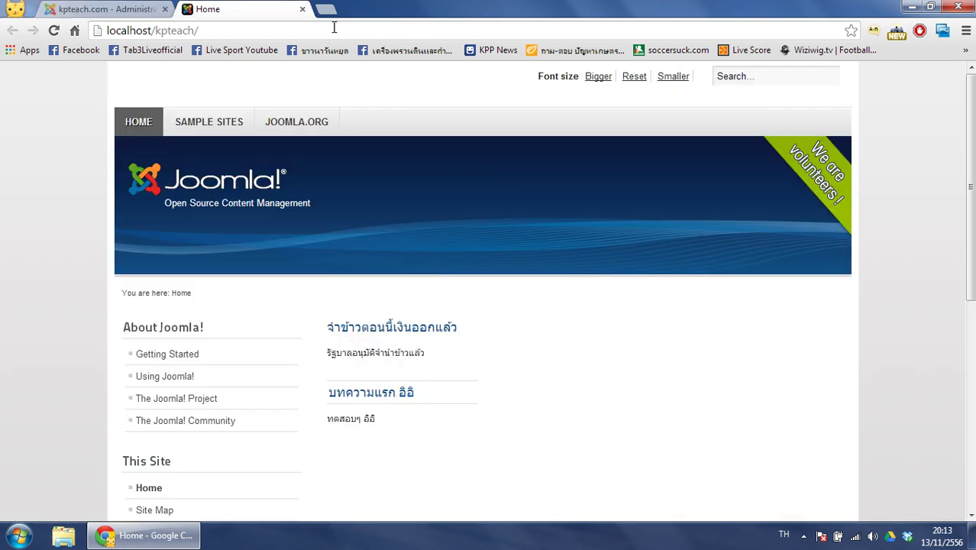
pyautogui.click(107, 9)
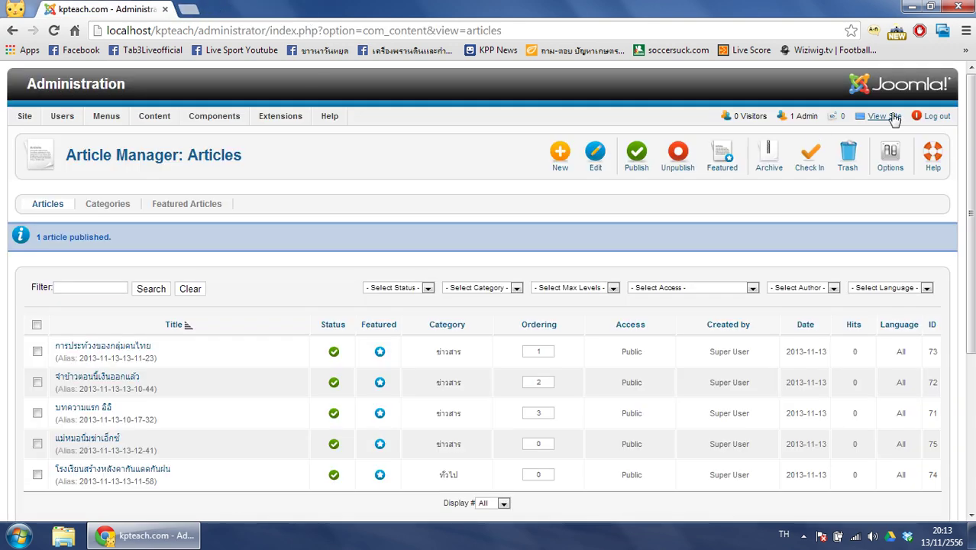
pyautogui.click(888, 114)
pyautogui.tripleClick(375, 338)
pyautogui.scroll(-3, 389, 297)
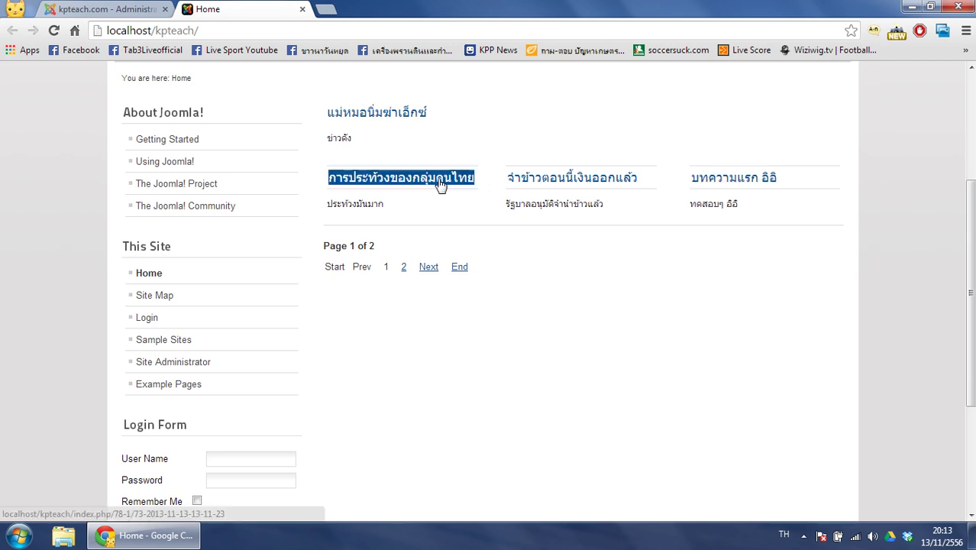
pyautogui.scroll(2, 700, 231)
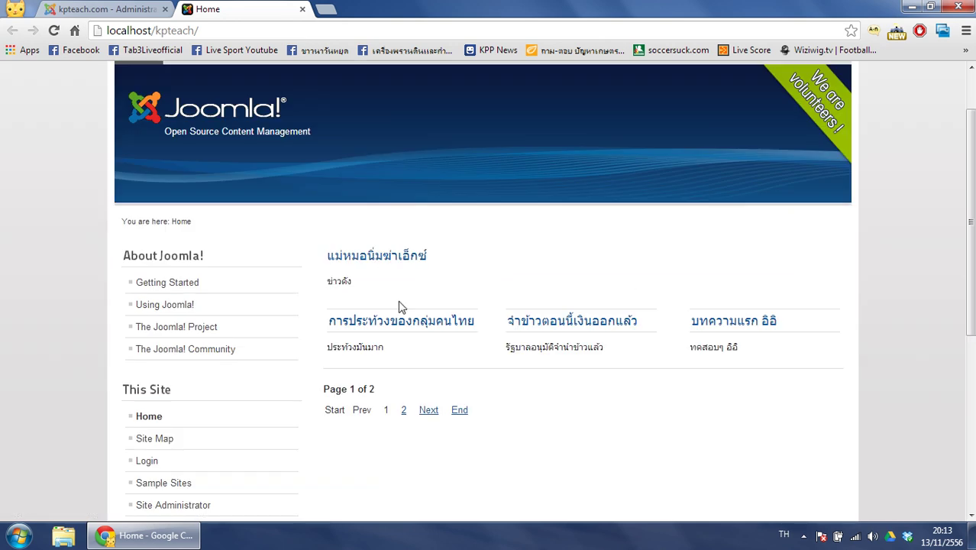
# Step: Open the article "แม่หมอนิ่มฆ่าเอ็กซ์" on the public site, return to the home page and look over its side menus
pyautogui.click(370, 266)
pyautogui.hotkey('alt', 'Left')
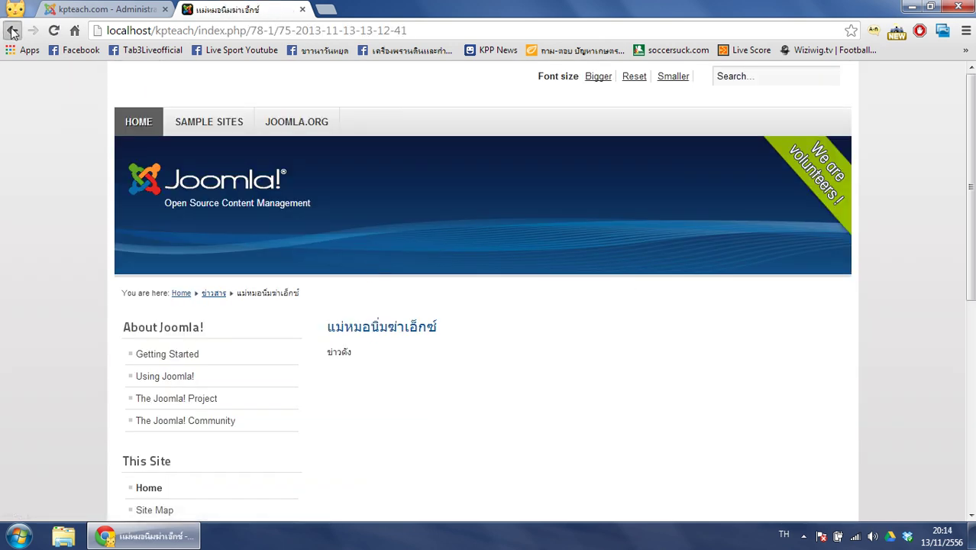
pyautogui.tripleClick(440, 323)
pyautogui.click(321, 306)
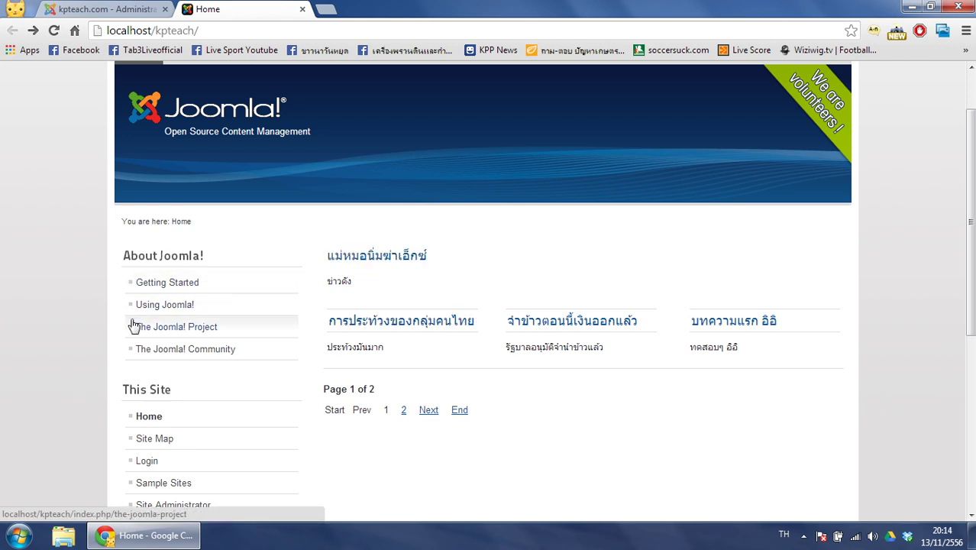
pyautogui.scroll(-5, 181, 204)
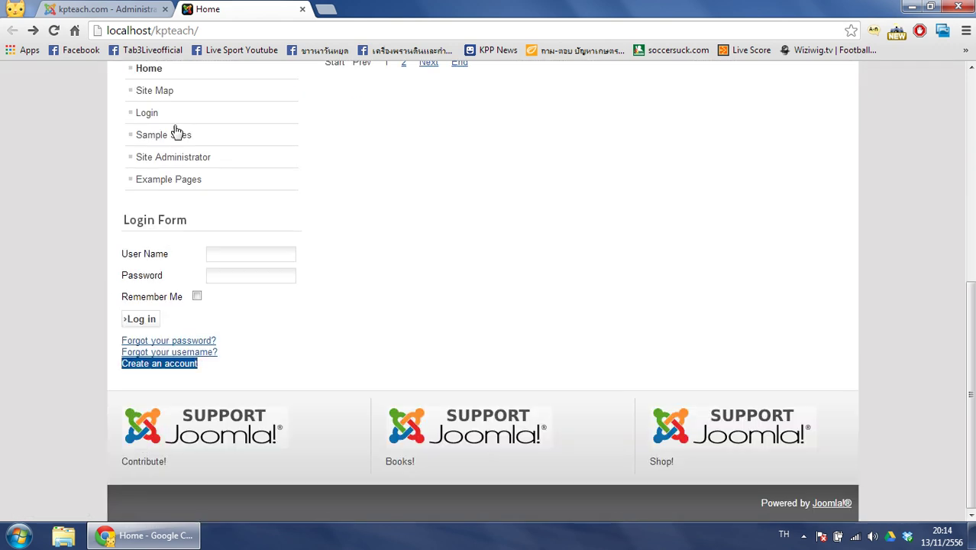
pyautogui.scroll(6, 183, 244)
# Step: Create a new menu titled "ข่าวสาร" with menu type "newsss" in the administration, and save and close it
pyautogui.click(92, 8)
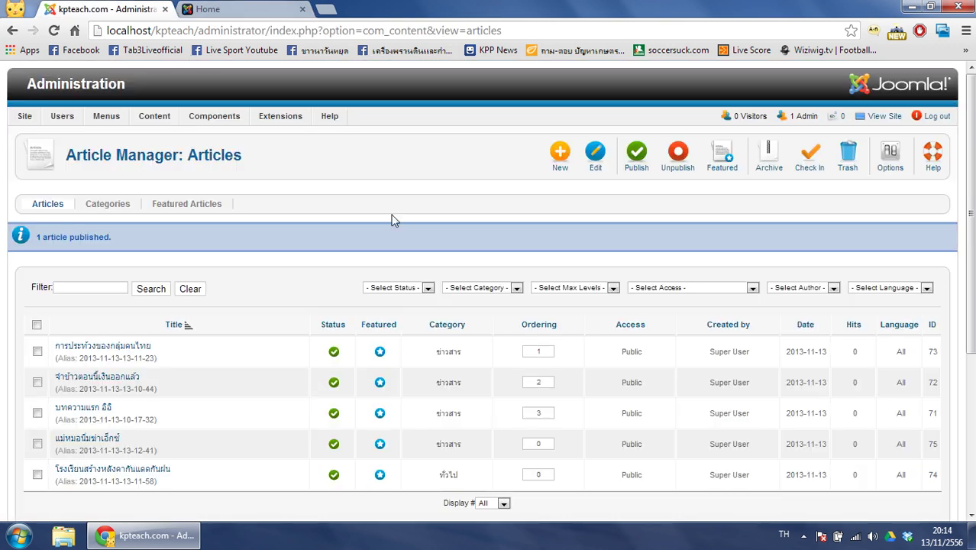
pyautogui.moveTo(110, 120)
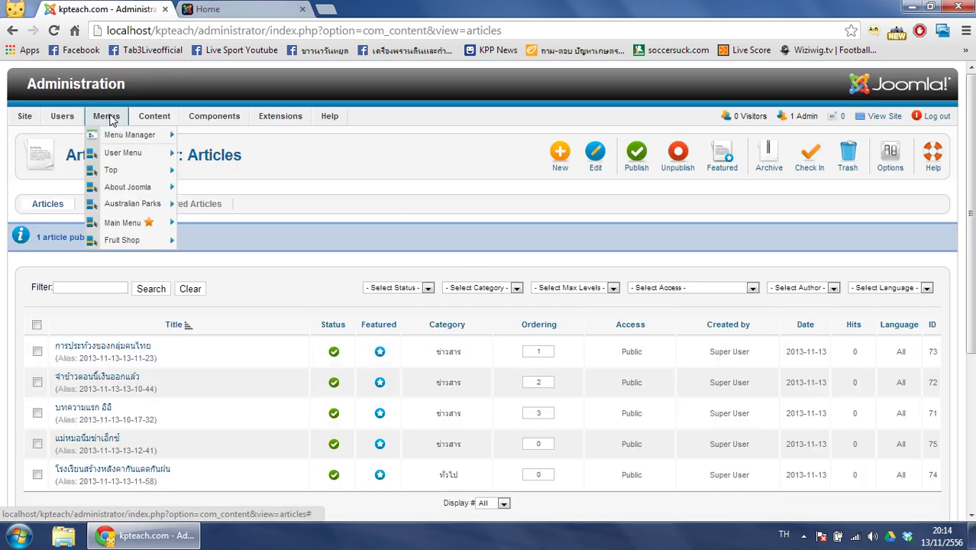
pyautogui.moveTo(118, 138)
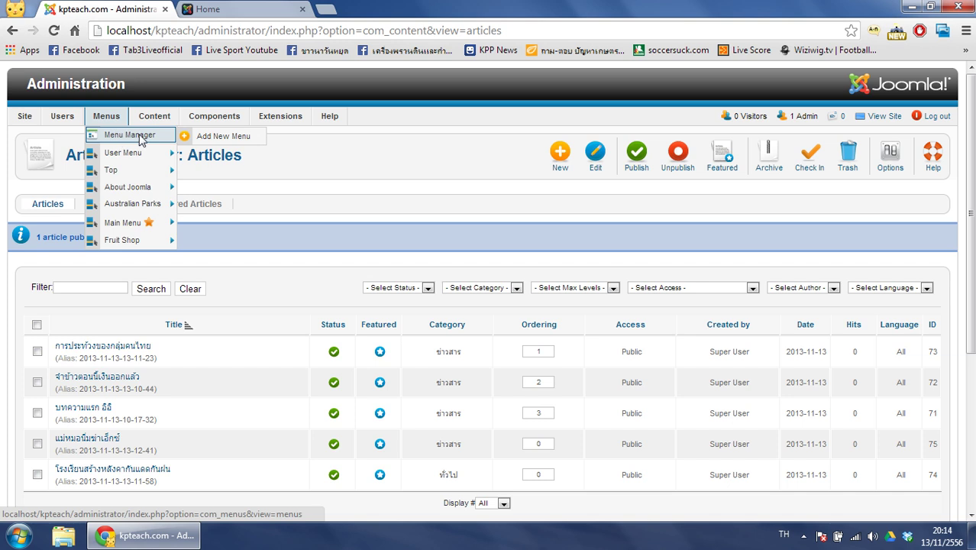
pyautogui.click(241, 141)
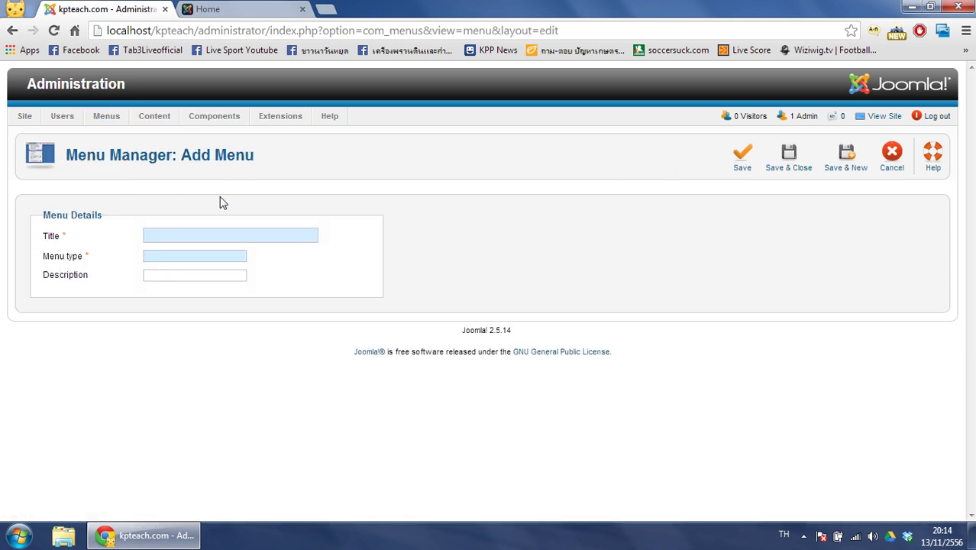
pyautogui.click(187, 238)
pyautogui.write('ข่าวสาร')
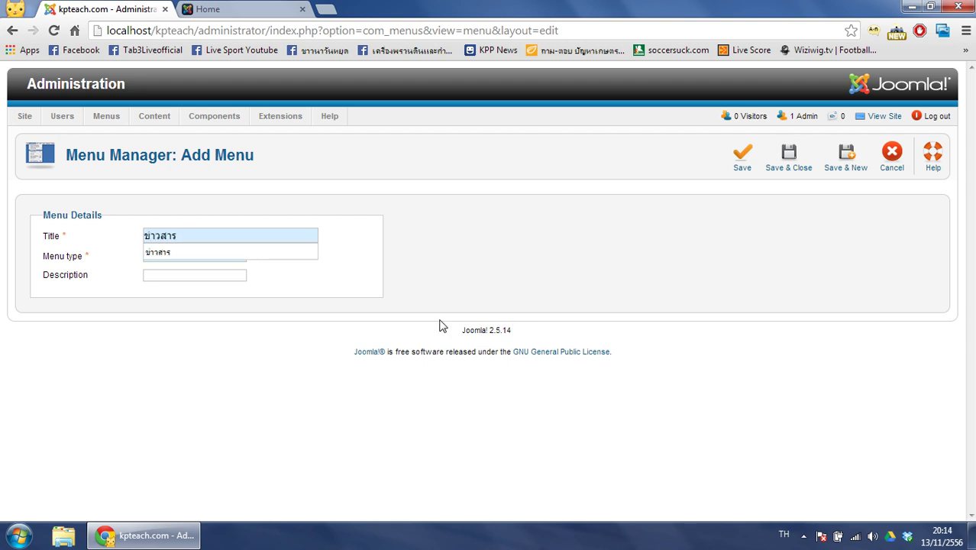
pyautogui.click(196, 258)
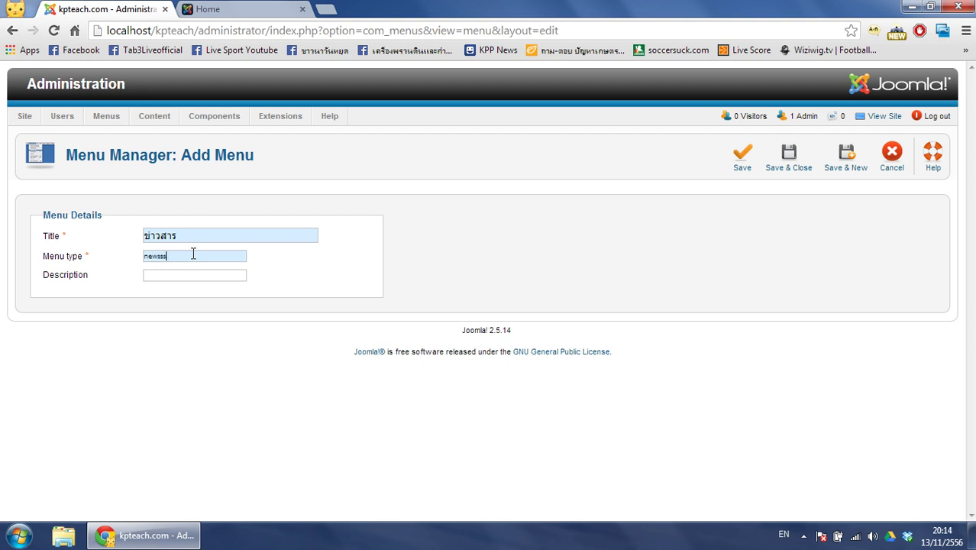
pyautogui.click(798, 164)
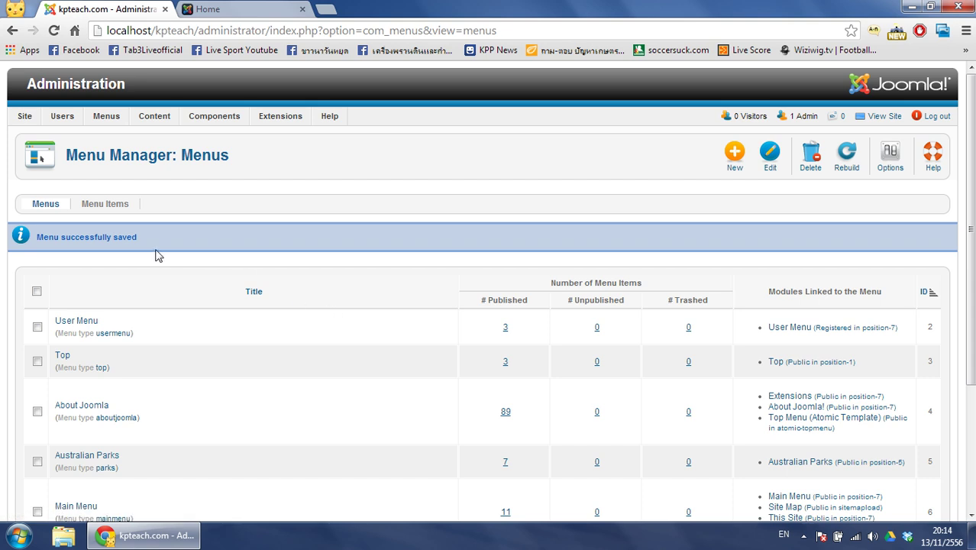
# Step: Examine the list of menus and compare it with the "About Joomla!" menu on the public home page
pyautogui.scroll(-3, 50, 212)
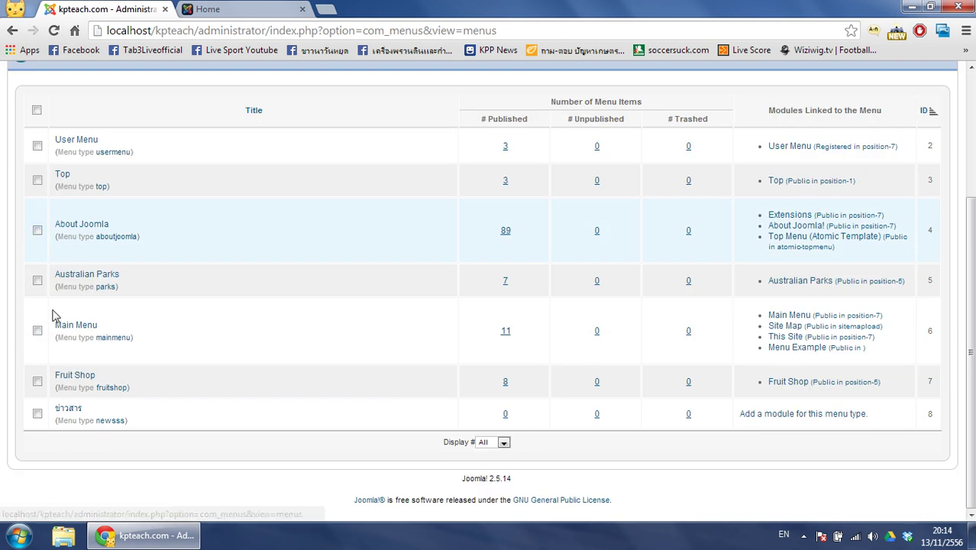
pyautogui.click(229, 9)
pyautogui.moveTo(125, 321); pyautogui.dragTo(255, 331)
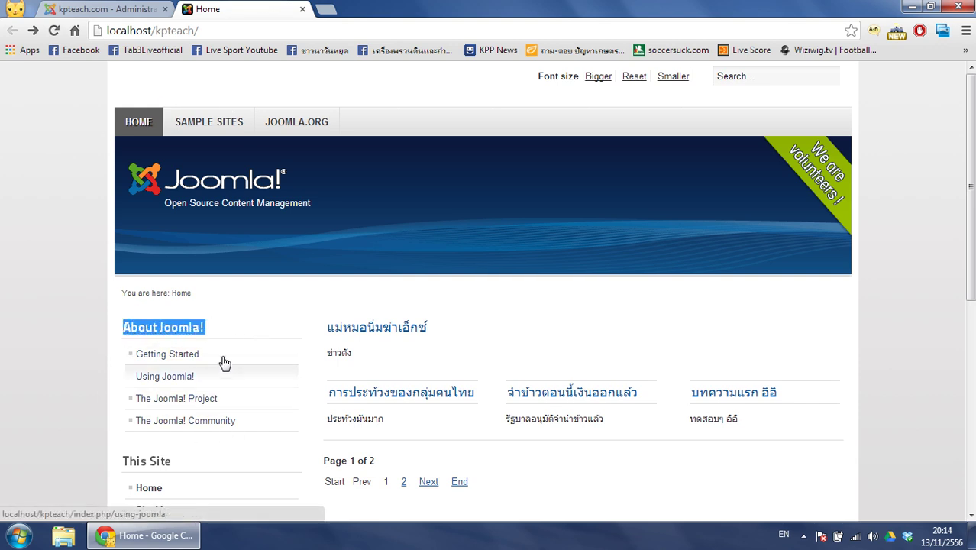
pyautogui.click(157, 9)
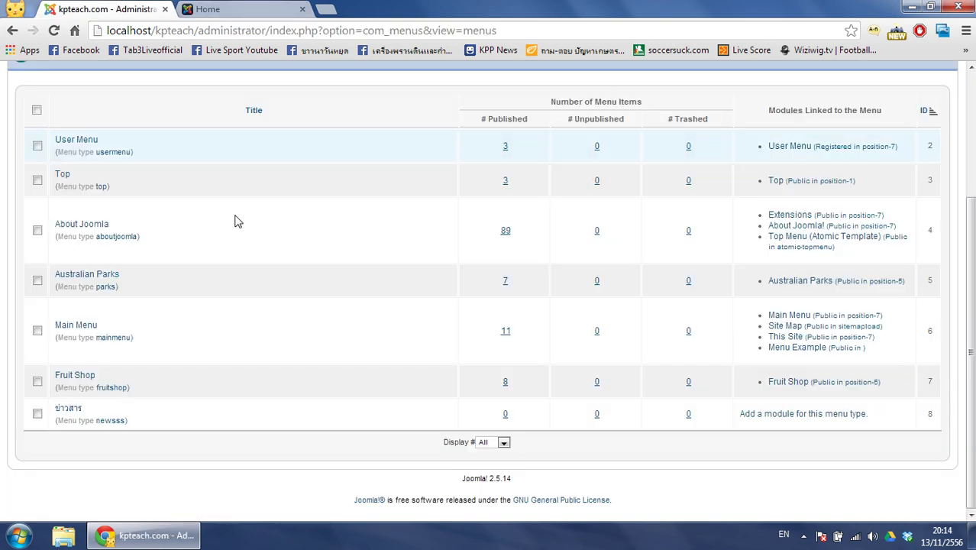
pyautogui.scroll(3, 385, 368)
pyautogui.scroll(-3, 346, 376)
pyautogui.scroll(1, 275, 368)
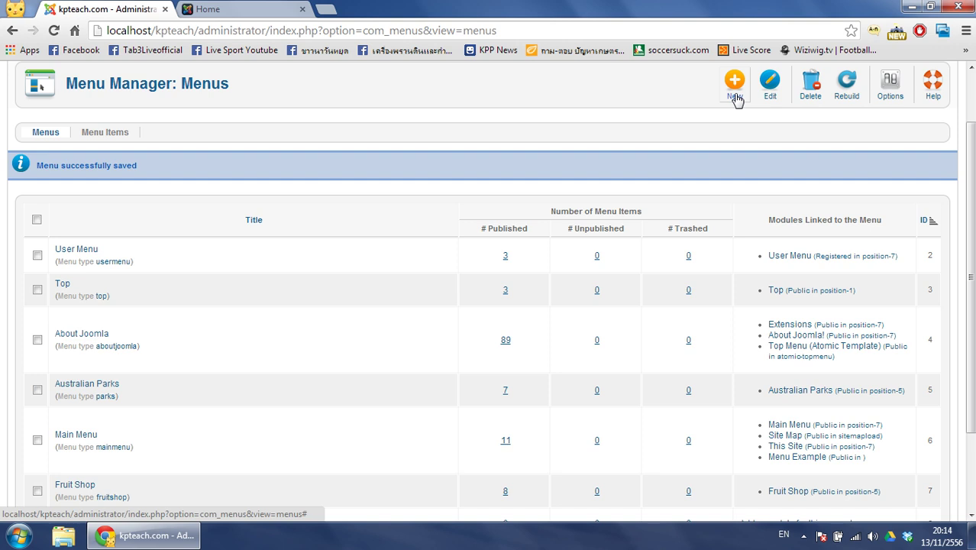
pyautogui.scroll(-1, 109, 315)
pyautogui.scroll(-1, 109, 315)
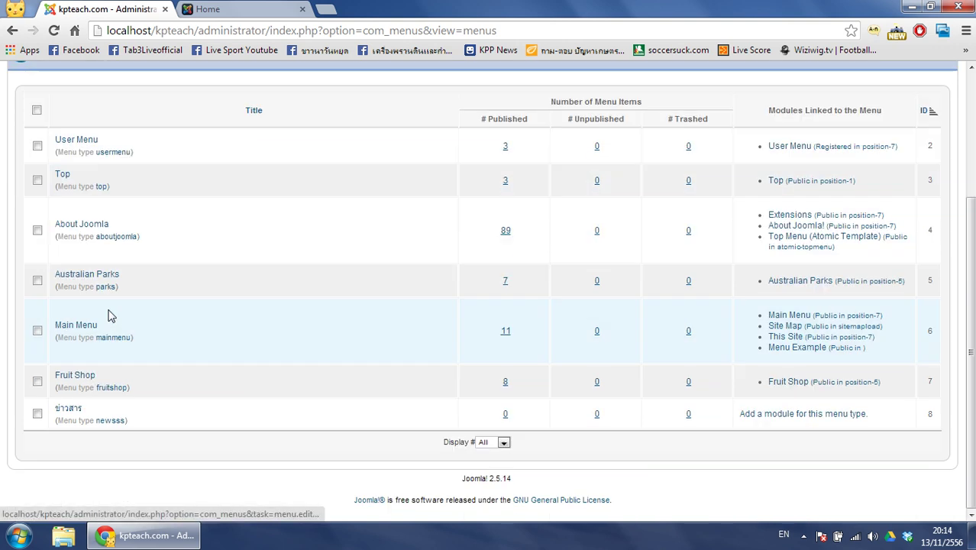
# Step: Start a new menu item in the "ข่าวสาร" menu and set its type to Single Article
pyautogui.click(76, 414)
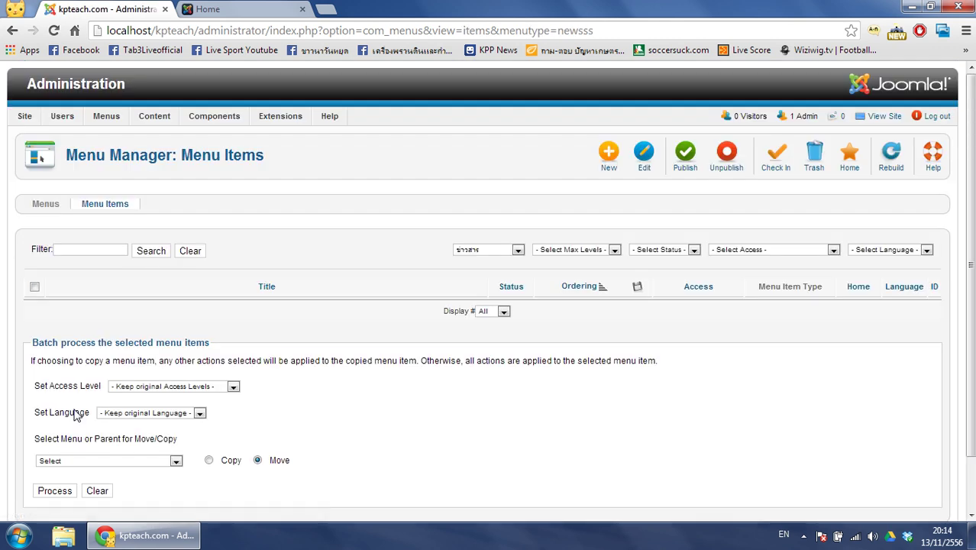
pyautogui.click(615, 153)
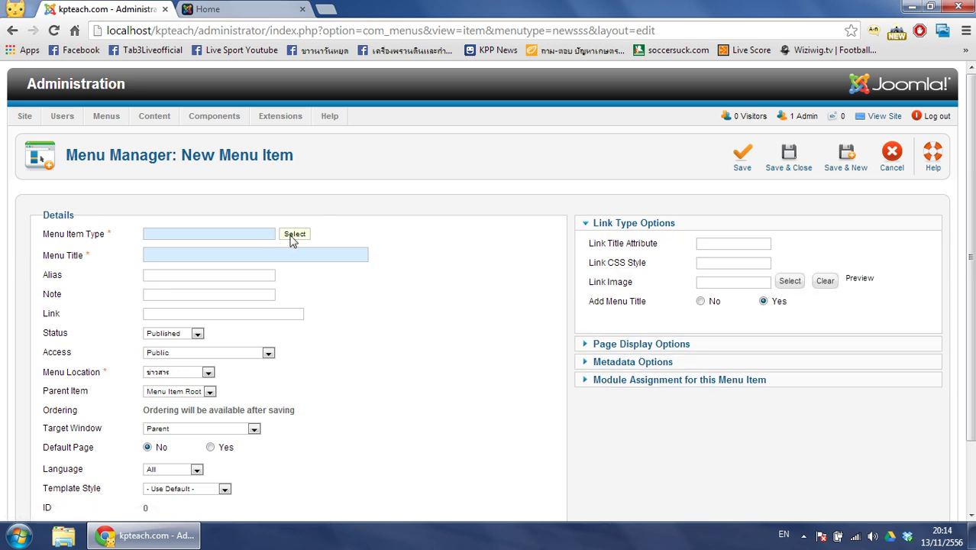
pyautogui.click(293, 236)
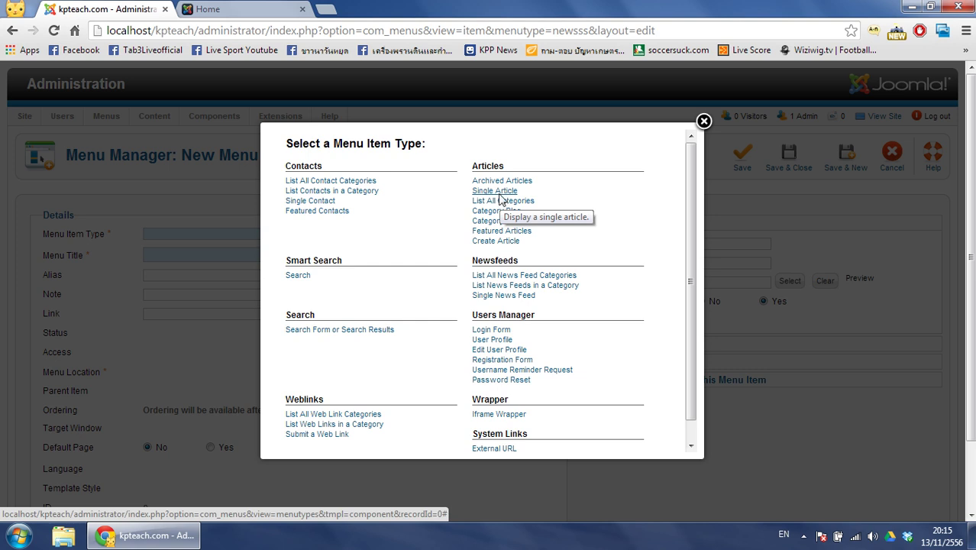
pyautogui.click(496, 190)
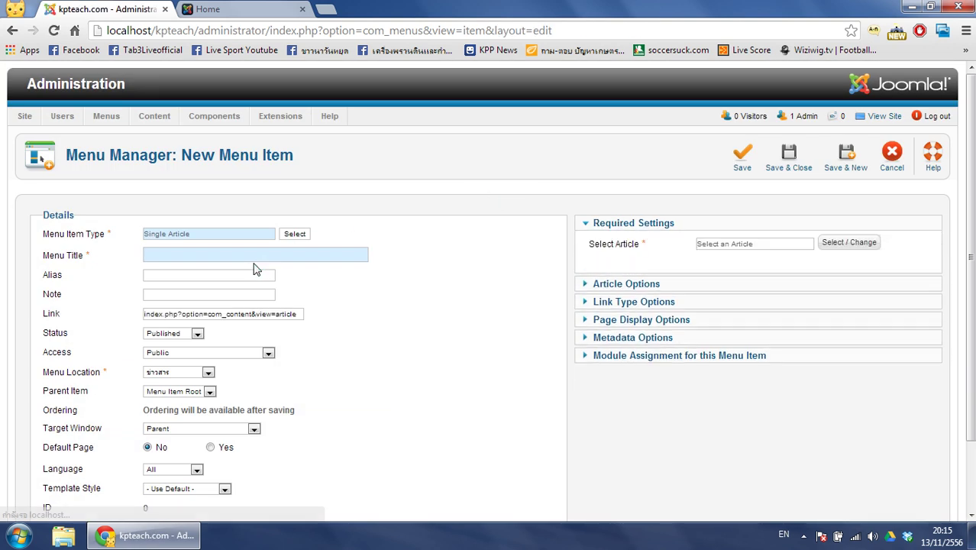
# Step: Check the article titles on the public home page and enter "แม่หมอนิ่มฆ่าเอ็กซ์" as the menu item's title
pyautogui.click(245, 7)
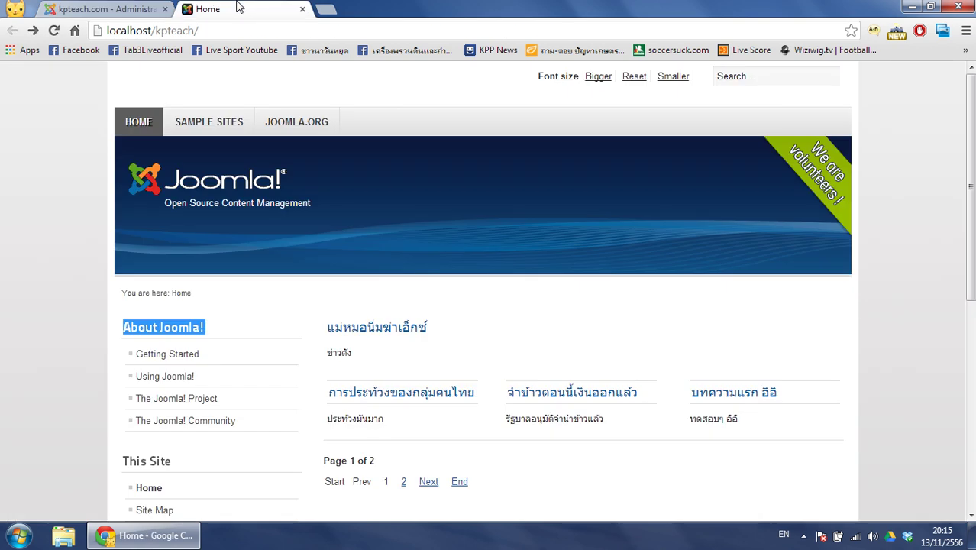
pyautogui.click(114, 7)
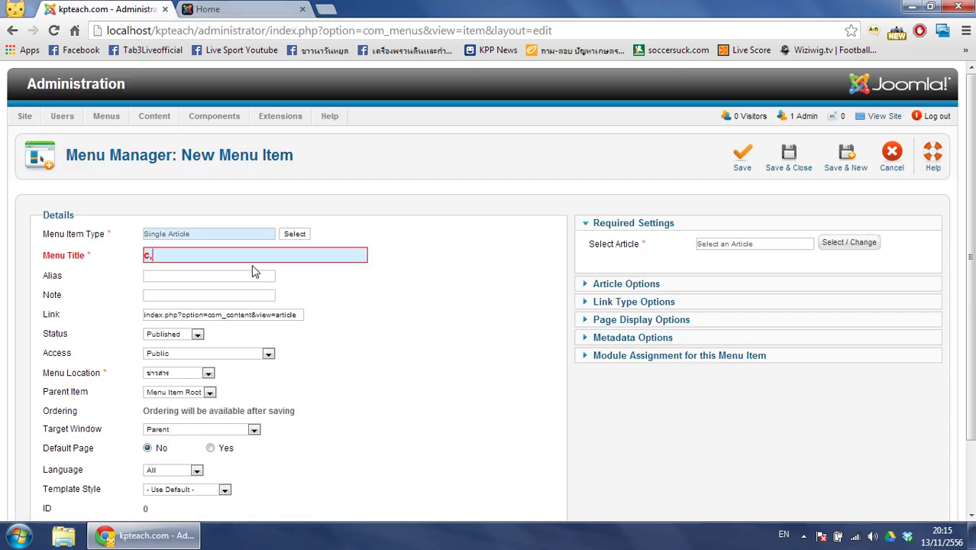
pyautogui.press('`')
pyautogui.write('แม่ห')
pyautogui.click(213, 278)
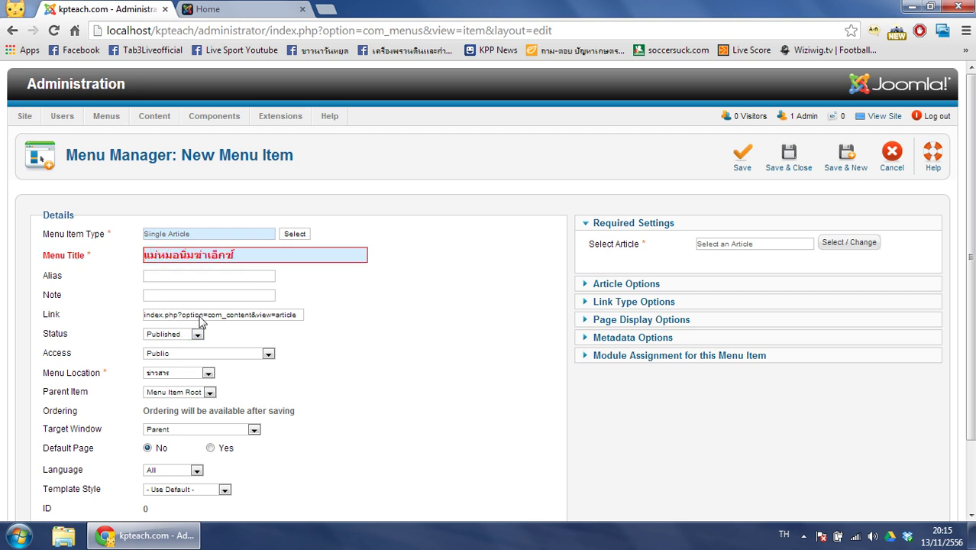
# Step: Link the menu item to the article "แม่หมอนิ่มฆ่าเอ็กซ์", and save and close it
pyautogui.click(847, 243)
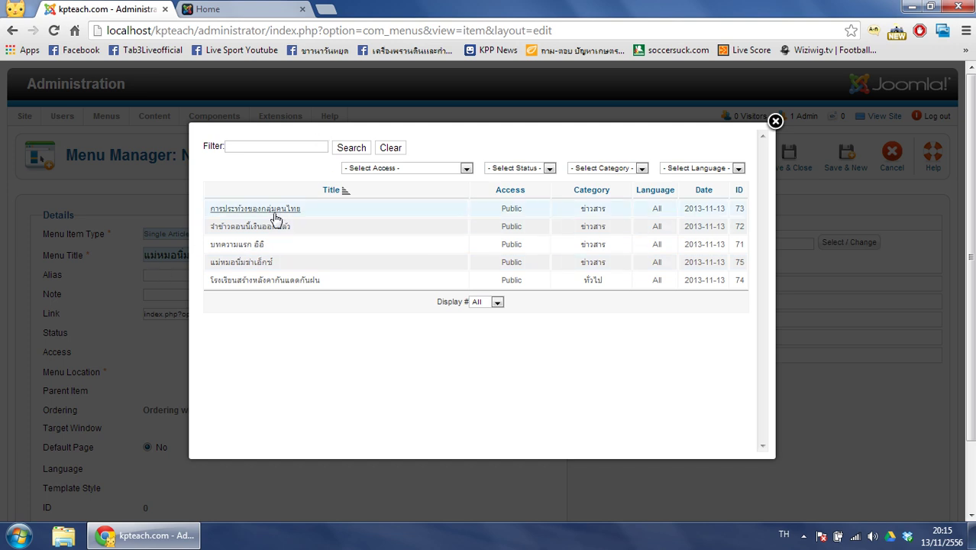
pyautogui.click(255, 262)
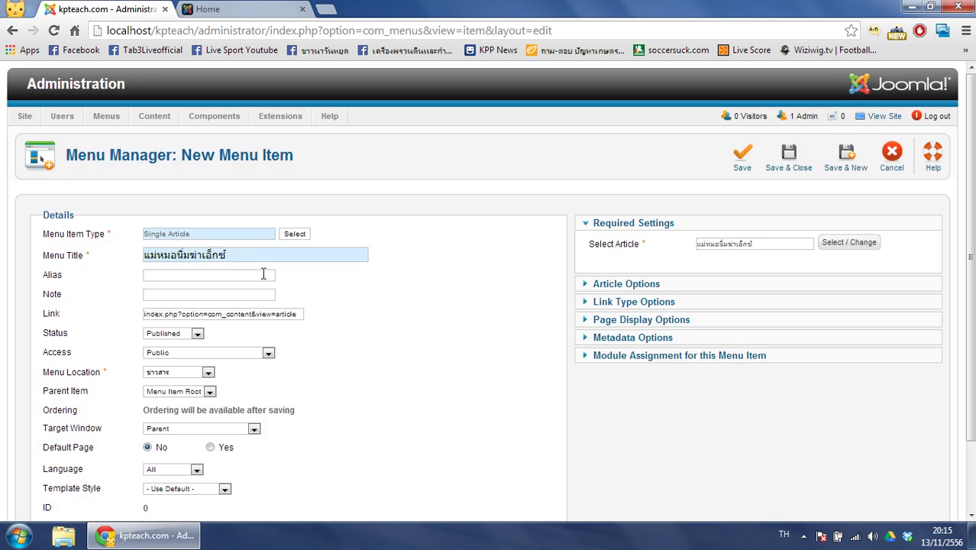
pyautogui.moveTo(248, 258); pyautogui.dragTo(114, 245)
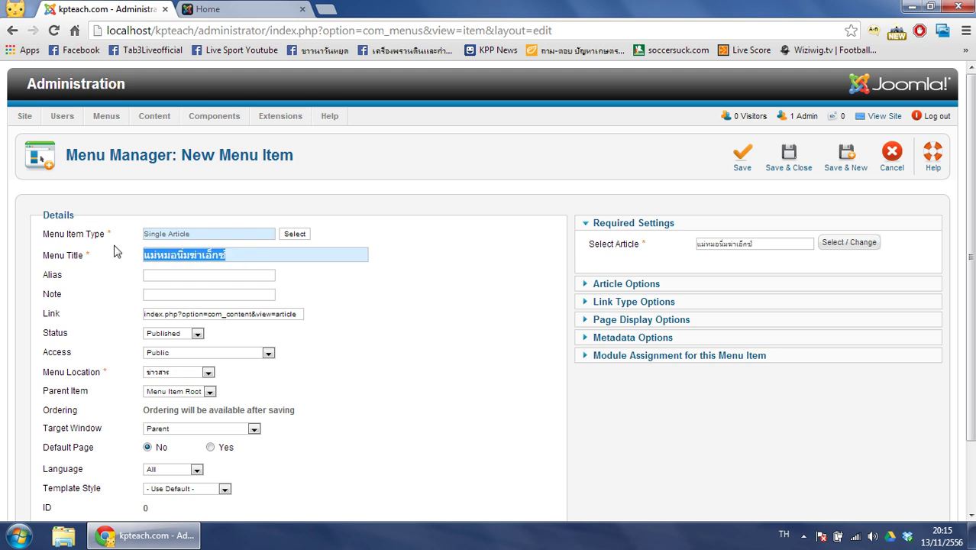
pyautogui.click(245, 9)
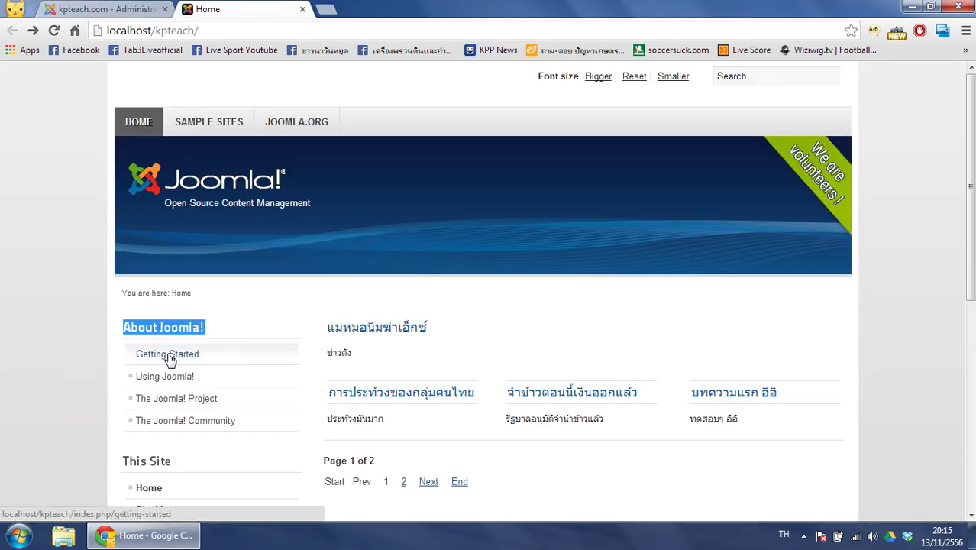
pyautogui.click(103, 10)
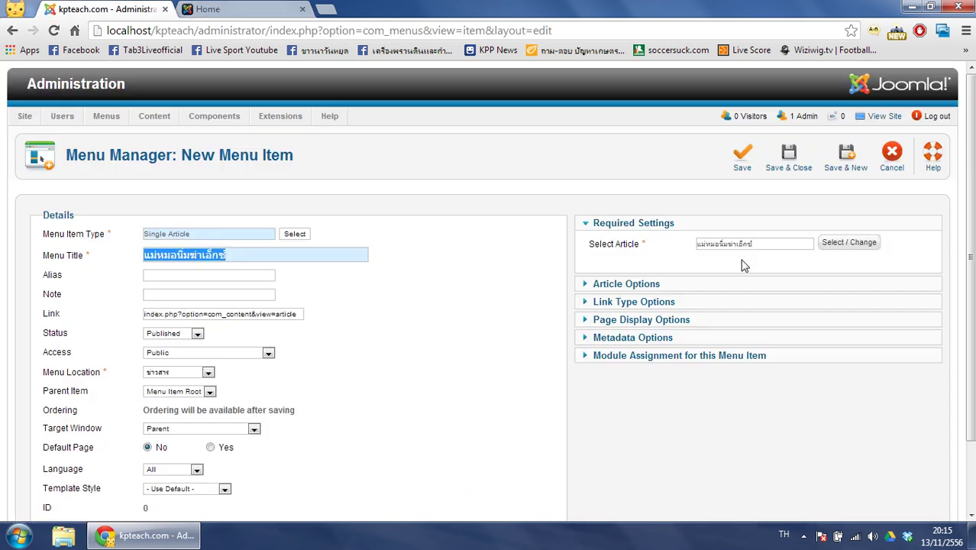
pyautogui.press('End')
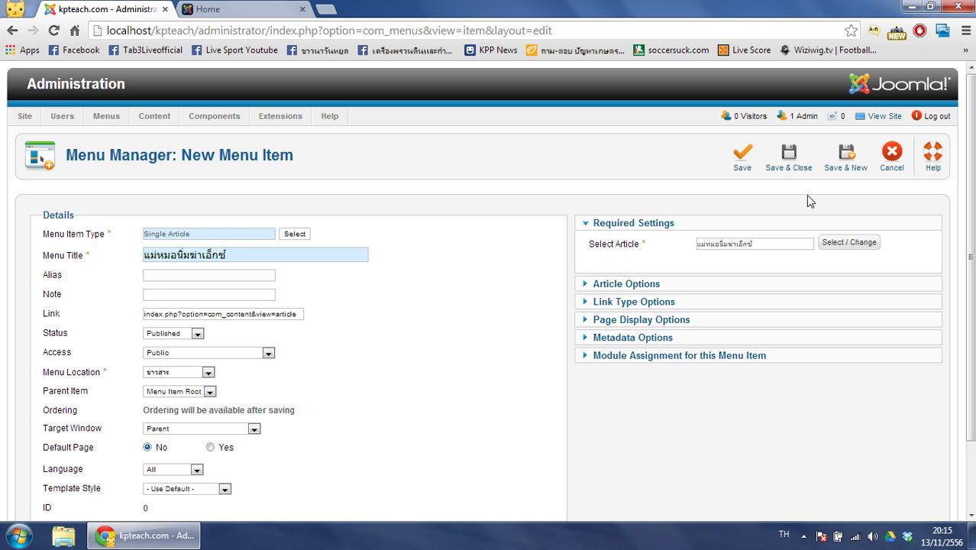
pyautogui.click(802, 165)
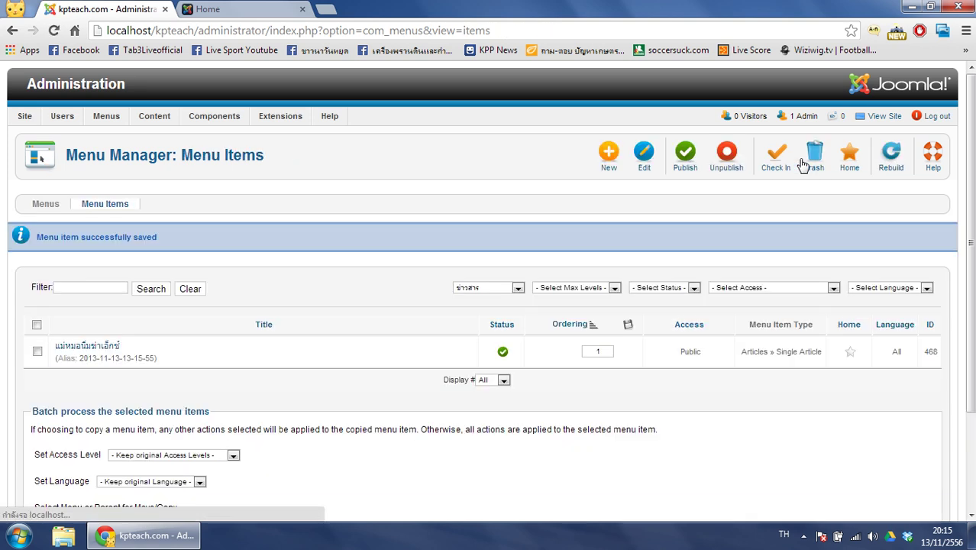
# Step: Start another menu item in the "ข่าวสาร" menu, check the next article title on the public home page, and set the type to Single Article
pyautogui.click(609, 159)
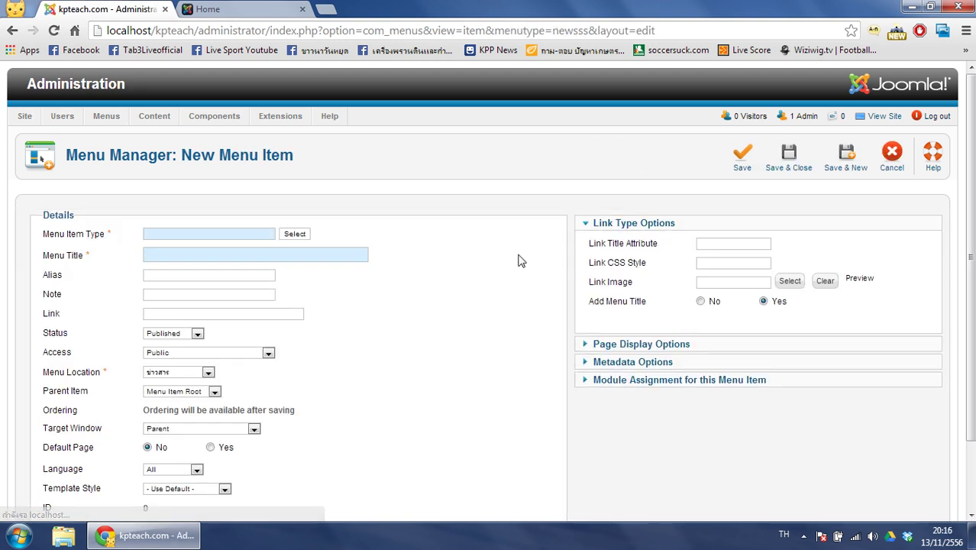
pyautogui.click(237, 8)
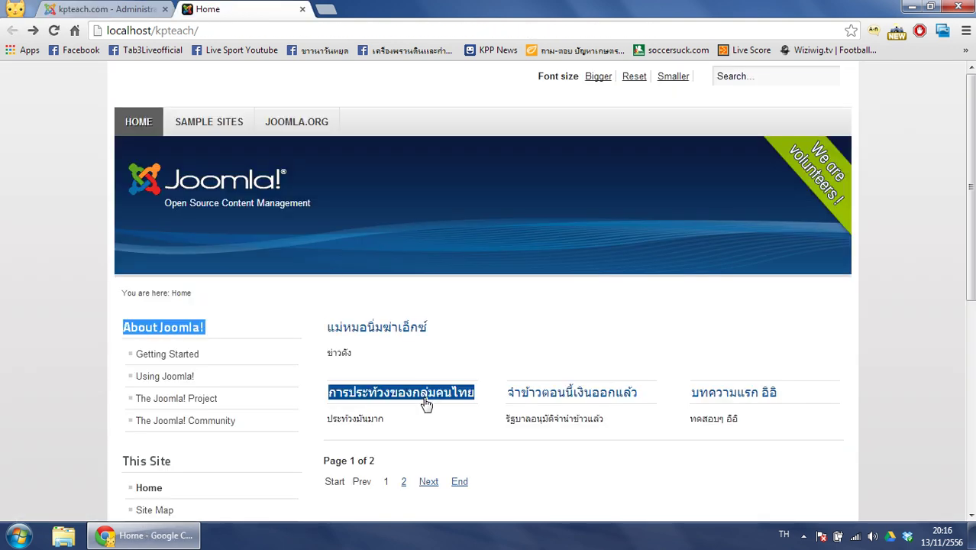
pyautogui.click(55, 7)
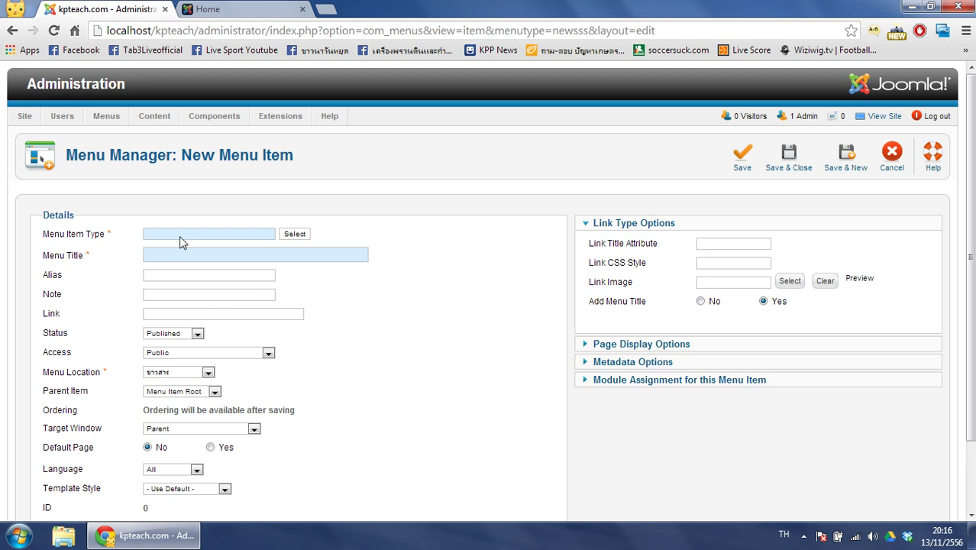
pyautogui.click(295, 234)
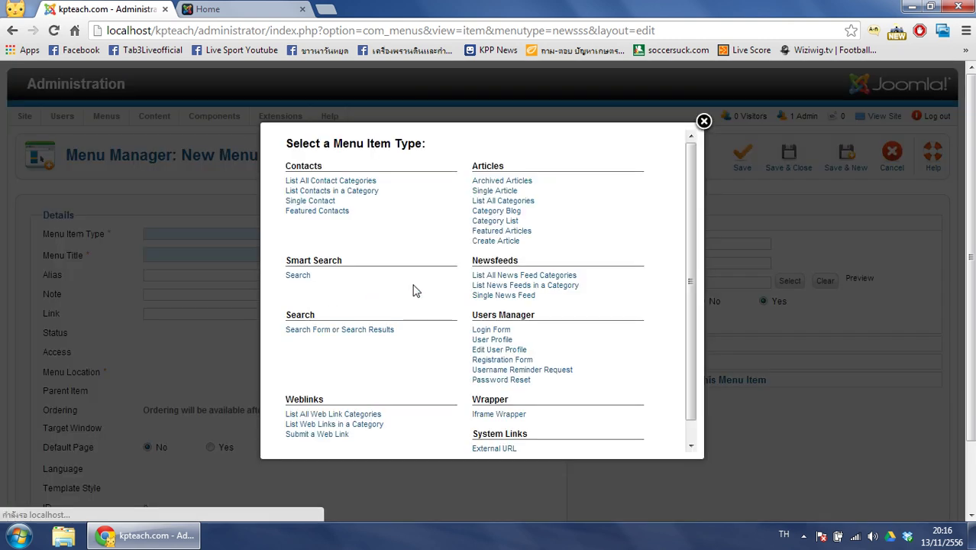
pyautogui.click(494, 191)
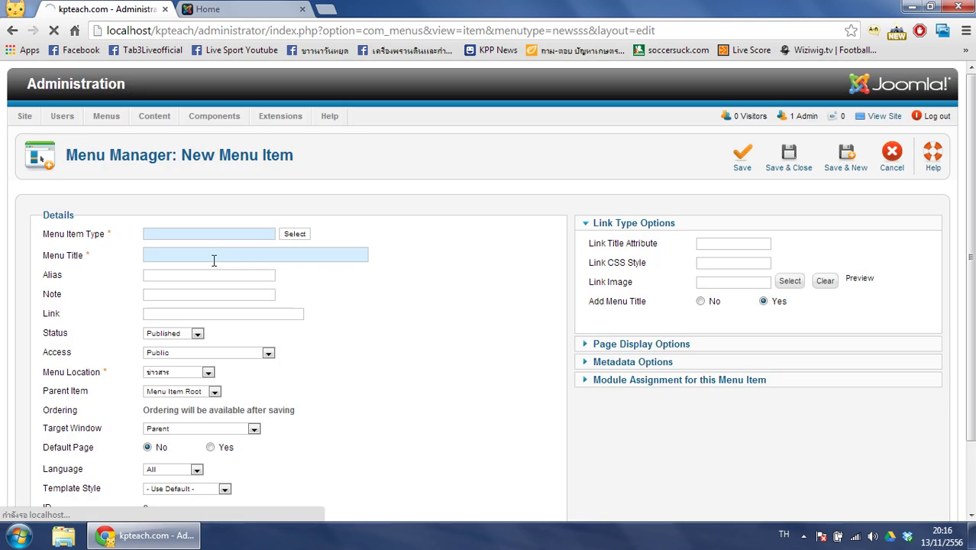
# Step: Title the menu item "การประท้วงของกลุ่มคนไทย", link it to the article of the same name, and save and close it
pyautogui.click(213, 256)
pyautogui.write('การประ')
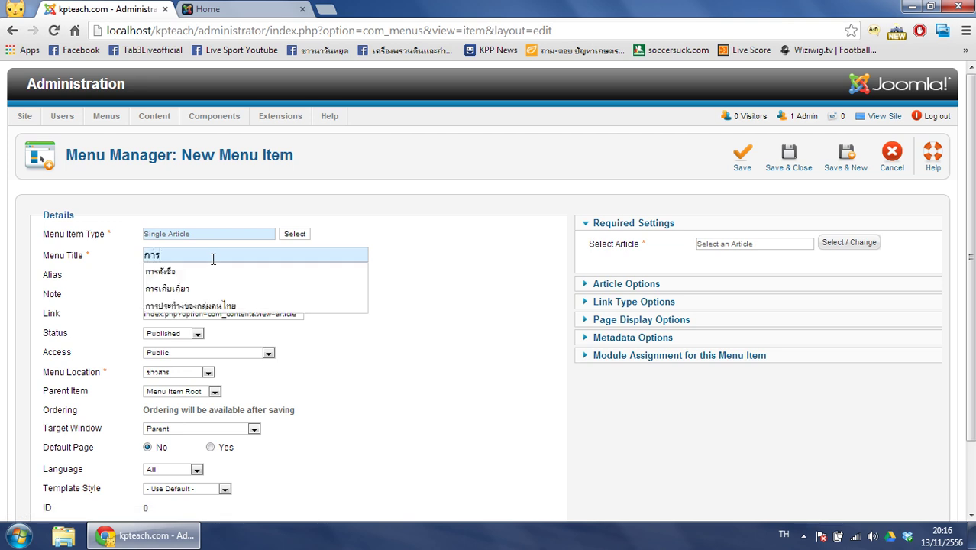
pyautogui.click(216, 271)
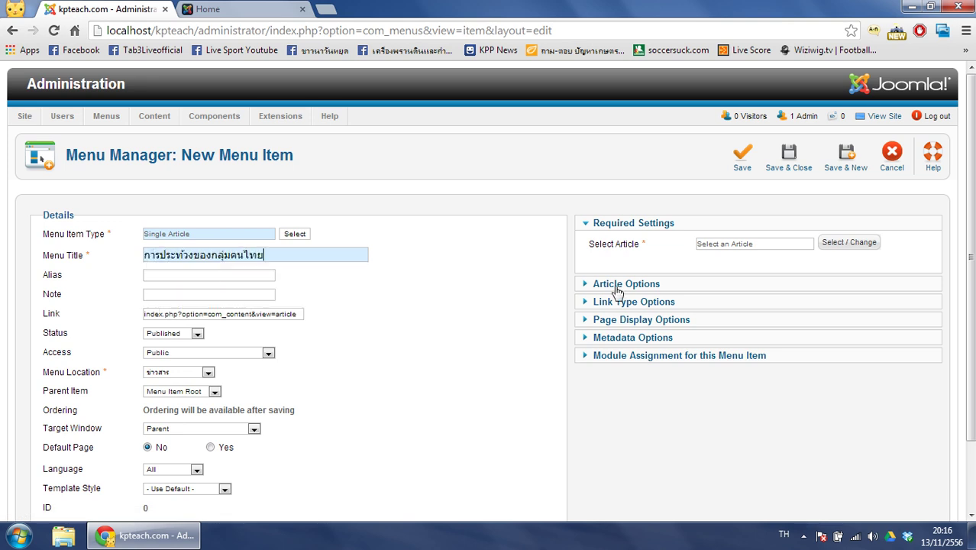
pyautogui.click(836, 245)
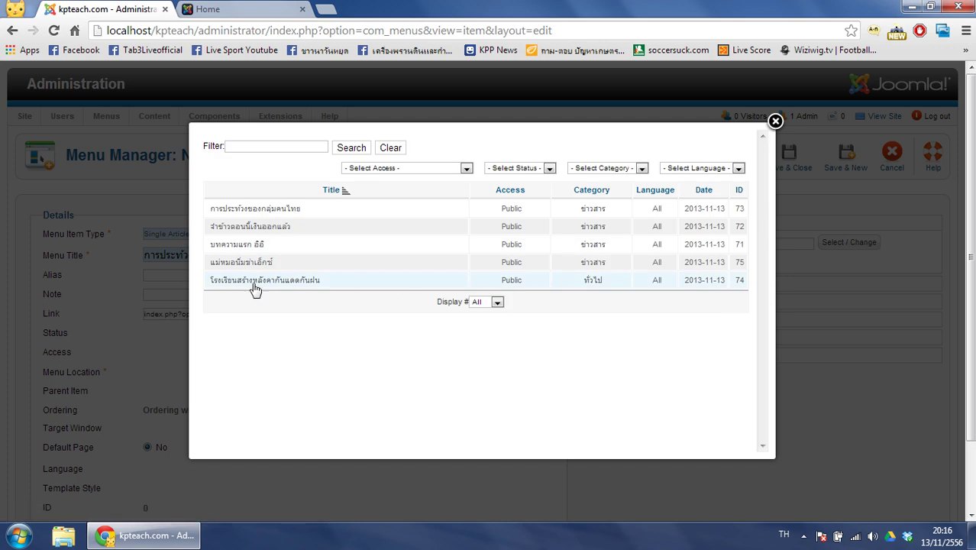
pyautogui.click(239, 209)
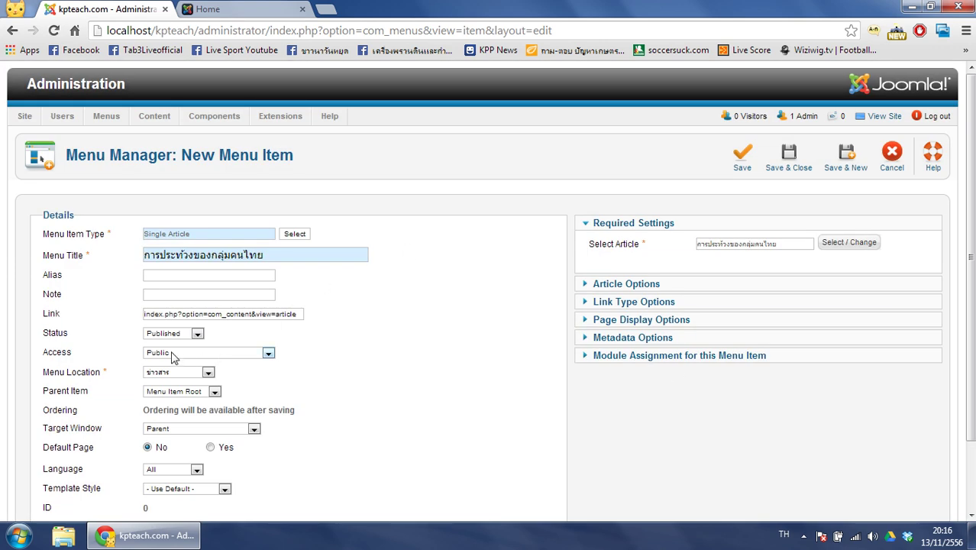
pyautogui.click(789, 164)
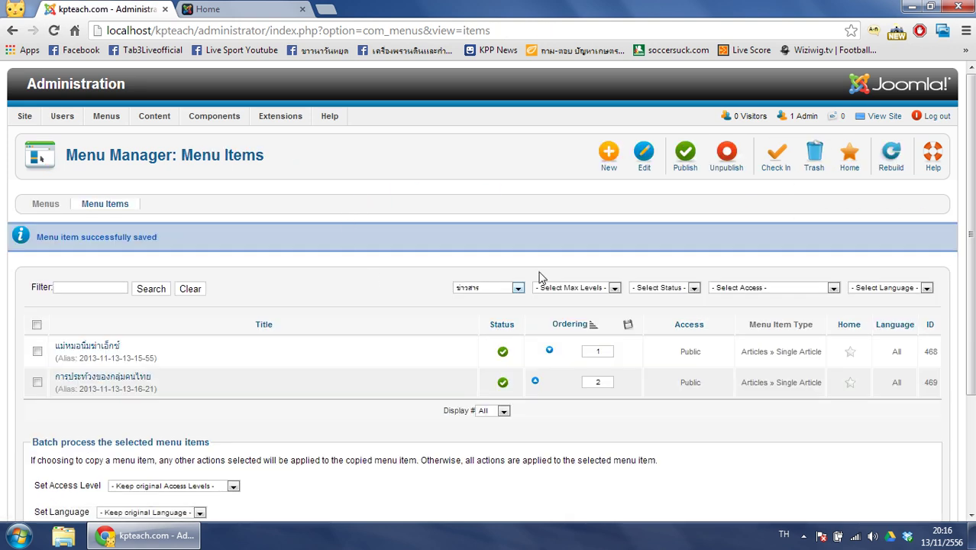
# Step: Start a menu item titled "จำนำข้าวตอนนี้เงินออกแล้ว" in the "ข่าวสาร" menu and set its type to Single Article
pyautogui.click(611, 169)
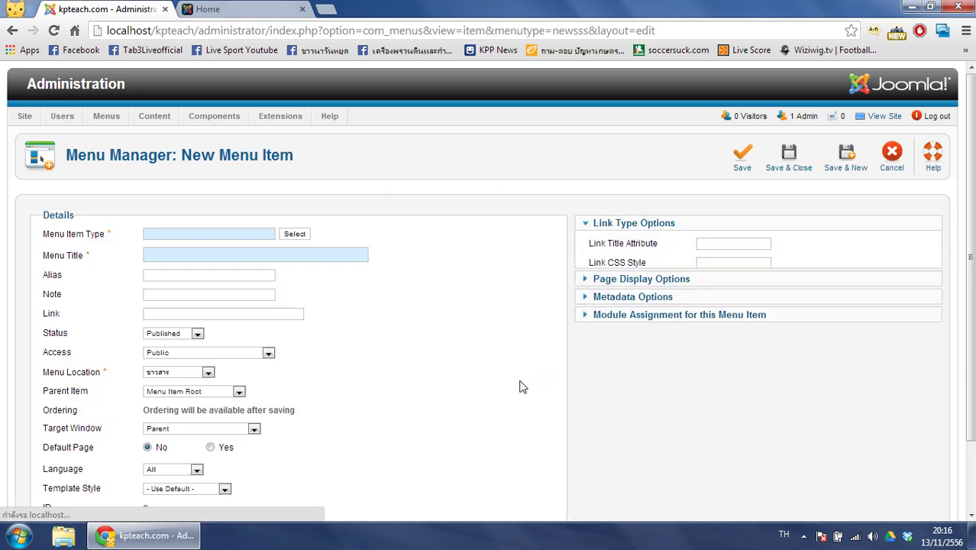
pyautogui.click(229, 9)
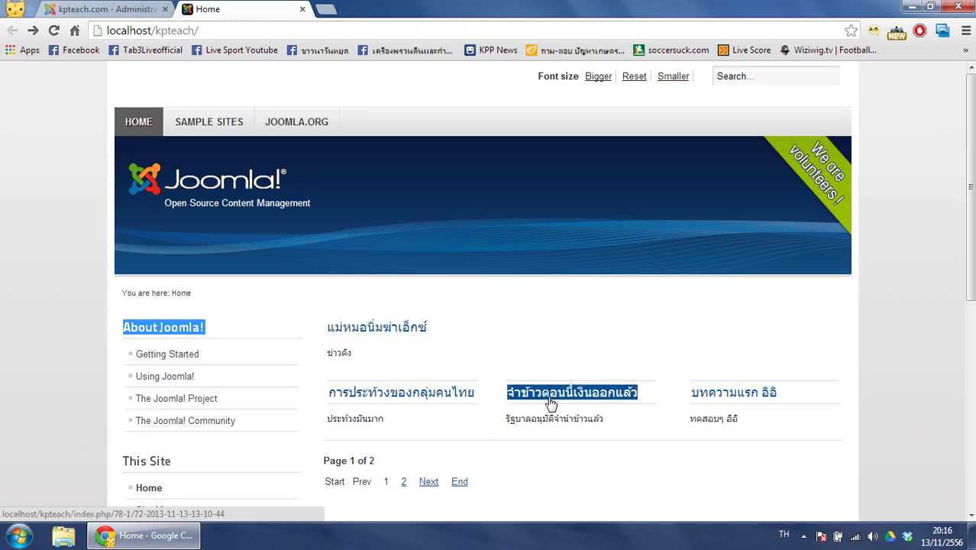
pyautogui.click(111, 9)
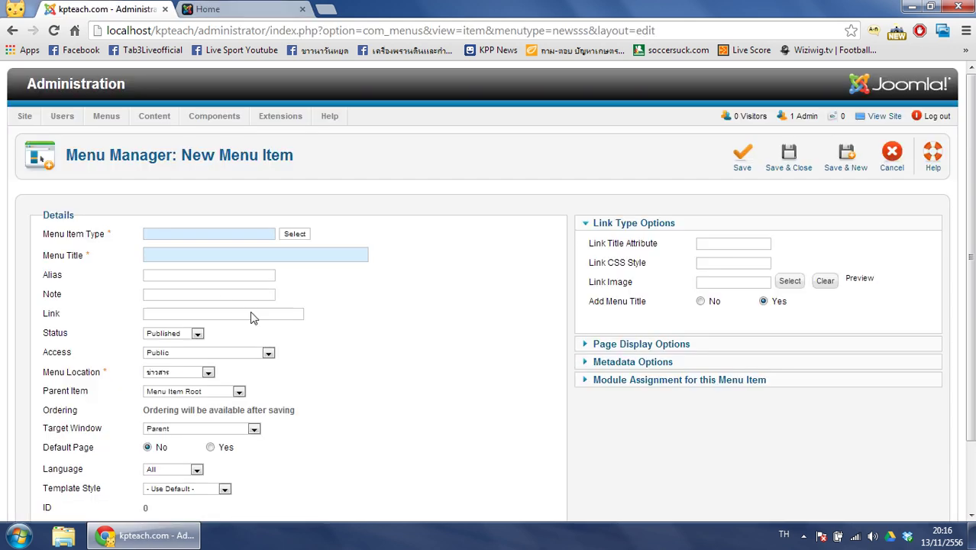
pyautogui.write('ข่าว')
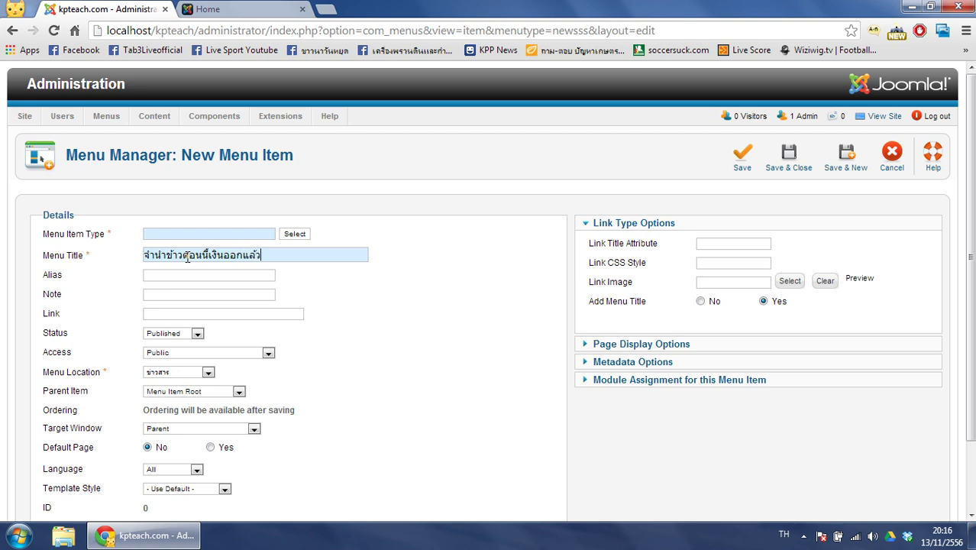
pyautogui.click(294, 234)
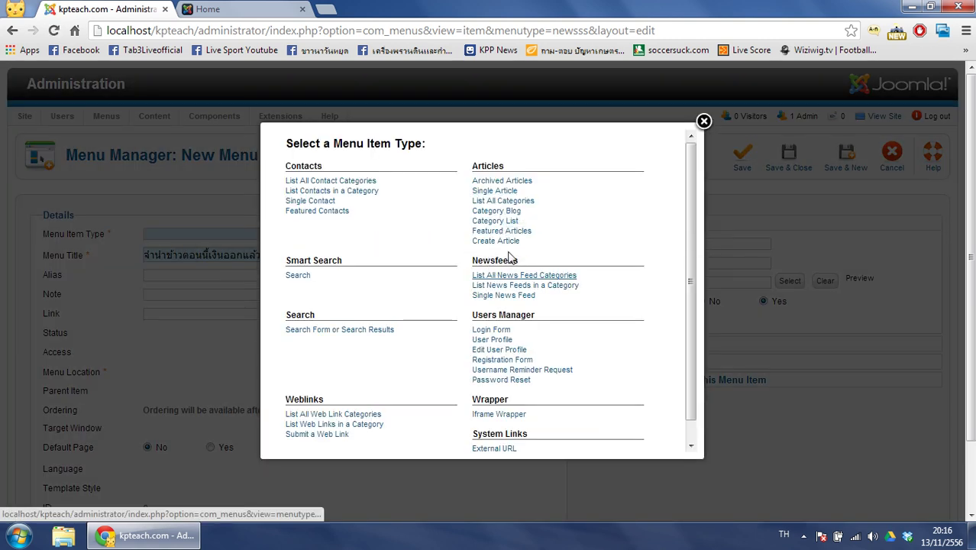
pyautogui.click(494, 191)
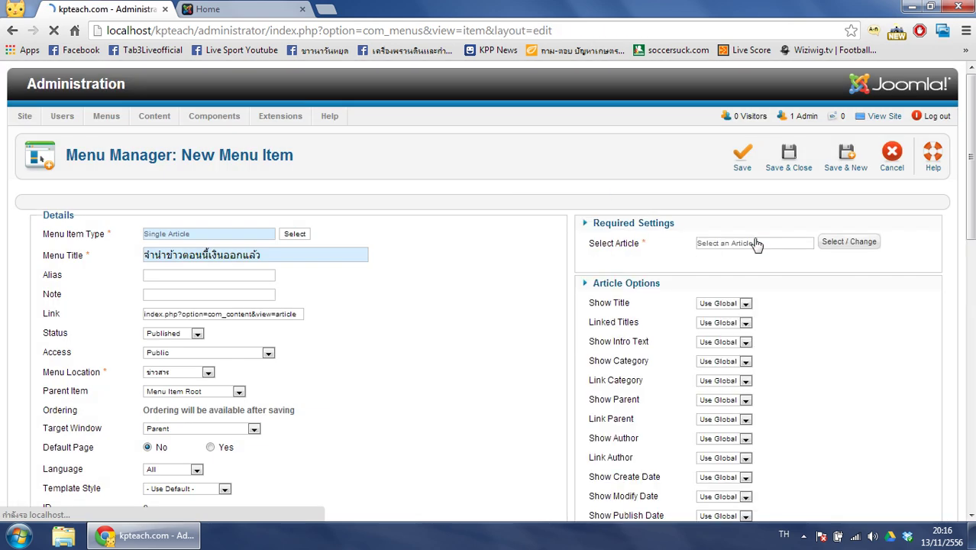
# Step: Link the menu item to the article "จำข้าวตอนนี้เงินออกแล้ว", and save and close it
pyautogui.click(844, 243)
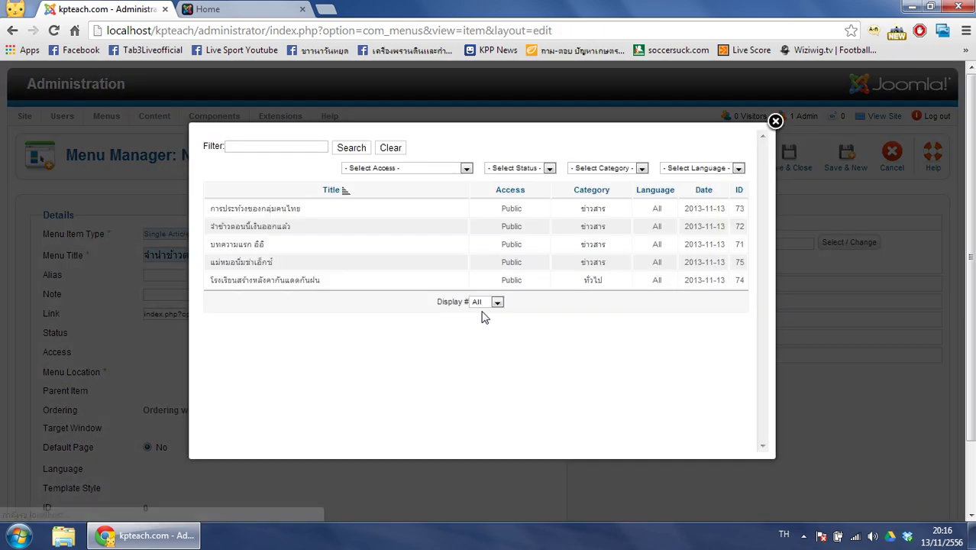
pyautogui.click(259, 233)
pyautogui.click(785, 164)
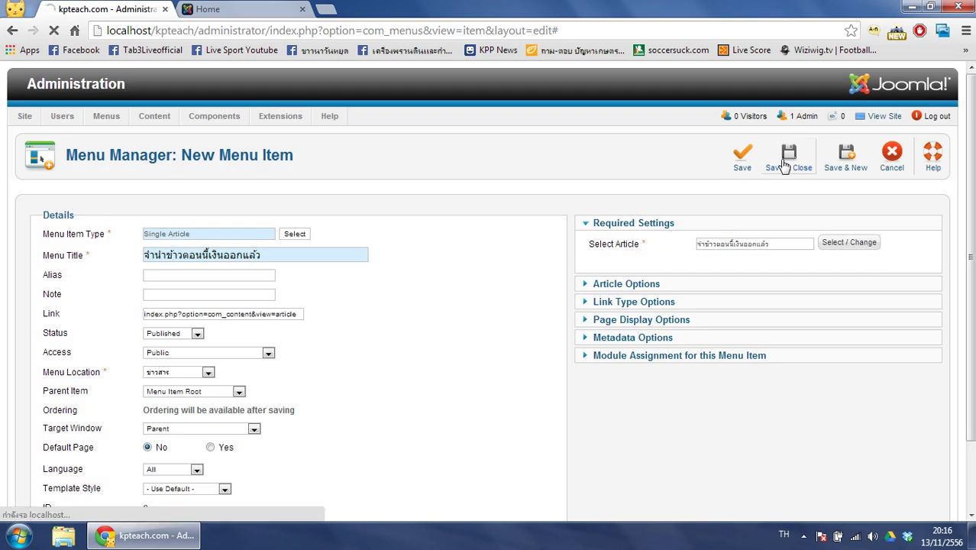
# Step: Start a further menu item in the "ข่าวสาร" menu with the type Single Article
pyautogui.click(611, 163)
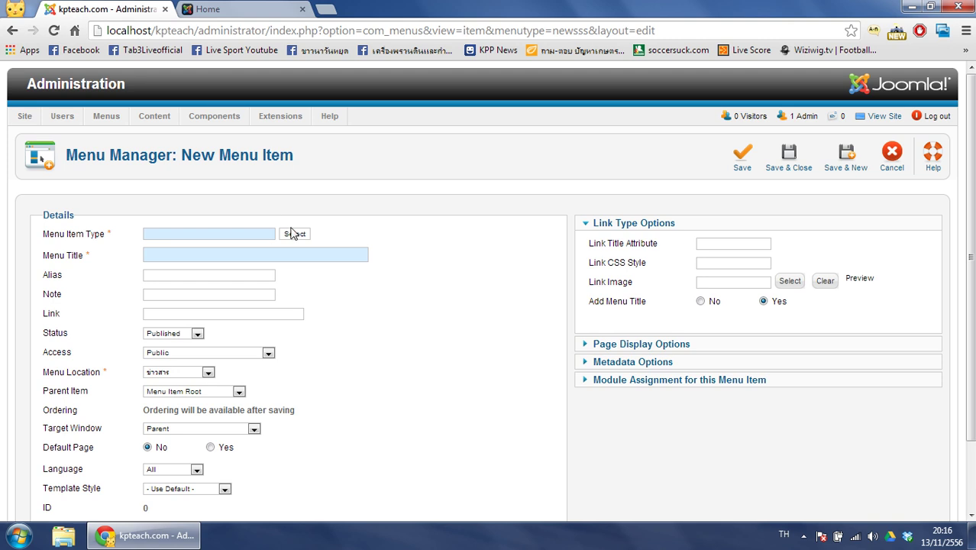
pyautogui.click(292, 233)
pyautogui.click(496, 191)
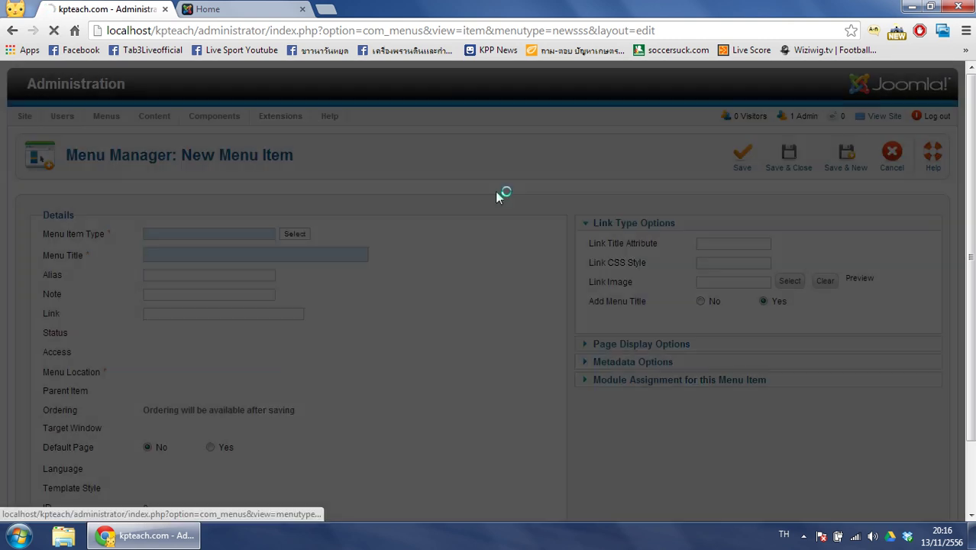
pyautogui.click(224, 255)
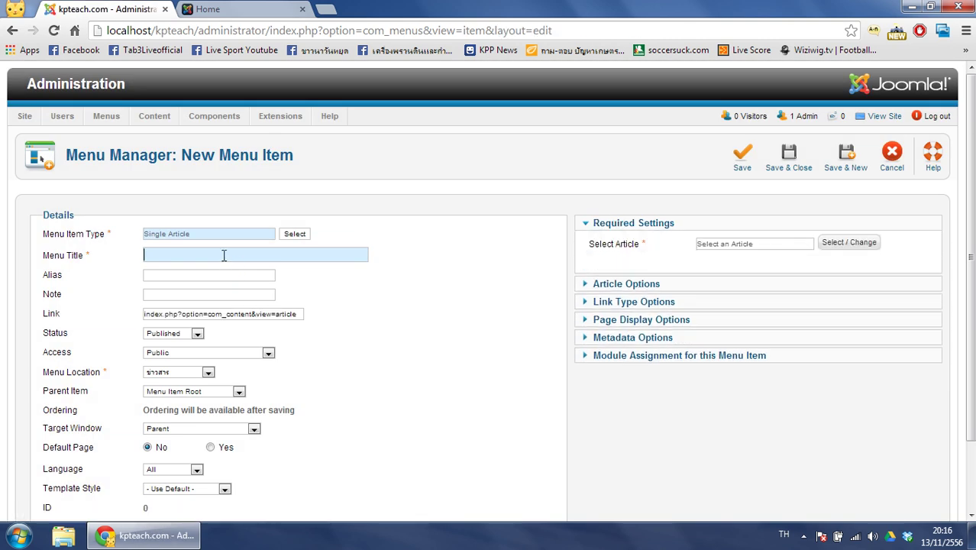
# Step: Check the article title on page 2 of the public home page and enter "โรงเรียนสร้างหลังคากันแดดกันฝน" as the menu item's title
pyautogui.click(247, 7)
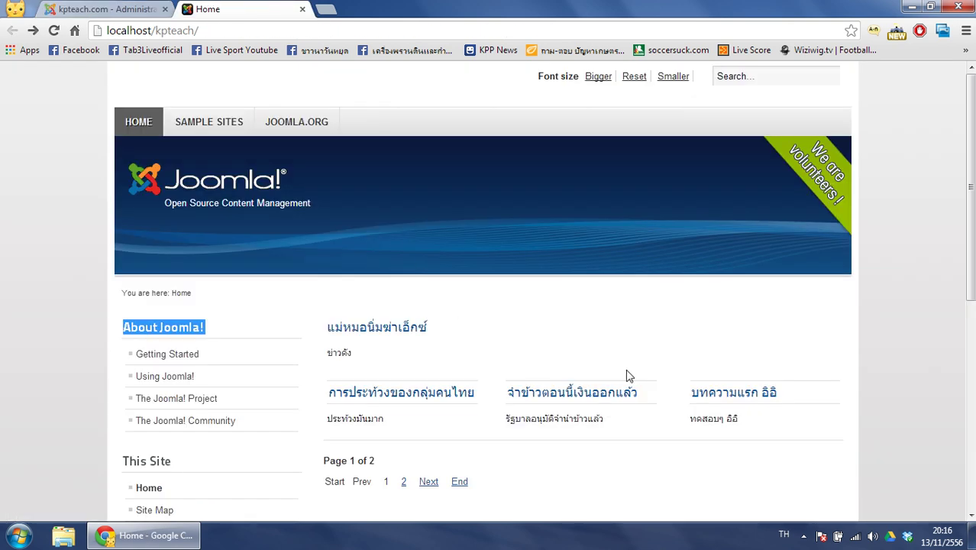
pyautogui.scroll(-1, 690, 449)
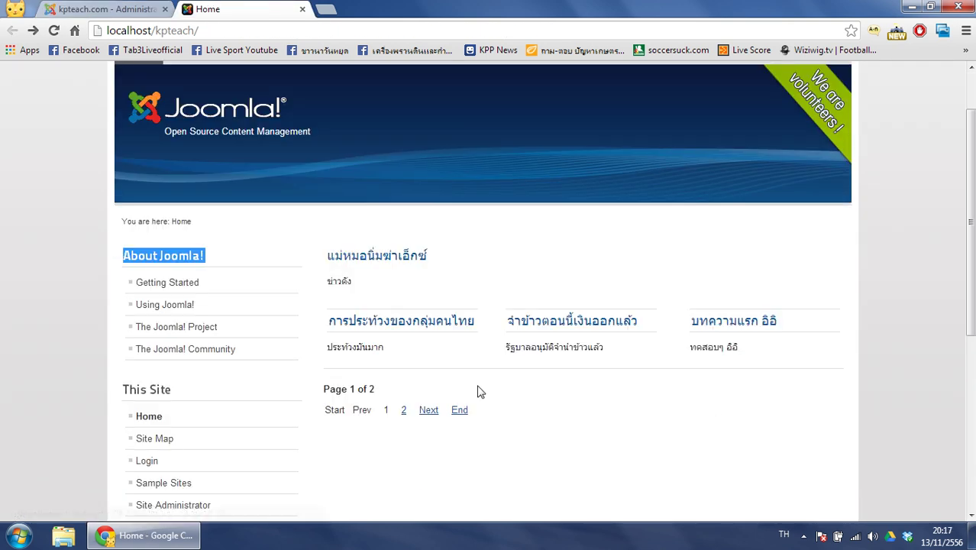
pyautogui.click(406, 410)
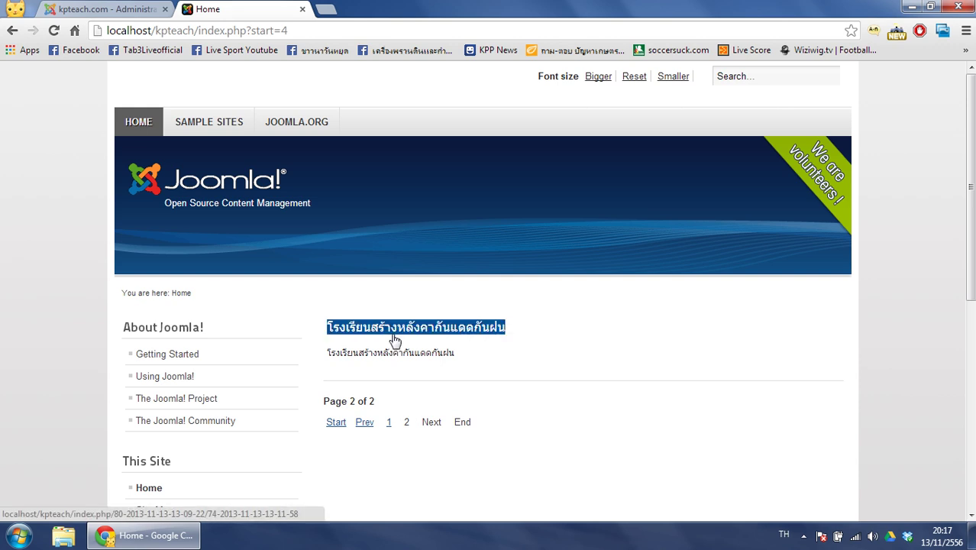
pyautogui.hotkey('ctrl', 'pageup')
pyautogui.write('โรงเ')
pyautogui.click(248, 273)
# Step: Link the menu item to the article "โรงเรียนสร้างหลังคากันแดดกันฝน", and save and close it
pyautogui.click(837, 253)
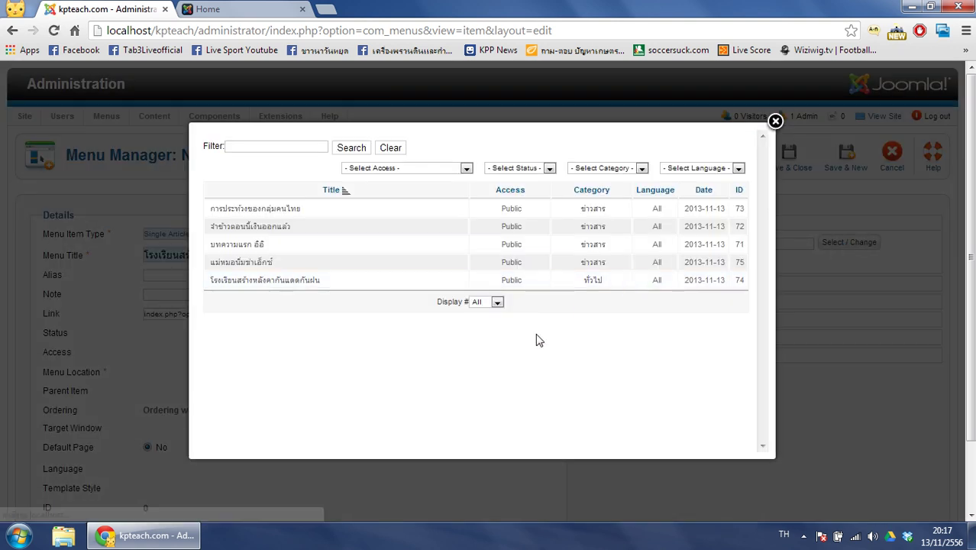
pyautogui.click(263, 283)
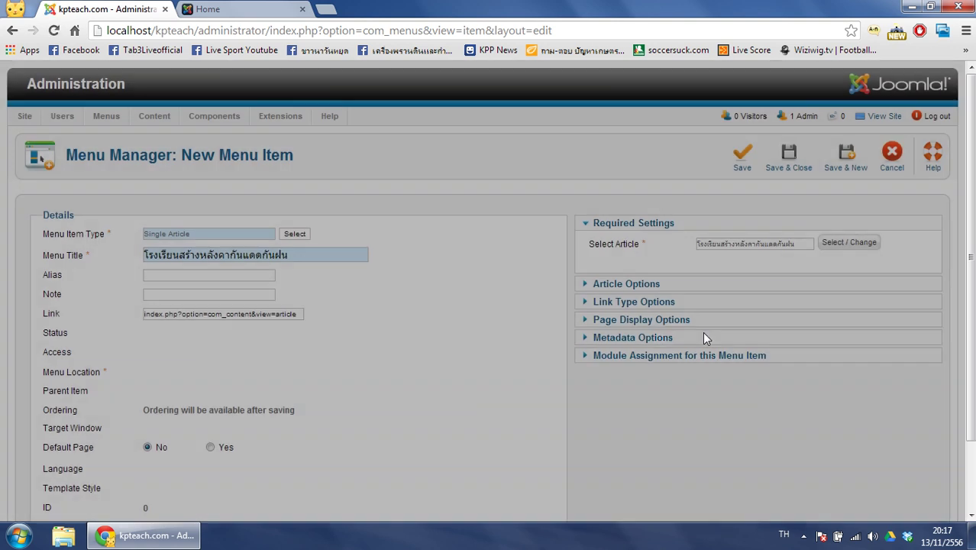
pyautogui.click(785, 160)
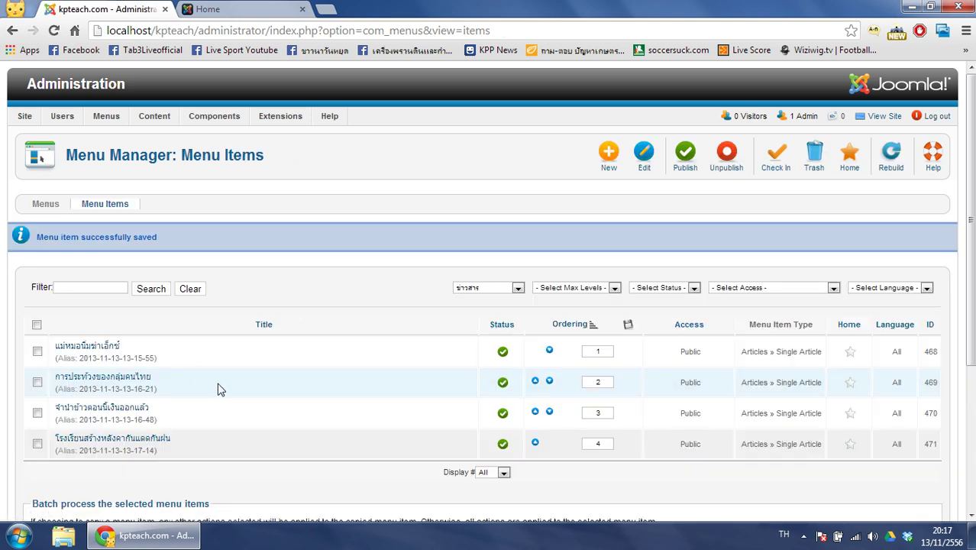
# Step: Compare the "About Joomla!" menu on the public home page with the items of the "ข่าวสาร" menu and review their menu item types
pyautogui.click(248, 9)
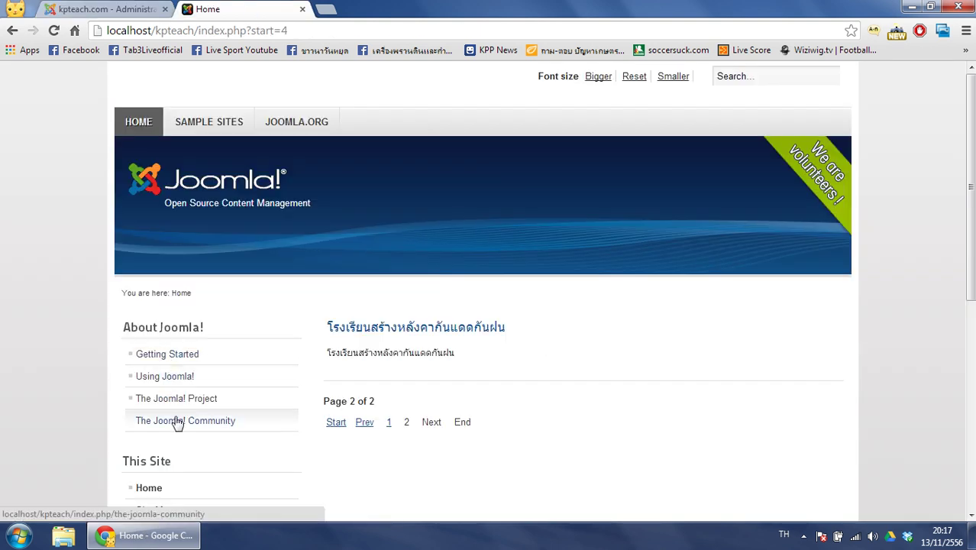
pyautogui.click(107, 9)
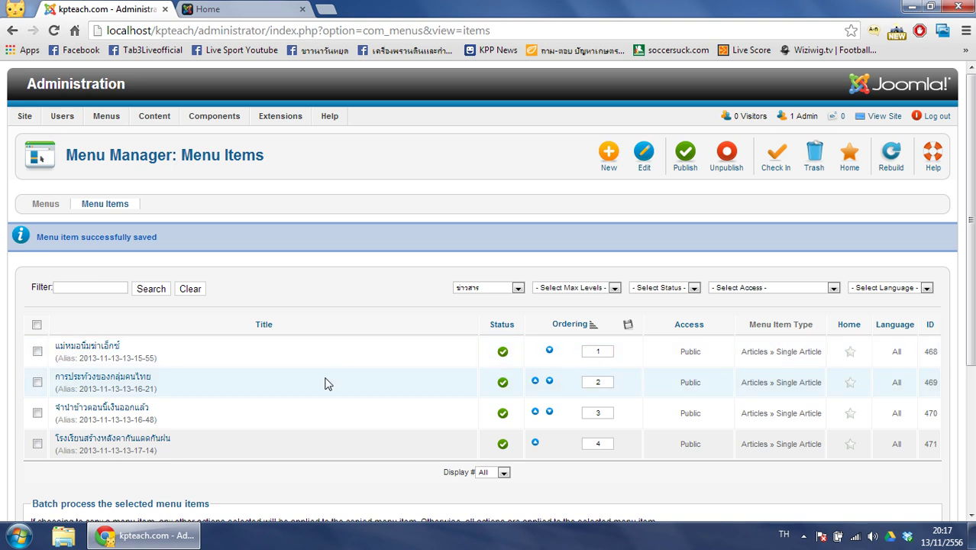
pyautogui.moveTo(776, 351); pyautogui.dragTo(809, 444)
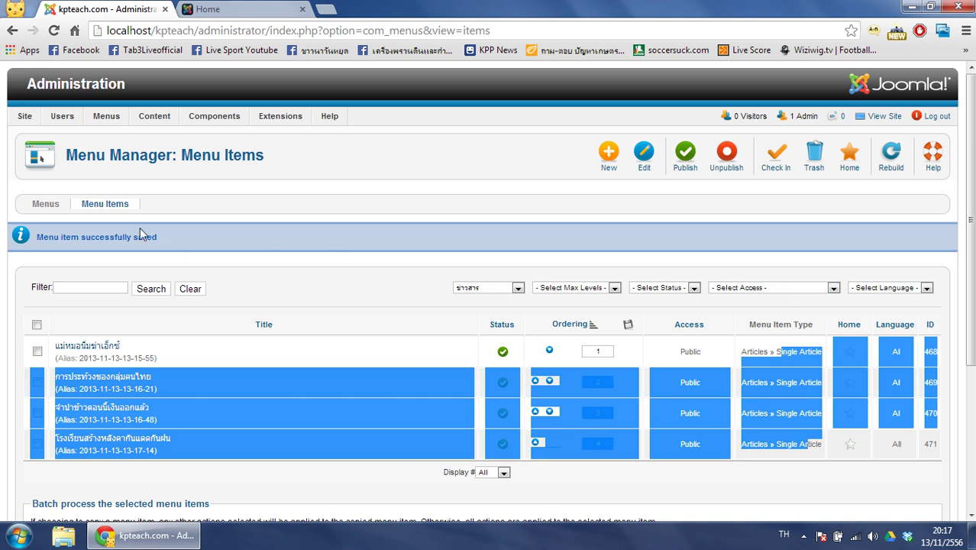
pyautogui.click(122, 237)
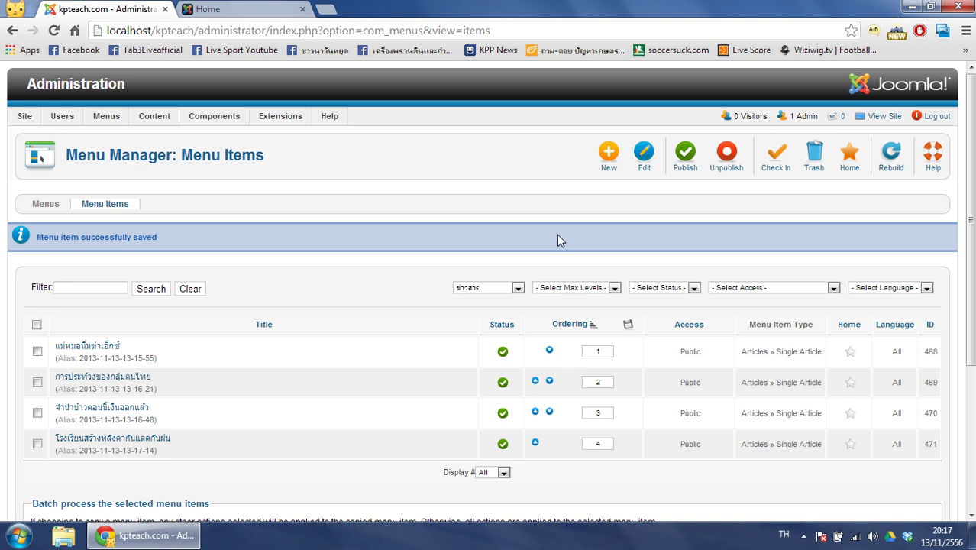
# Step: Start a Category List menu item in the "ข่าวสาร" menu and choose the category "ข่าวสาร" for it
pyautogui.click(608, 162)
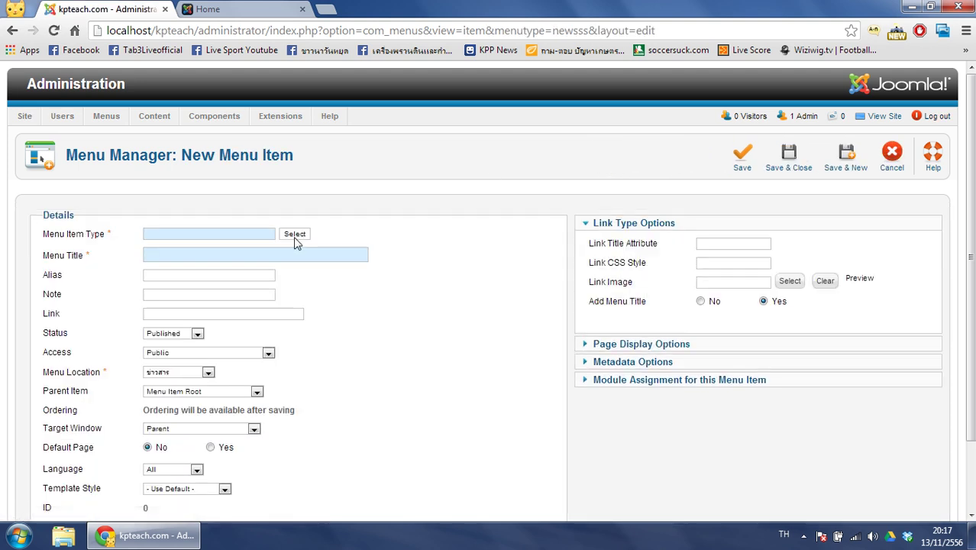
pyautogui.click(295, 234)
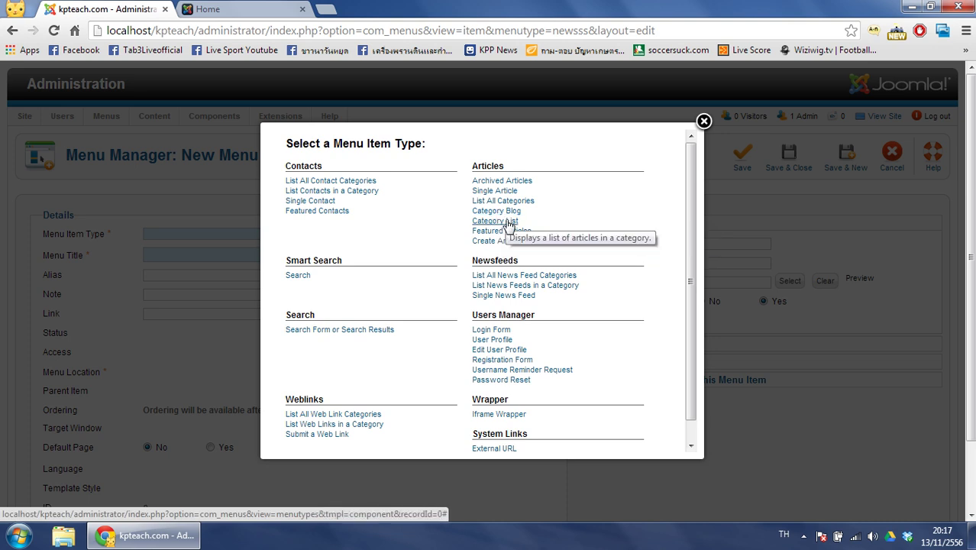
pyautogui.click(508, 222)
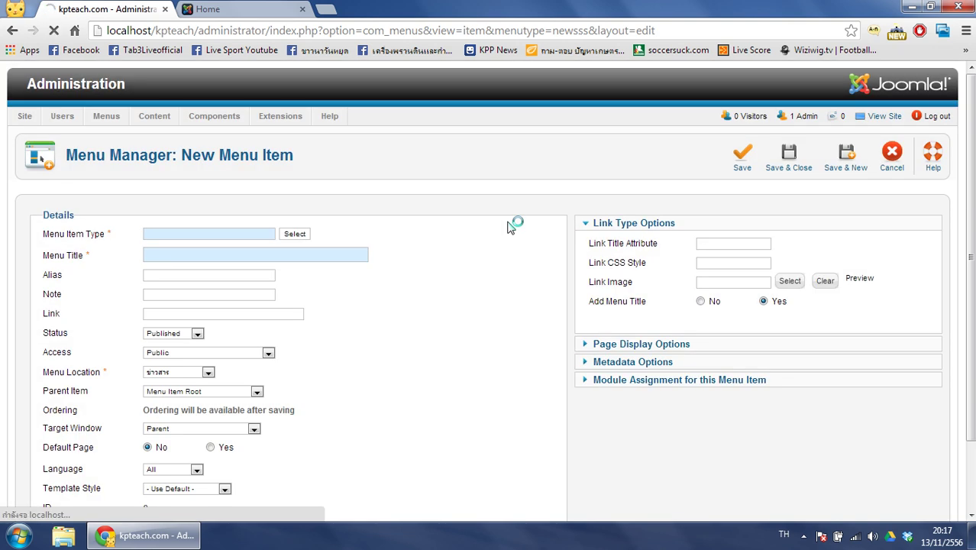
pyautogui.click(283, 256)
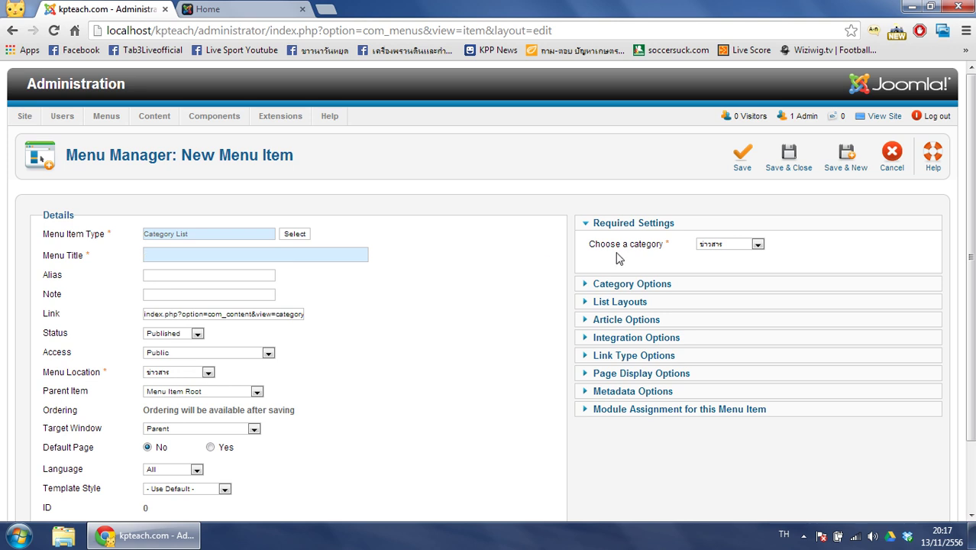
pyautogui.click(758, 244)
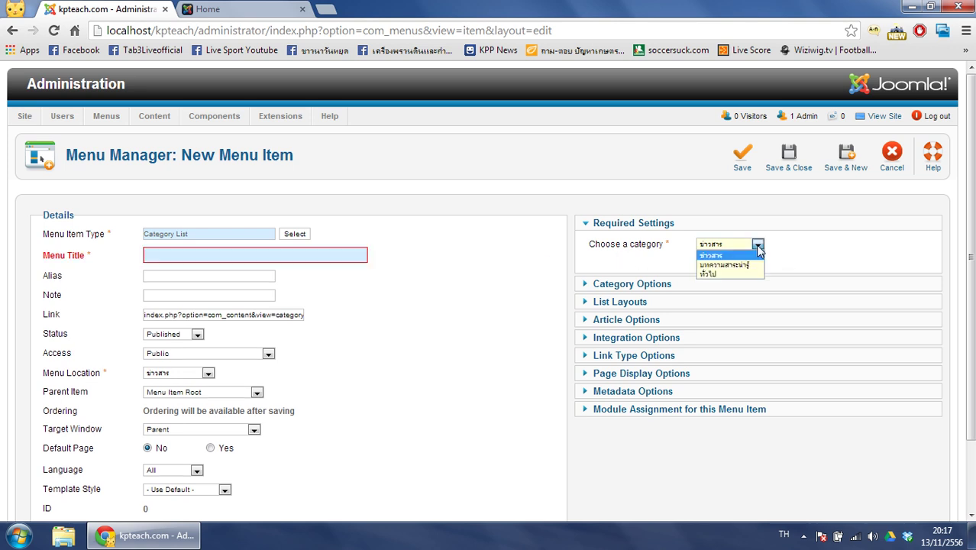
pyautogui.click(727, 256)
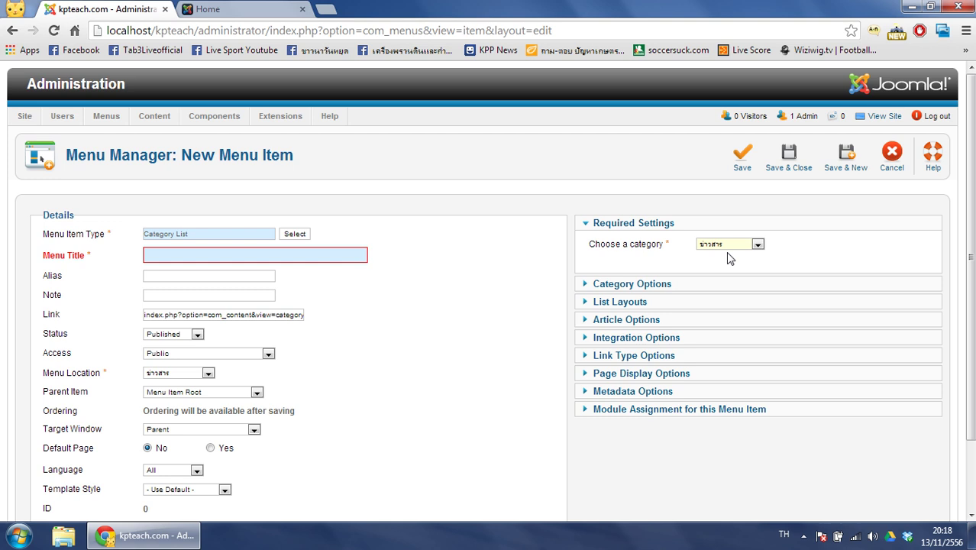
pyautogui.click(600, 286)
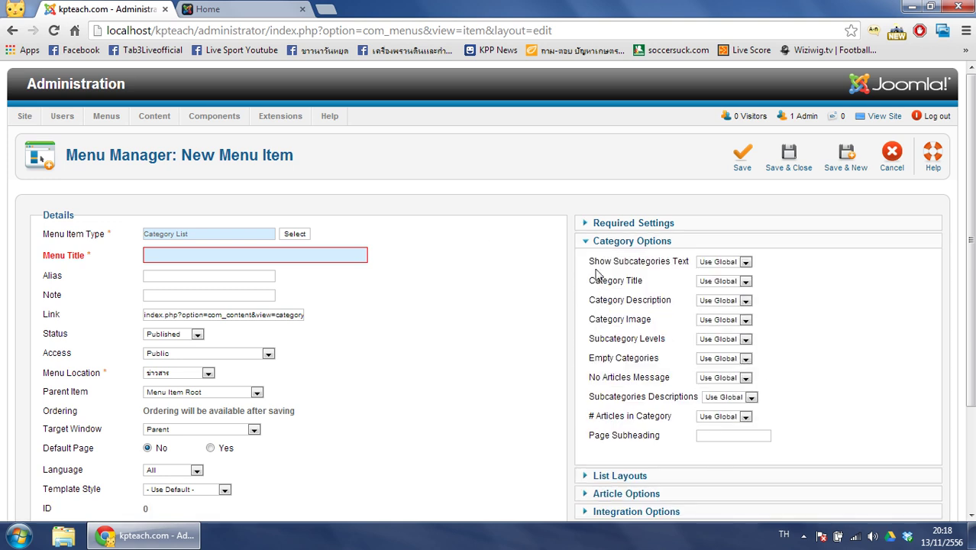
pyautogui.click(604, 243)
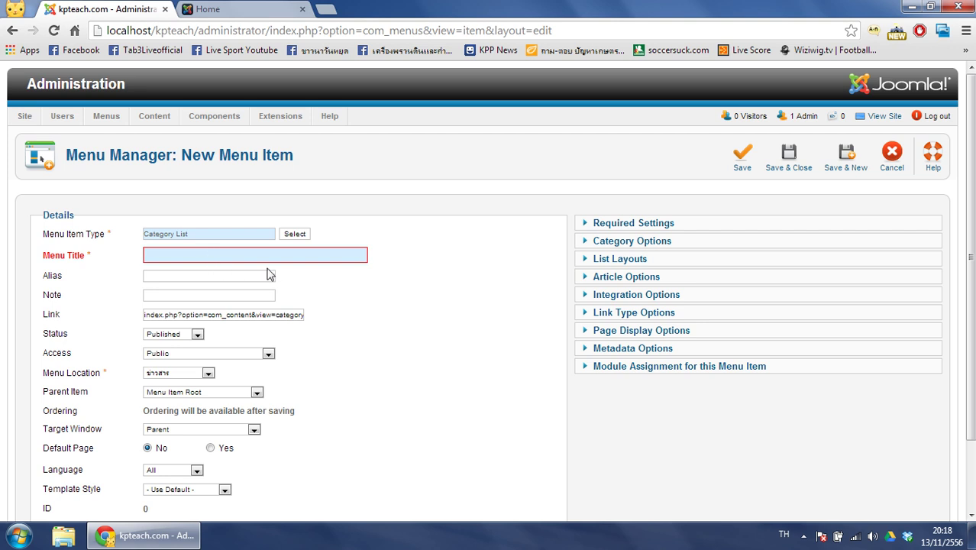
# Step: Title the category list menu item "รวมข่าวสาร", and save and close it
pyautogui.write('ข่าวสาร')
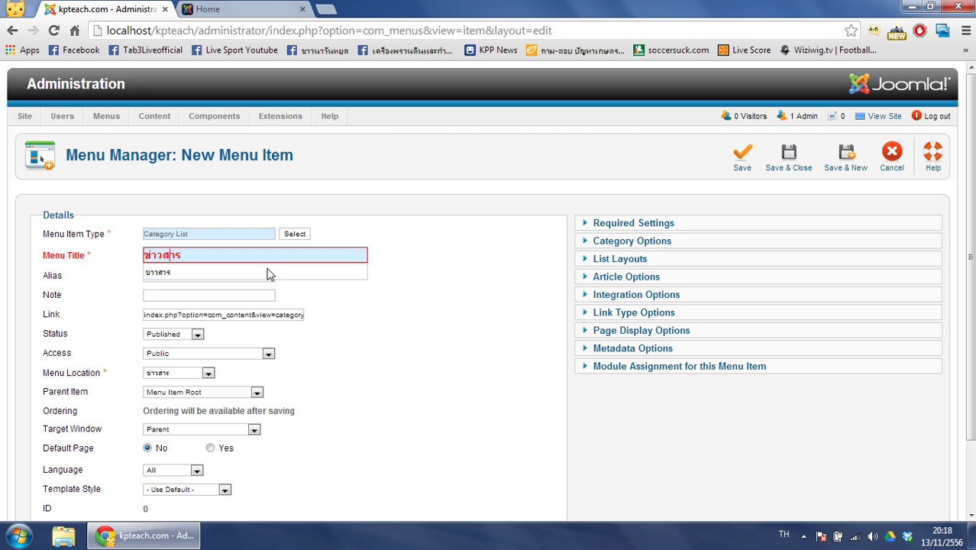
pyautogui.click(267, 275)
pyautogui.press('Home')
pyautogui.write('รวม')
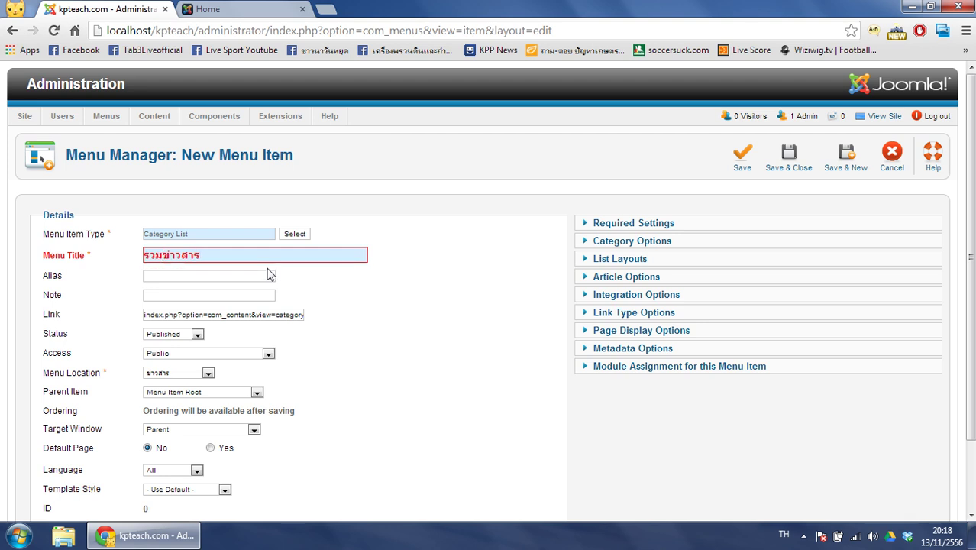
pyautogui.click(787, 157)
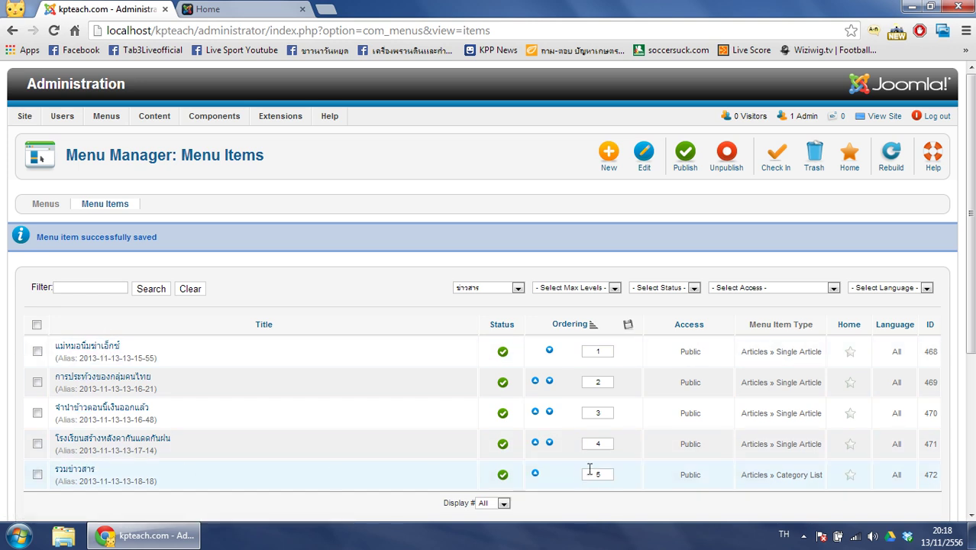
# Step: Try to set the ordering number of the "รวมข่าวสาร" menu item to 1
pyautogui.moveTo(607, 476); pyautogui.dragTo(578, 481)
pyautogui.write('1')
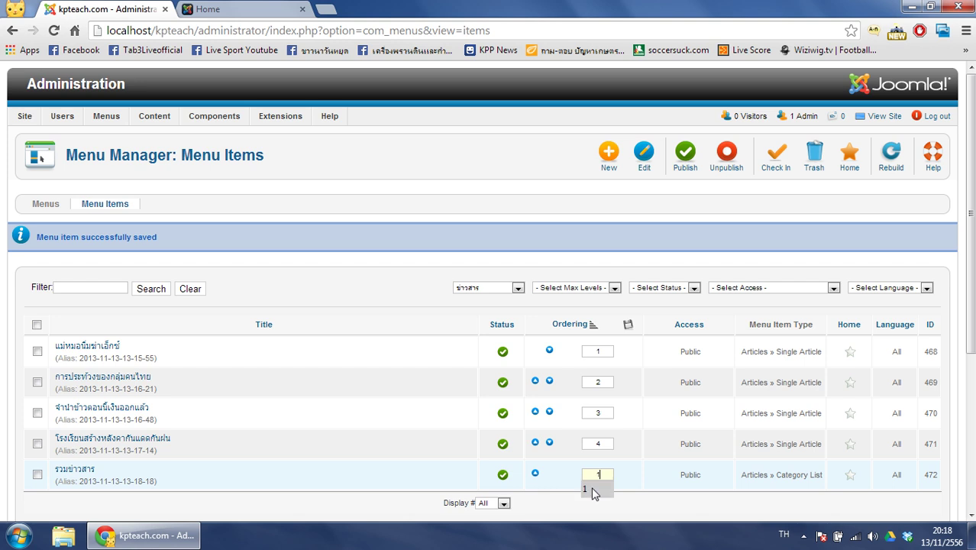
pyautogui.press('Return')
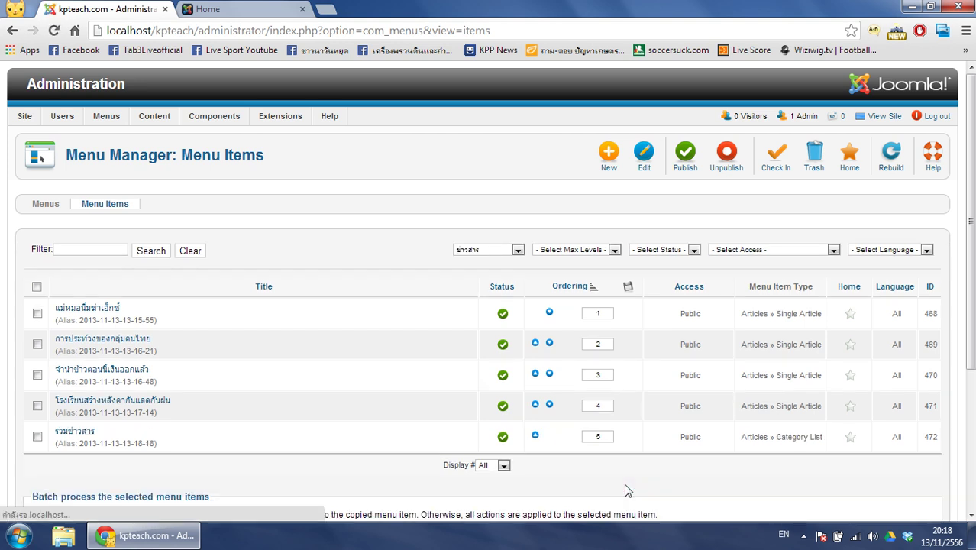
# Step: Move the "รวมข่าวสาร" menu item up one place at a time to the first position in the menu
pyautogui.click(535, 436)
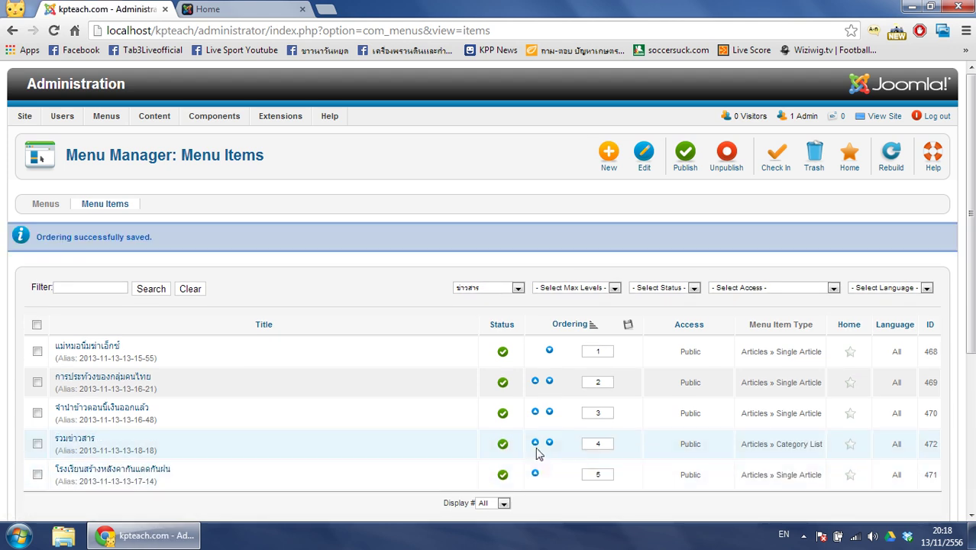
pyautogui.click(536, 444)
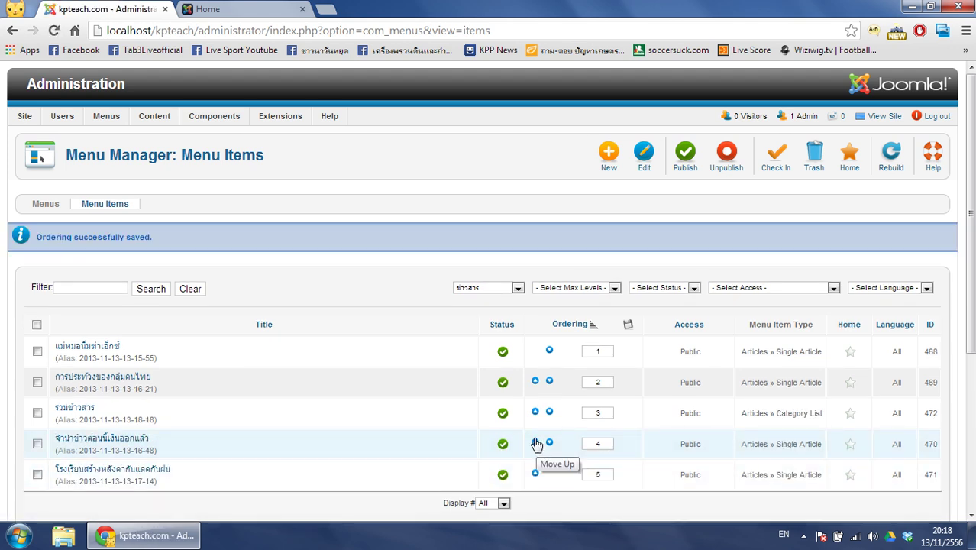
pyautogui.click(535, 413)
pyautogui.click(535, 381)
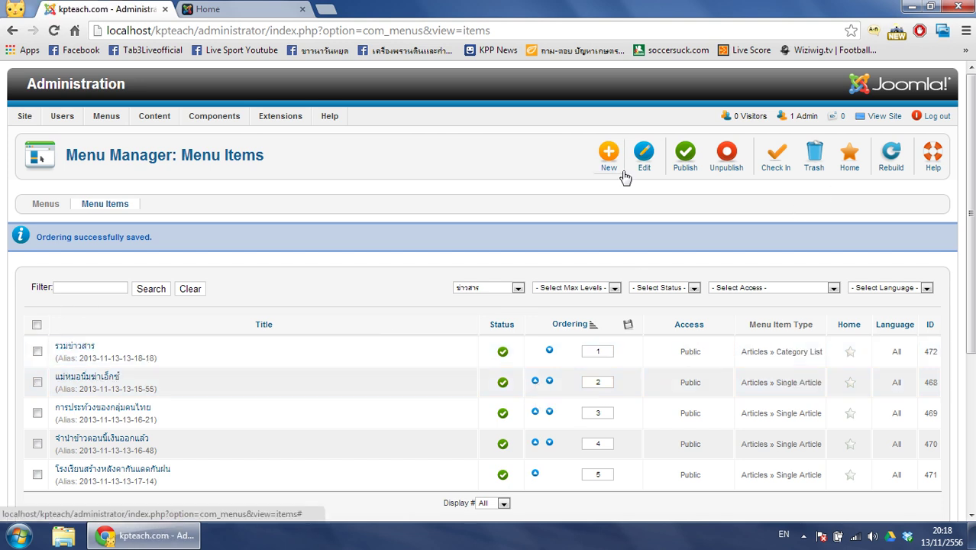
# Step: Reload the public home page, check its side column for the "ข่าวสาร" menu, and return to the administration page
pyautogui.click(248, 8)
pyautogui.click(54, 30)
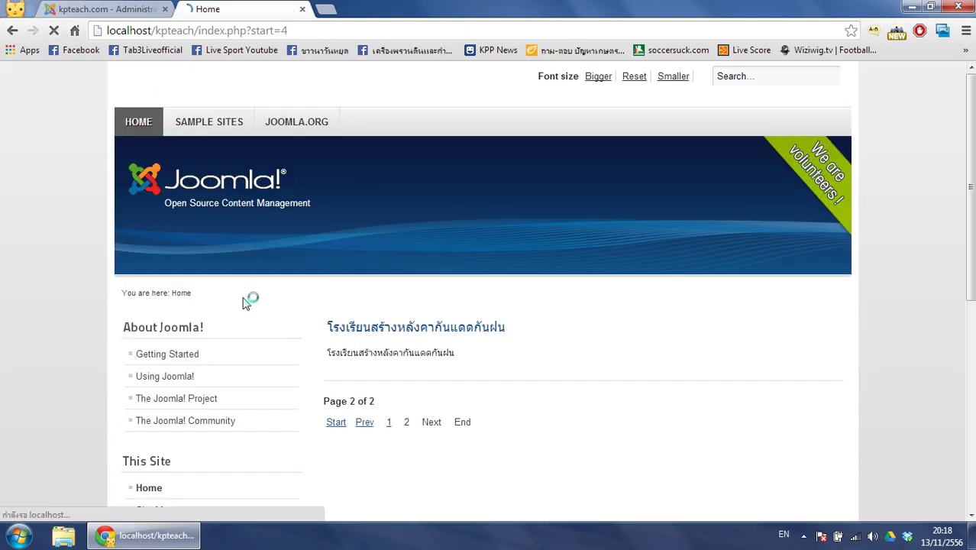
pyautogui.scroll(-3, 383, 344)
pyautogui.scroll(3, 385, 362)
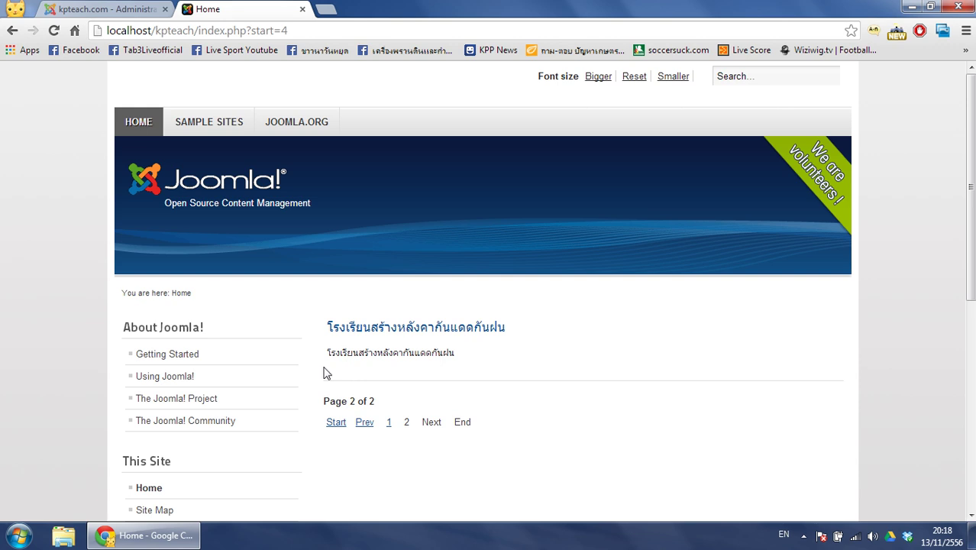
pyautogui.hotkey('ctrl', 'Tab')
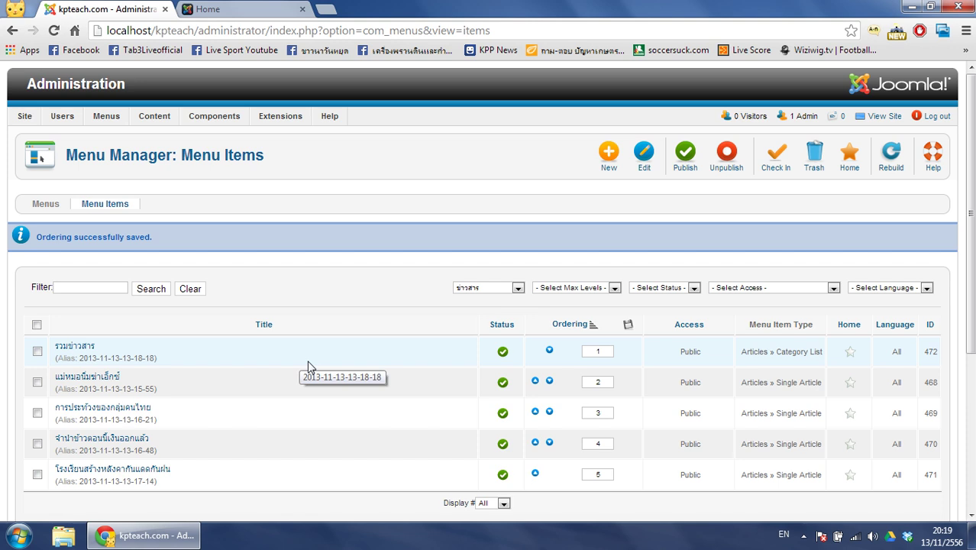
# Step: Start a new site module of the type Menu in the Module Manager
pyautogui.moveTo(275, 117)
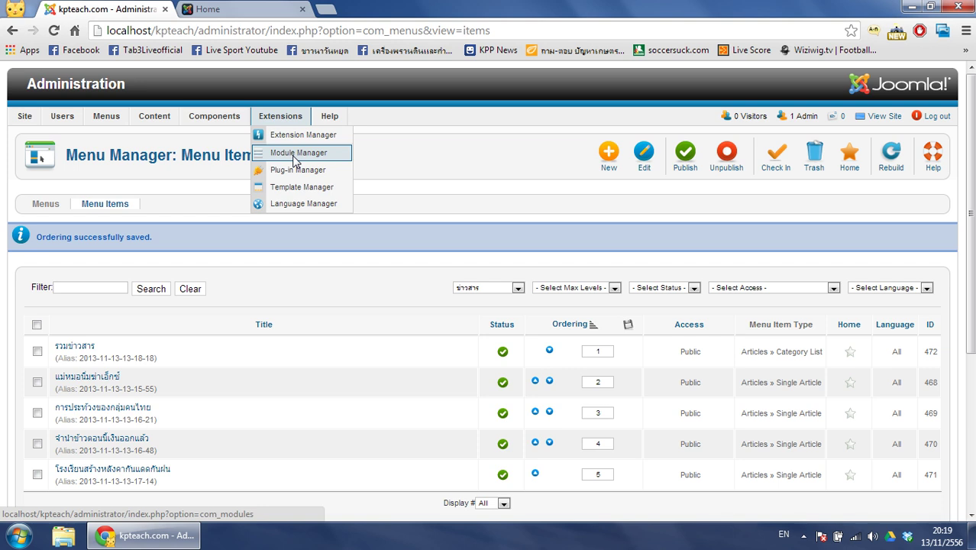
pyautogui.click(295, 153)
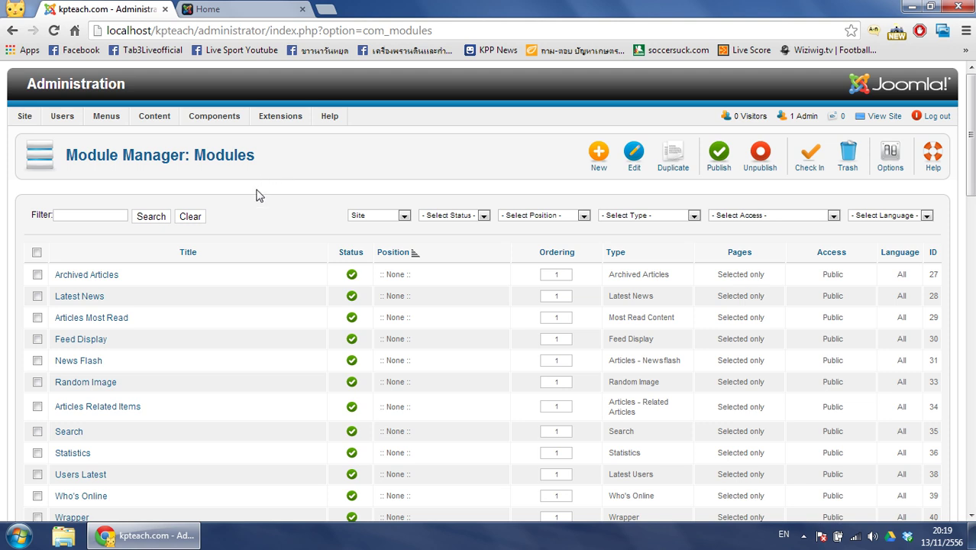
pyautogui.click(599, 155)
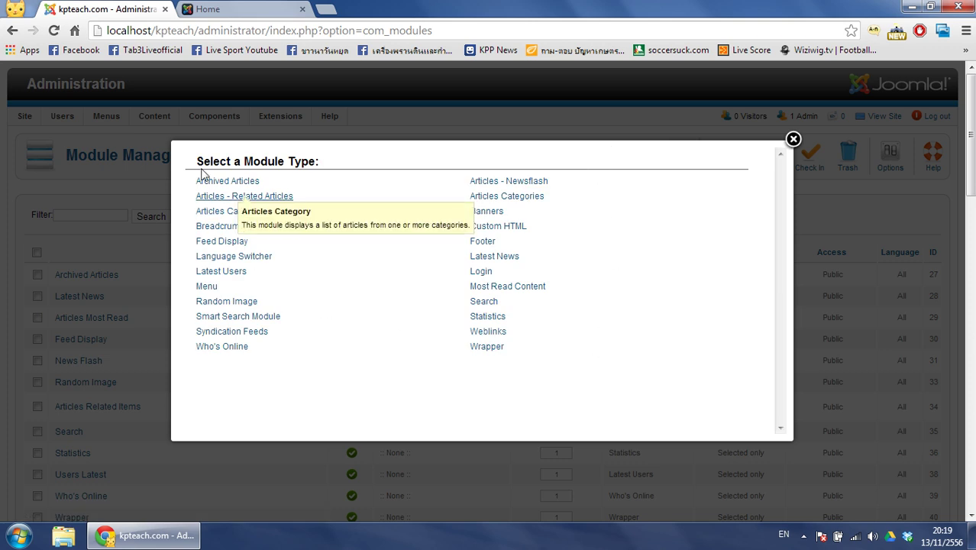
pyautogui.moveTo(197, 161); pyautogui.dragTo(252, 173)
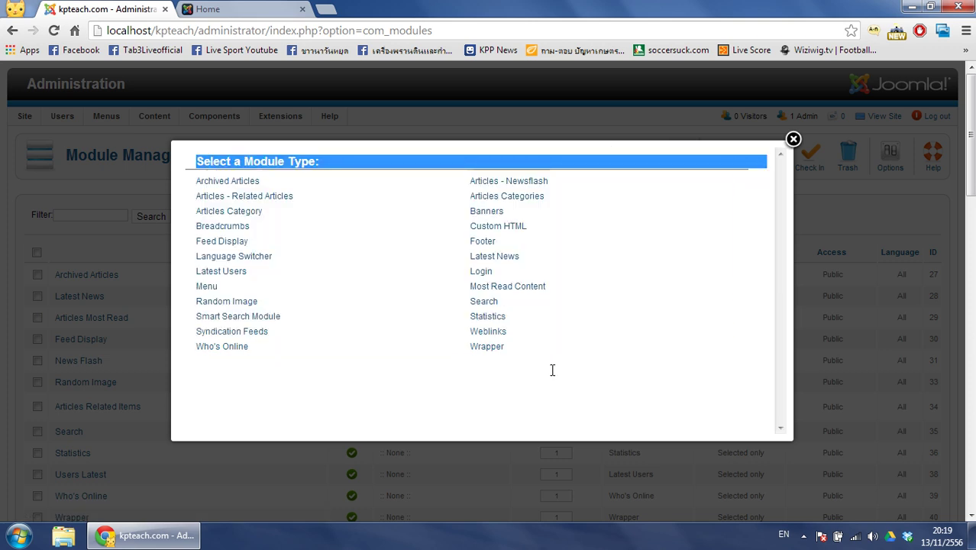
pyautogui.click(494, 410)
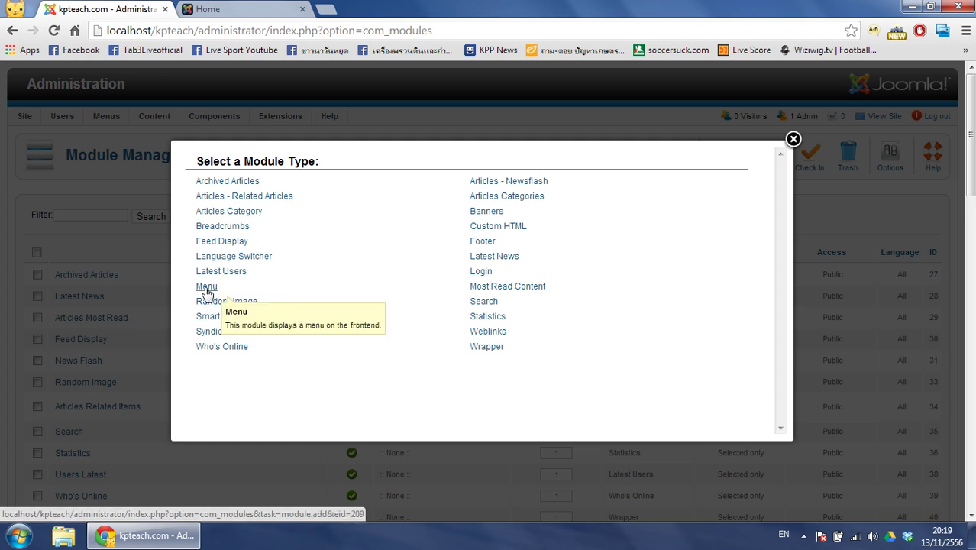
pyautogui.click(207, 290)
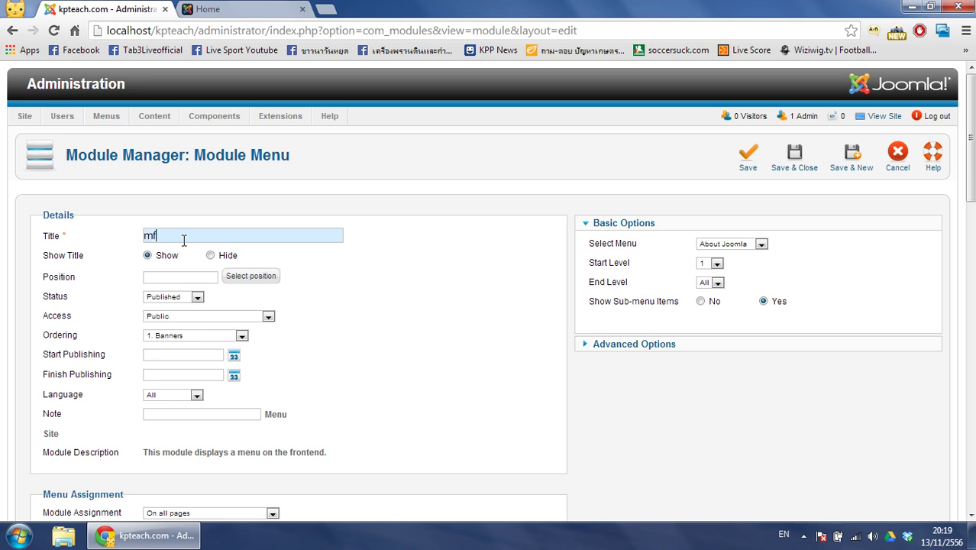
# Step: Title the menu module "ทดสอบการสร้างเมนู" and assign it to position-7, the left top position of the beez_20 template
pyautogui.press('`')
pyautogui.write('ทดสอบการสร้างเมนู')
pyautogui.click(253, 280)
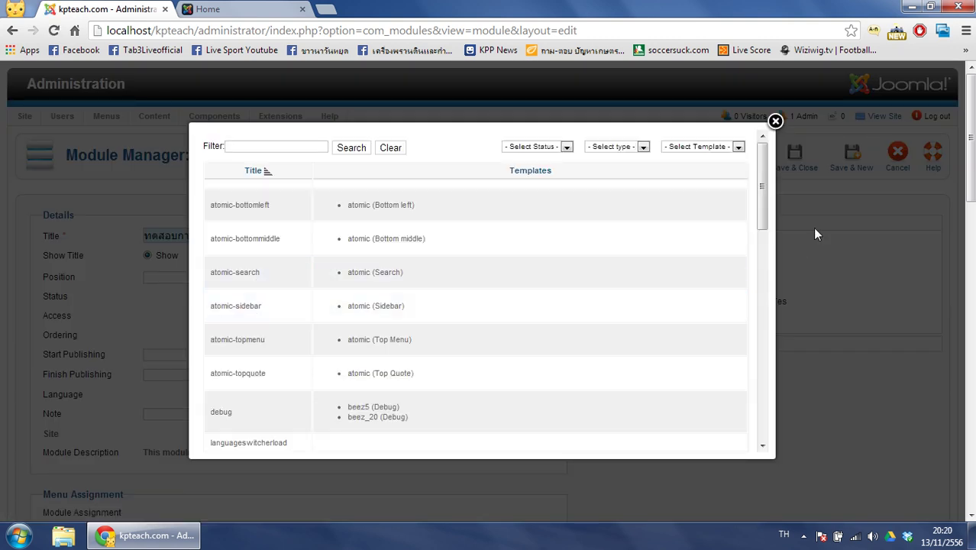
pyautogui.moveTo(761, 200); pyautogui.dragTo(761, 390)
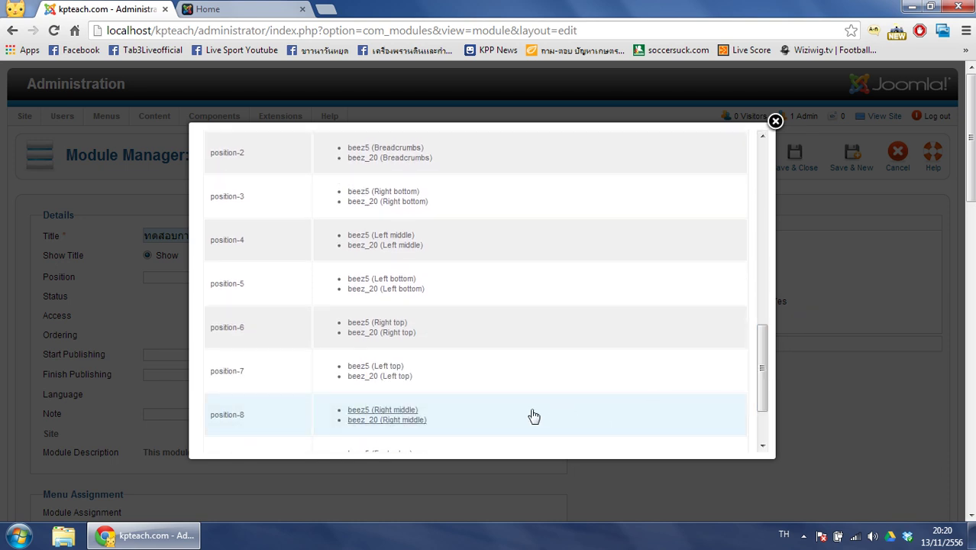
pyautogui.click(385, 377)
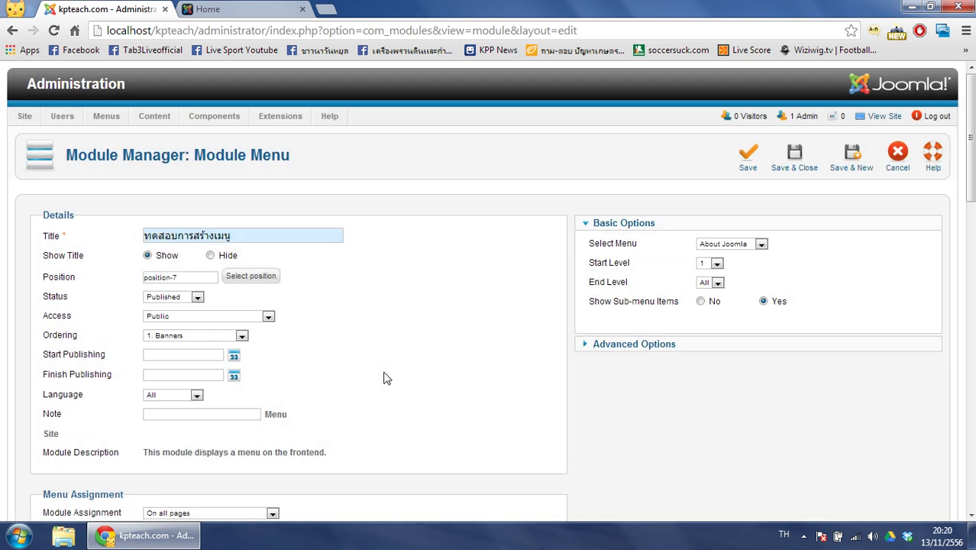
# Step: Examine the area with the side menus on the public home page, and return to the module's settings
pyautogui.click(210, 9)
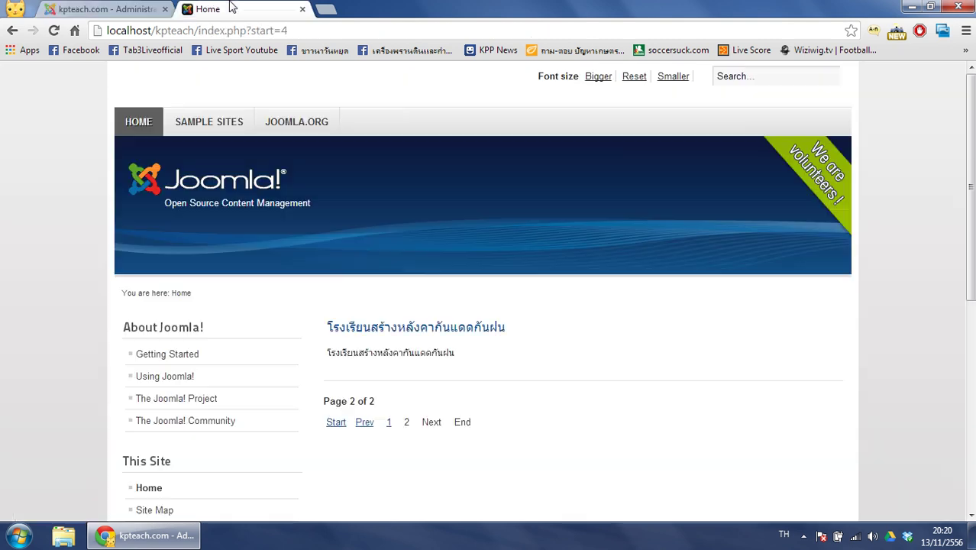
pyautogui.scroll(-2, 196, 307)
pyautogui.moveTo(112, 158); pyautogui.dragTo(251, 505)
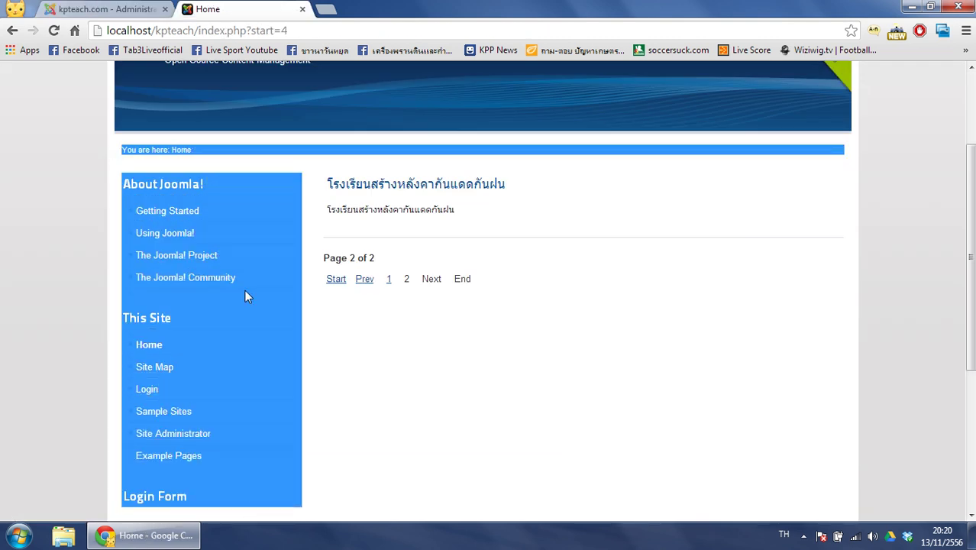
pyautogui.click(106, 9)
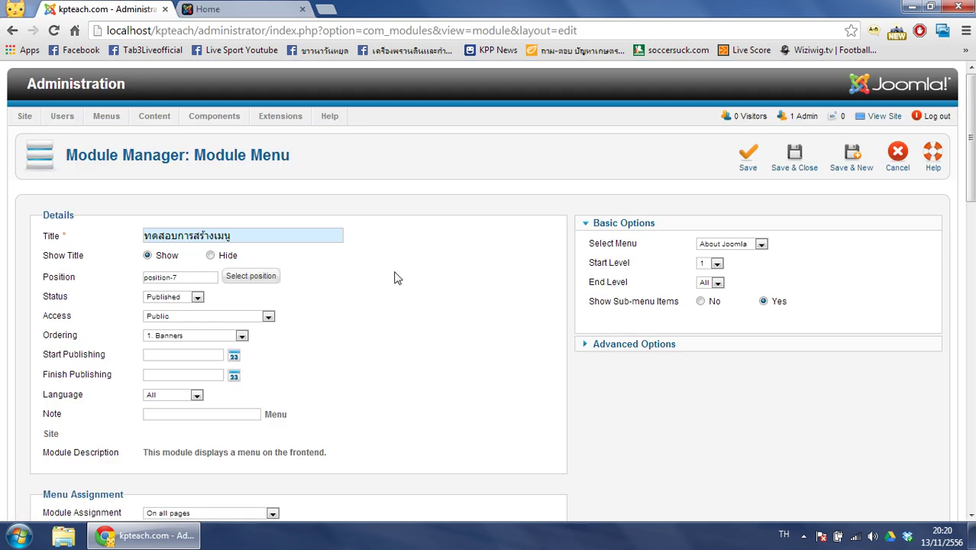
# Step: Set the module to display the "ข่าวสาร" menu, save and close it, and reload the public home page
pyautogui.click(733, 244)
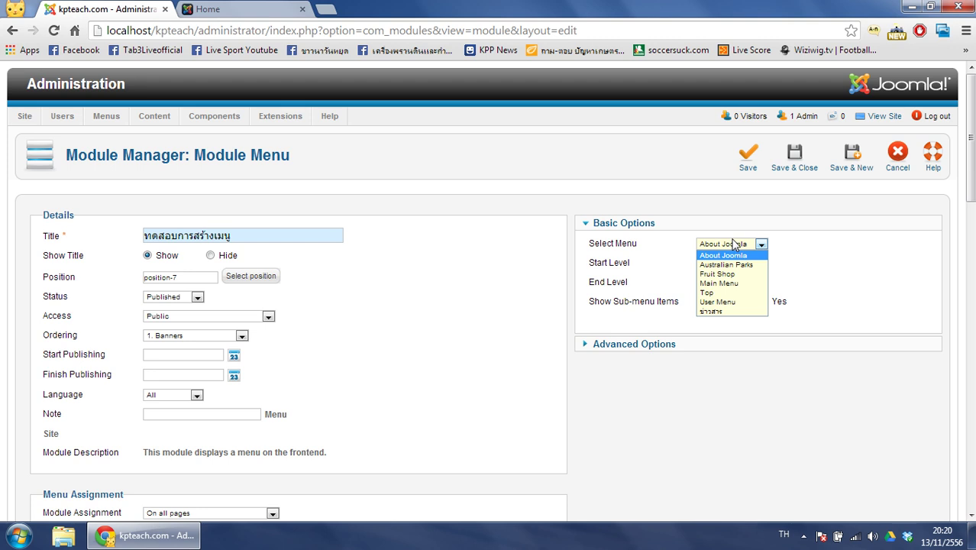
pyautogui.click(722, 312)
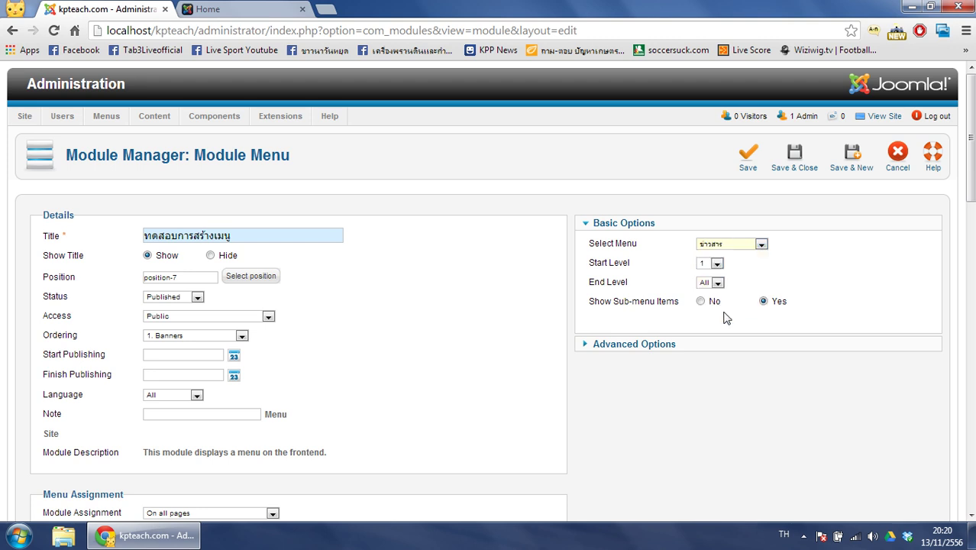
pyautogui.click(790, 170)
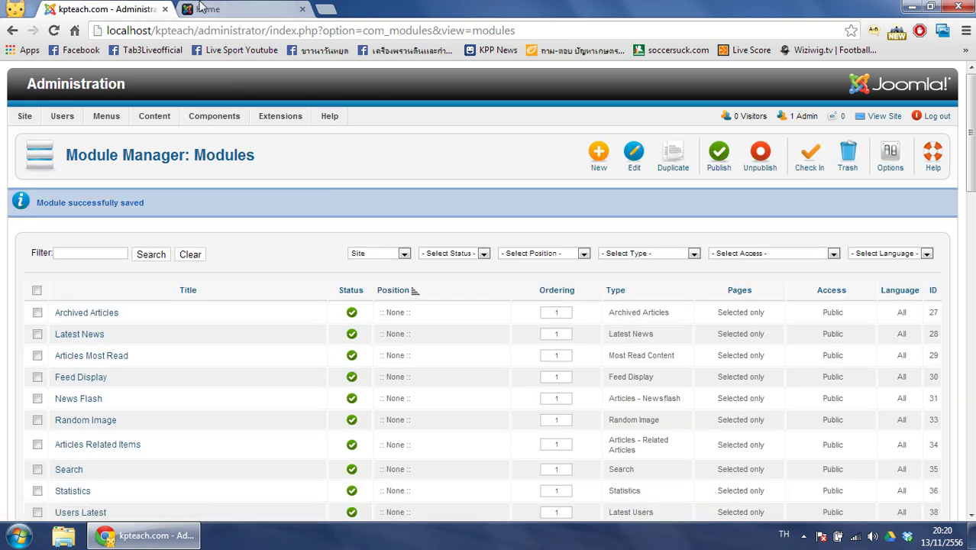
pyautogui.click(222, 9)
pyautogui.press('F5')
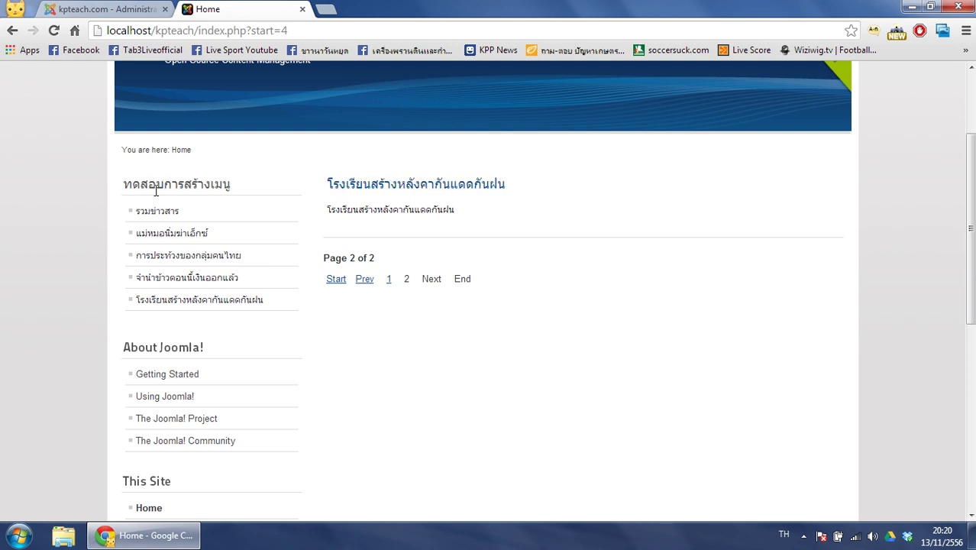
# Step: Open the "รวมข่าวสาร" and "แม่หมอนิ่มฆ่าเอ็กซ์" items of the new side menu on the public site and check the article's text
pyautogui.click(156, 216)
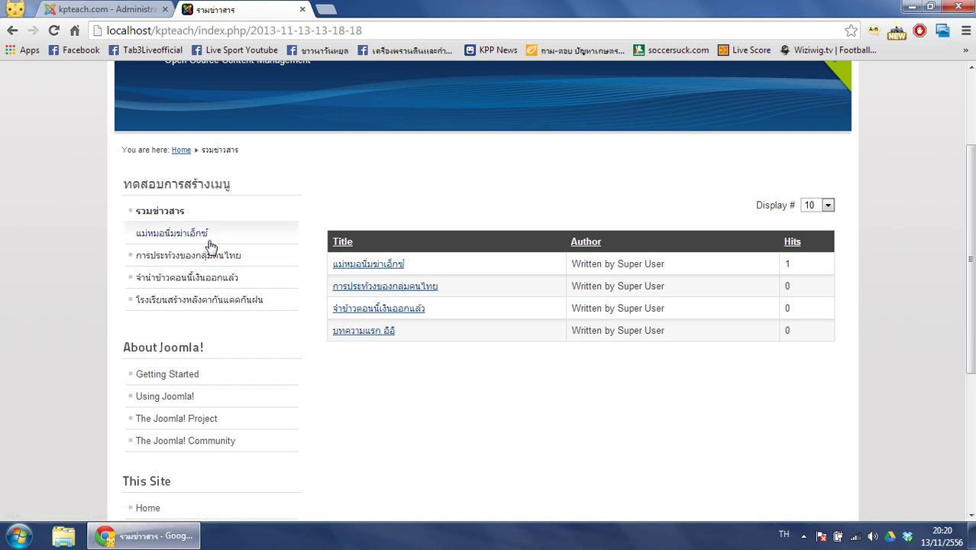
pyautogui.click(174, 234)
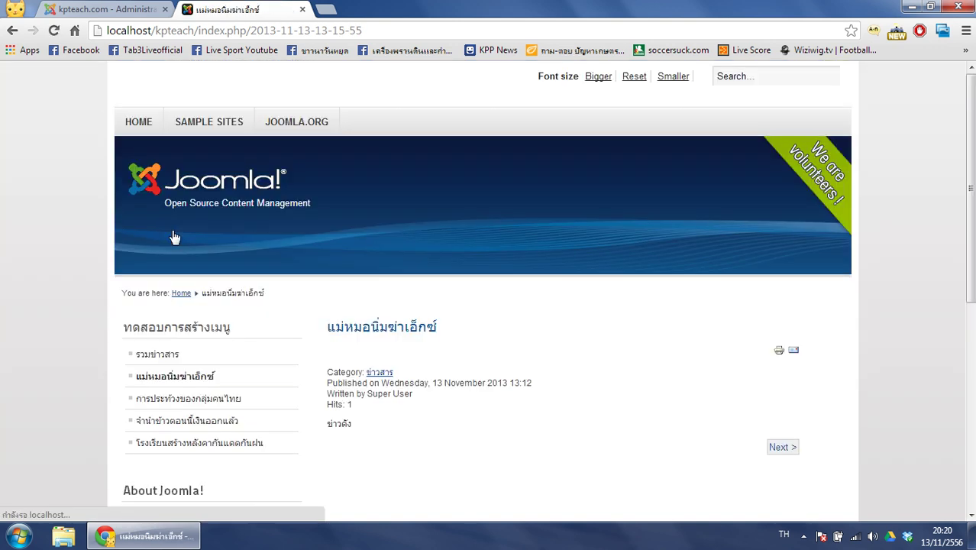
pyautogui.tripleClick(373, 336)
pyautogui.click(407, 382)
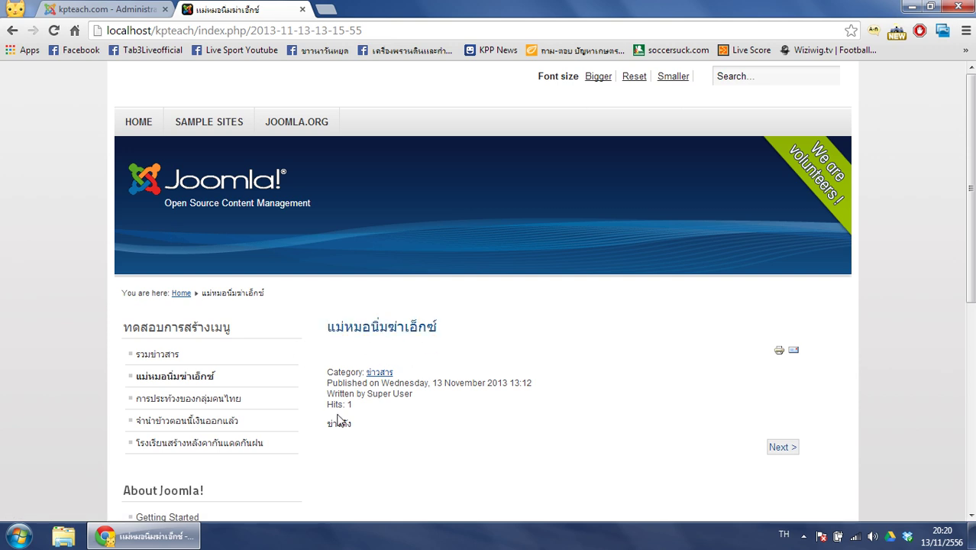
pyautogui.moveTo(326, 432); pyautogui.dragTo(392, 425)
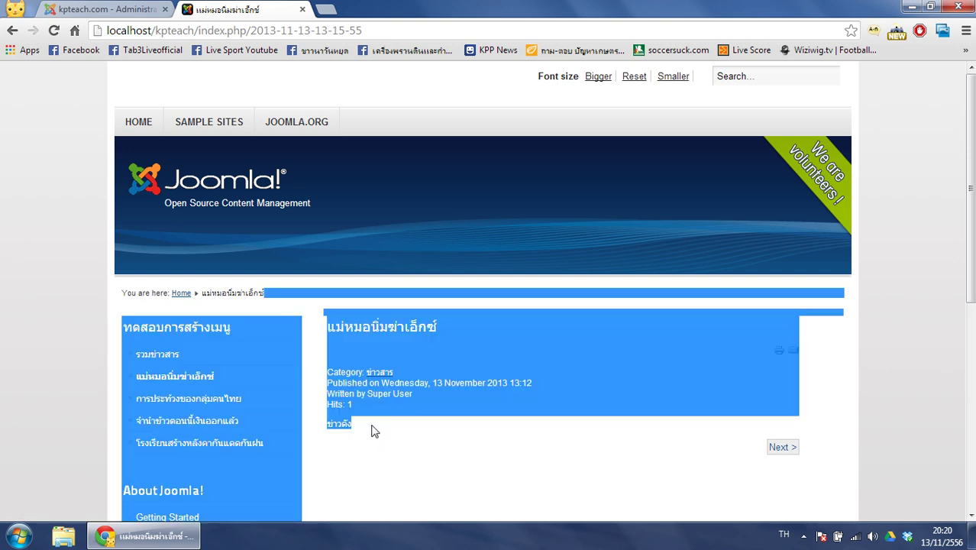
pyautogui.click(374, 432)
# Step: Check the pages behind the menu's other three single-article items, and return to the "รวมข่าวสาร" list page
pyautogui.click(202, 399)
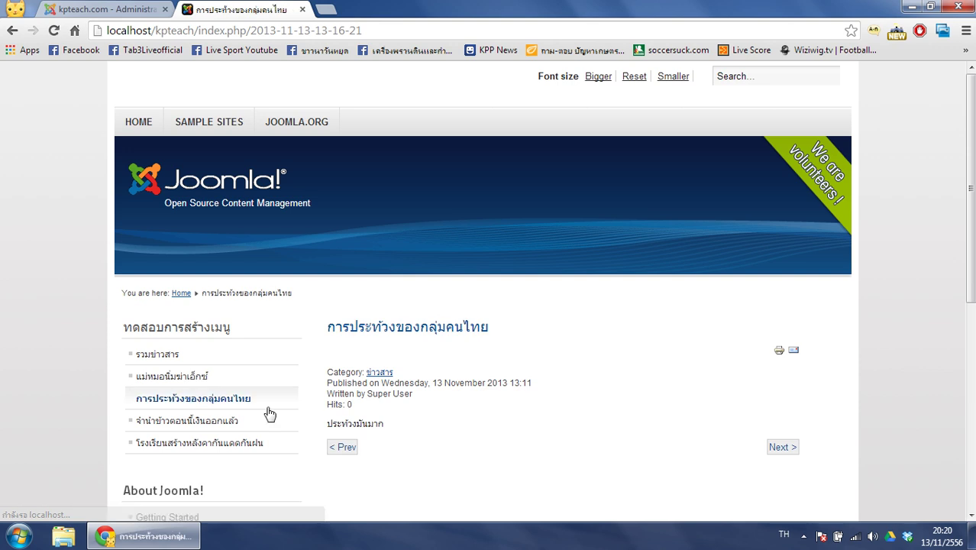
pyautogui.tripleClick(345, 423)
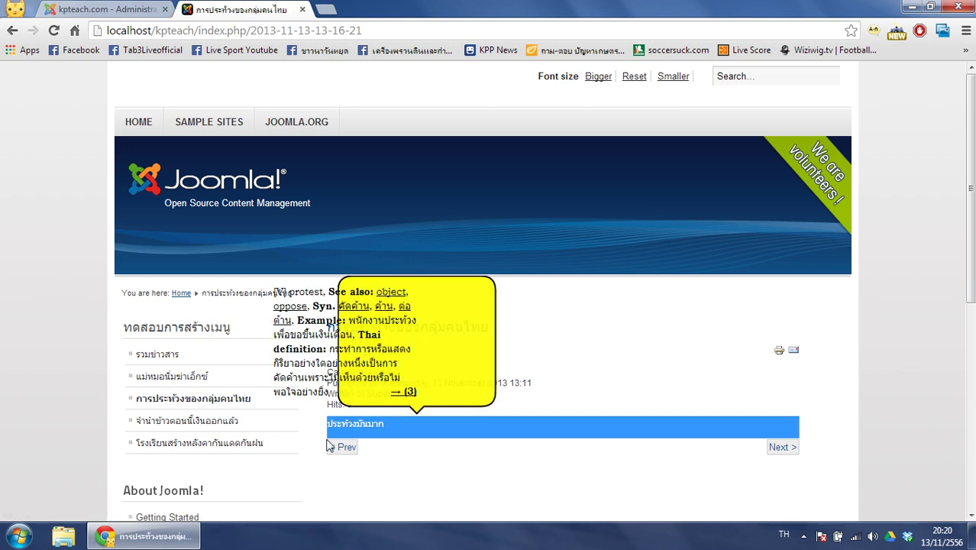
pyautogui.click(214, 422)
pyautogui.tripleClick(351, 423)
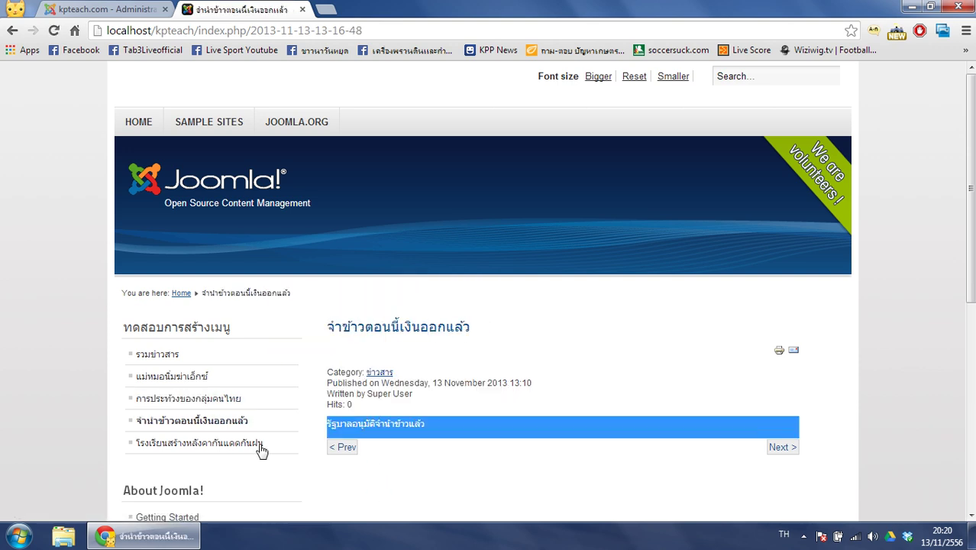
pyautogui.click(206, 443)
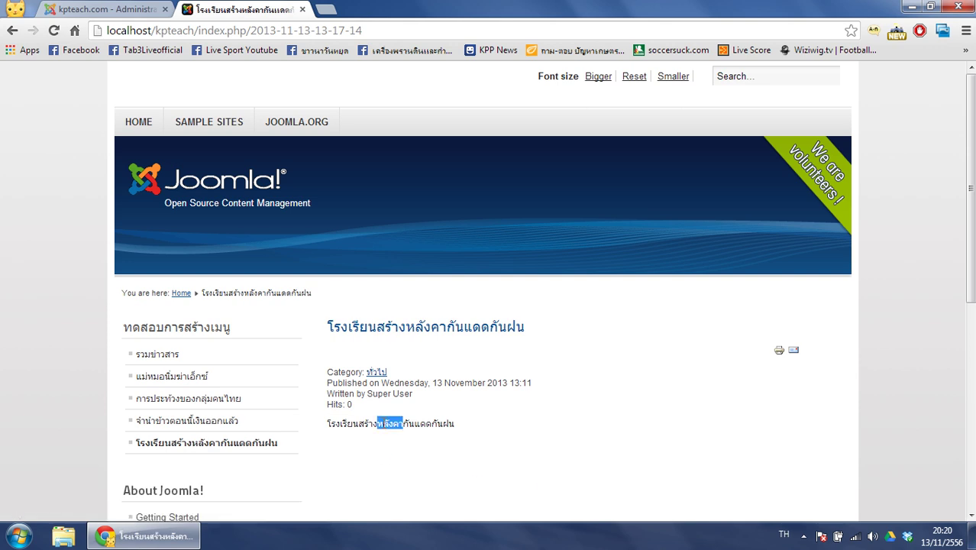
pyautogui.tripleClick(383, 423)
pyautogui.click(442, 420)
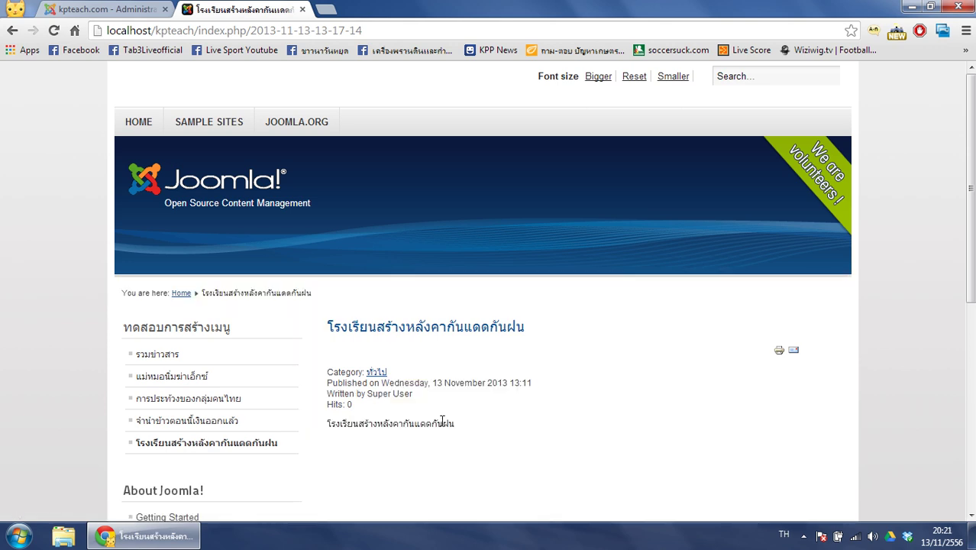
pyautogui.click(158, 357)
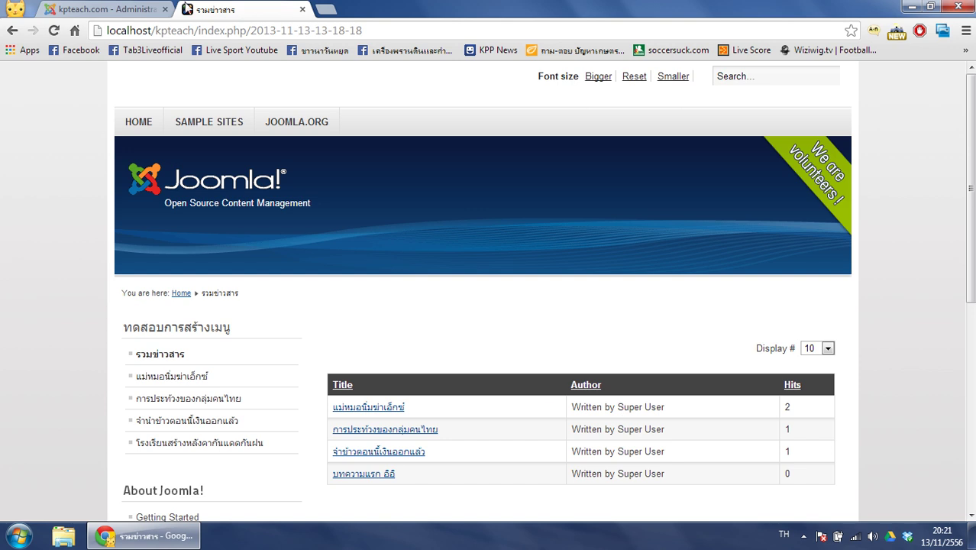
# Step: Return to the site administration and view the article categories in the Category Manager
pyautogui.click(131, 9)
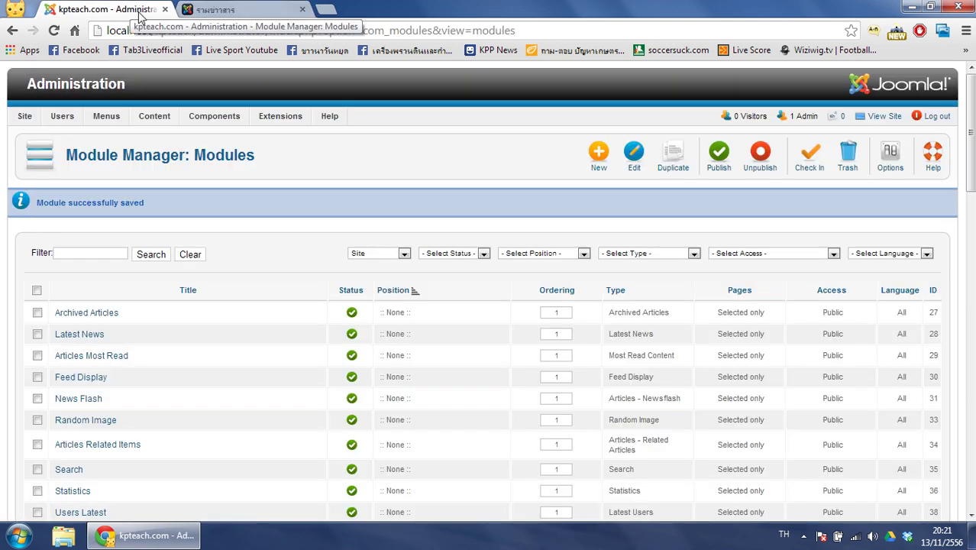
pyautogui.moveTo(130, 120)
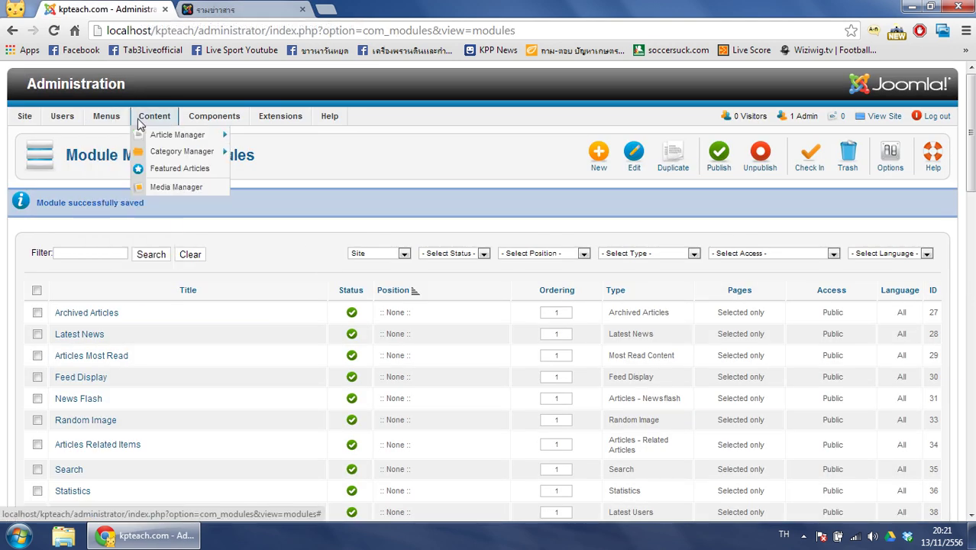
pyautogui.moveTo(180, 152)
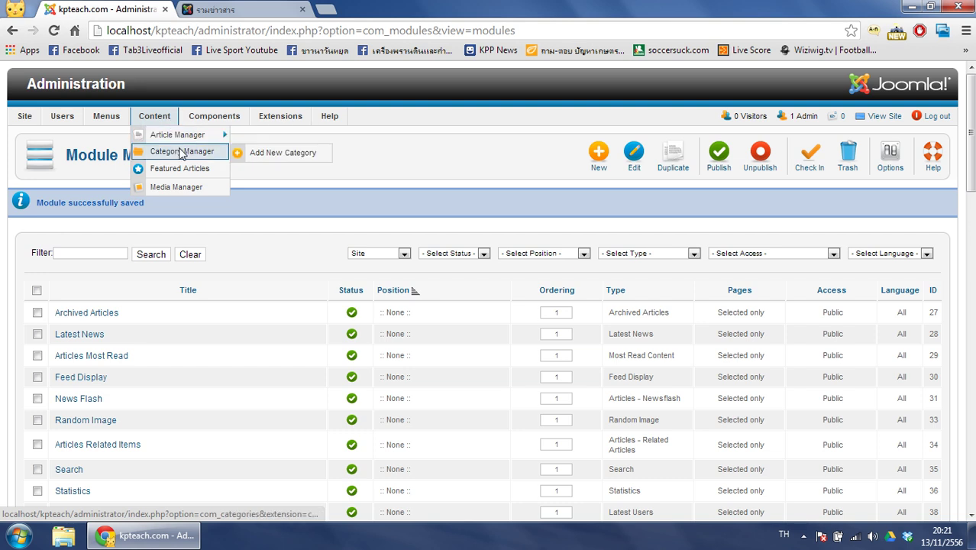
pyautogui.click(181, 152)
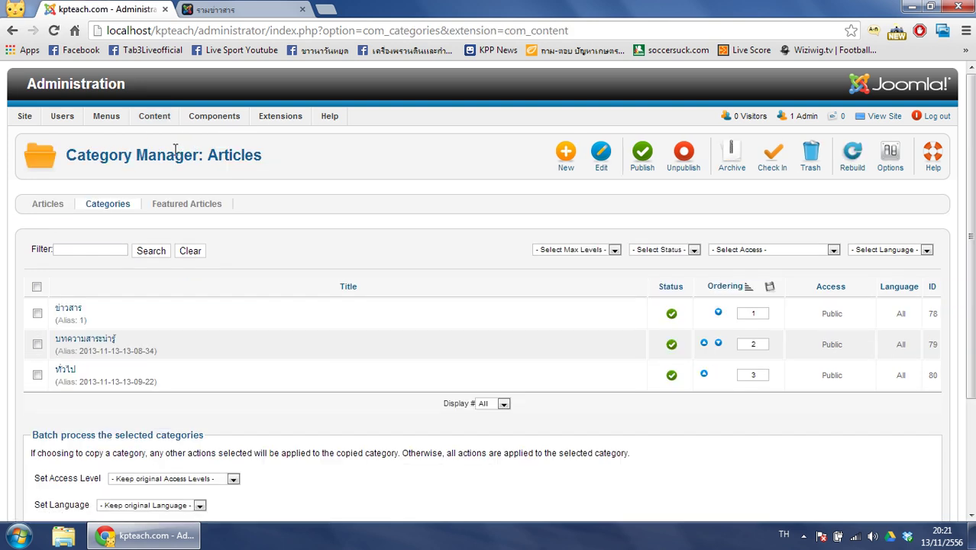
# Step: Change the "รวมข่าวสาร" item of the "ข่าวสาร" menu to the Category Blog type with the category "ข่าวสาร", then save and close it
pyautogui.moveTo(174, 122)
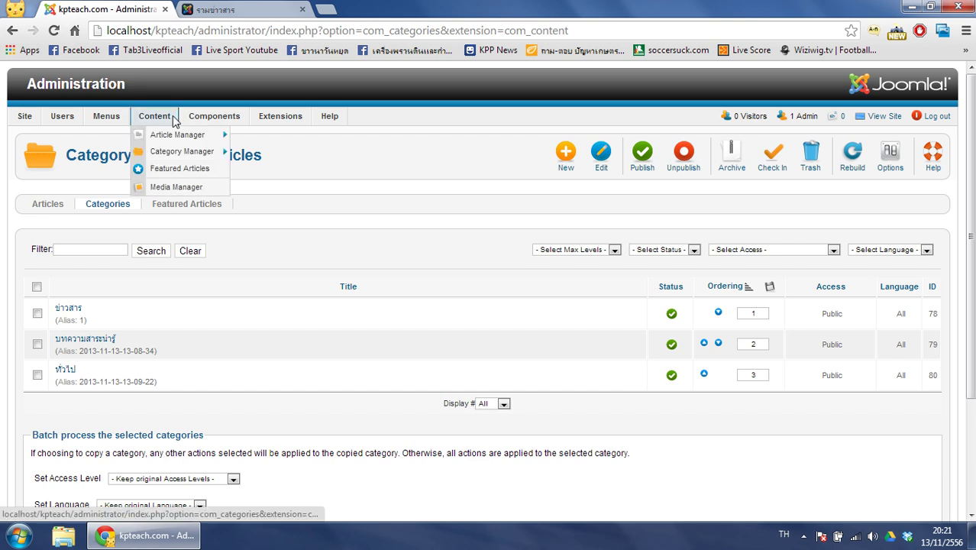
pyautogui.moveTo(109, 119)
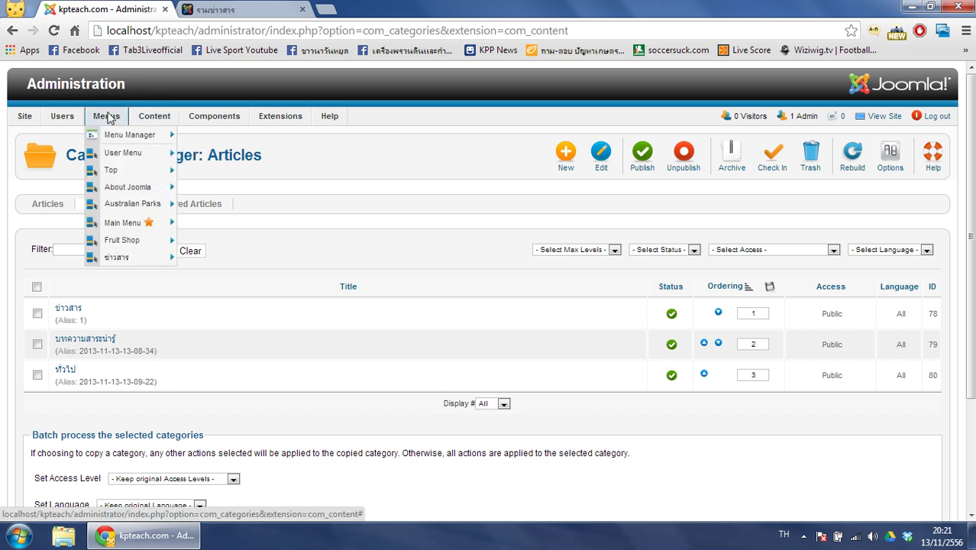
pyautogui.click(128, 260)
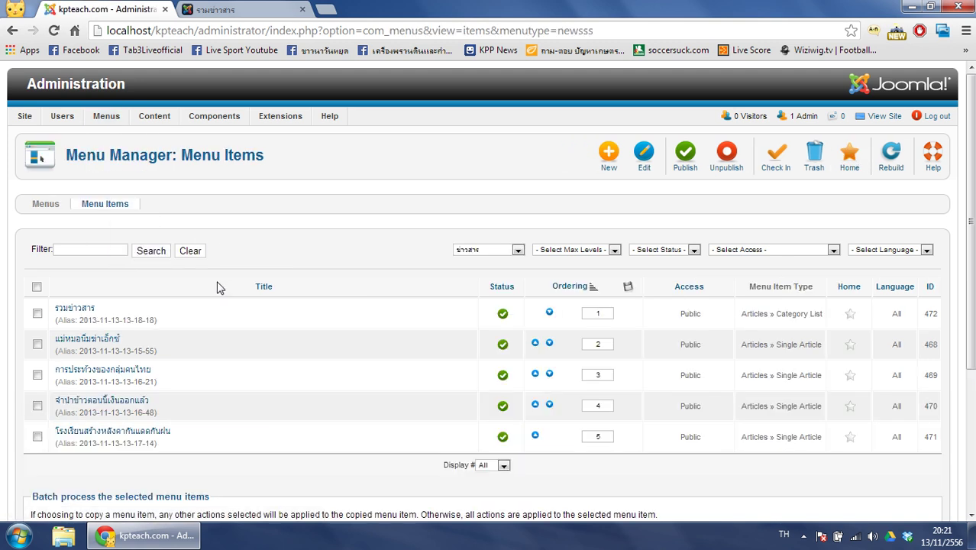
pyautogui.click(81, 313)
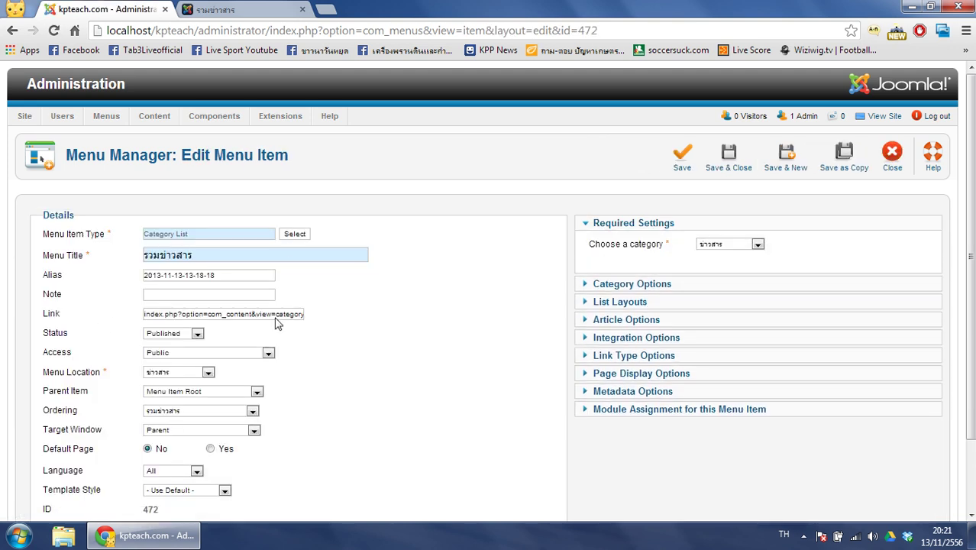
pyautogui.click(291, 235)
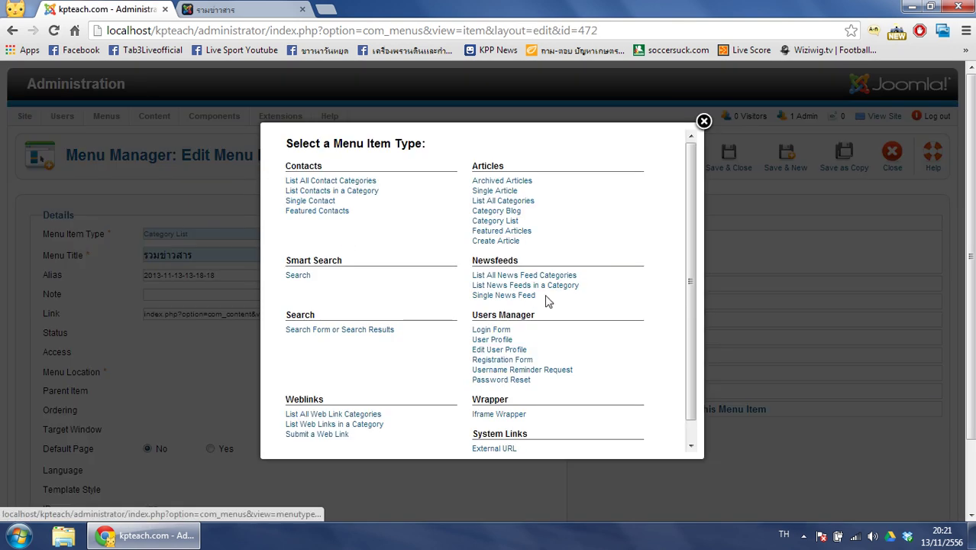
pyautogui.click(504, 221)
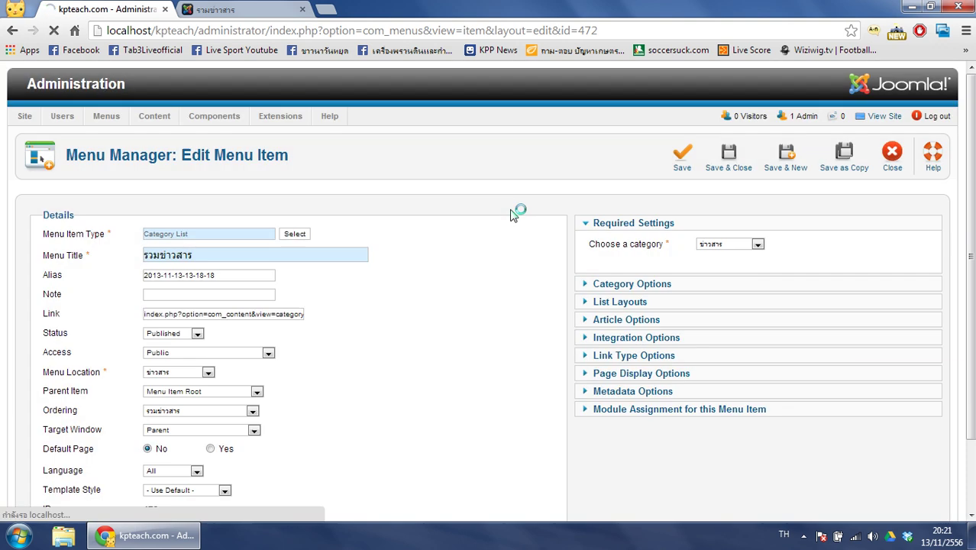
pyautogui.click(735, 243)
pyautogui.click(737, 249)
pyautogui.click(739, 154)
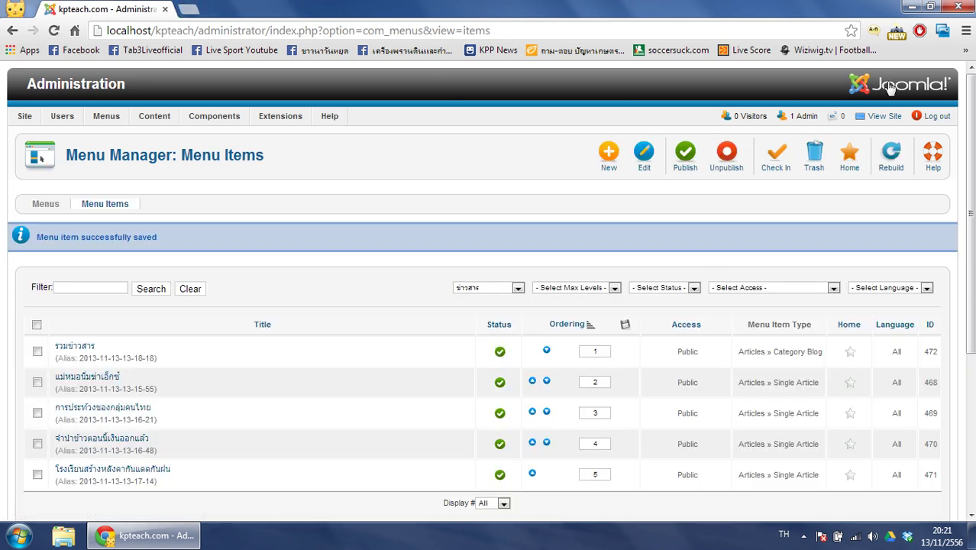
# Step: View the public site's "รวมข่าวสาร" page and examine how the blog layout arranges the articles and their text
pyautogui.click(881, 116)
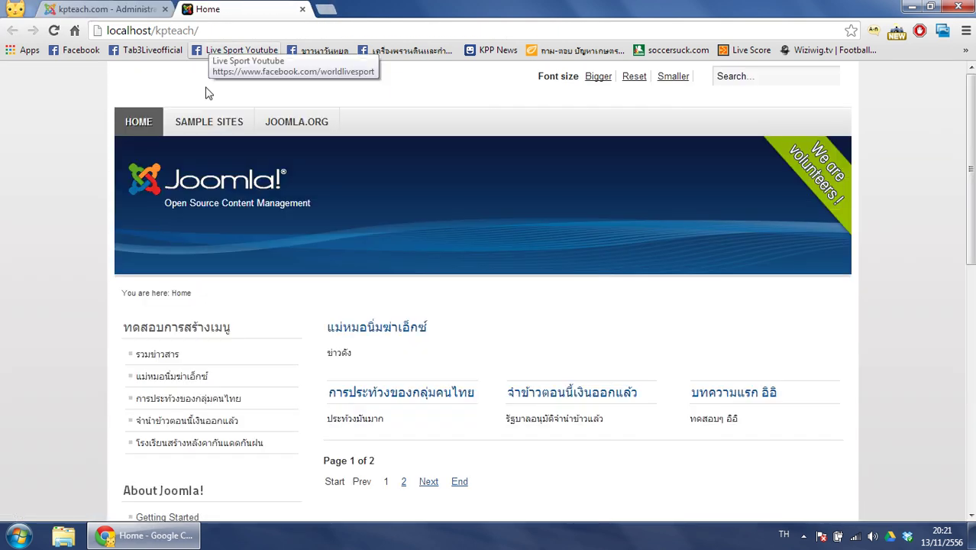
pyautogui.click(158, 354)
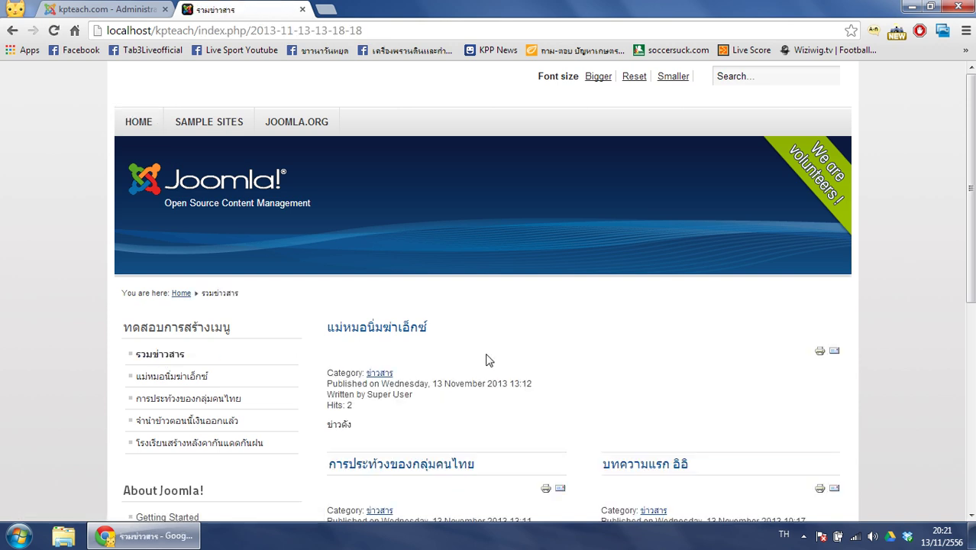
pyautogui.scroll(-4, 489, 359)
pyautogui.scroll(3, 679, 439)
pyautogui.doubleClick(337, 187)
pyautogui.click(326, 185)
pyautogui.moveTo(327, 185); pyautogui.dragTo(520, 288)
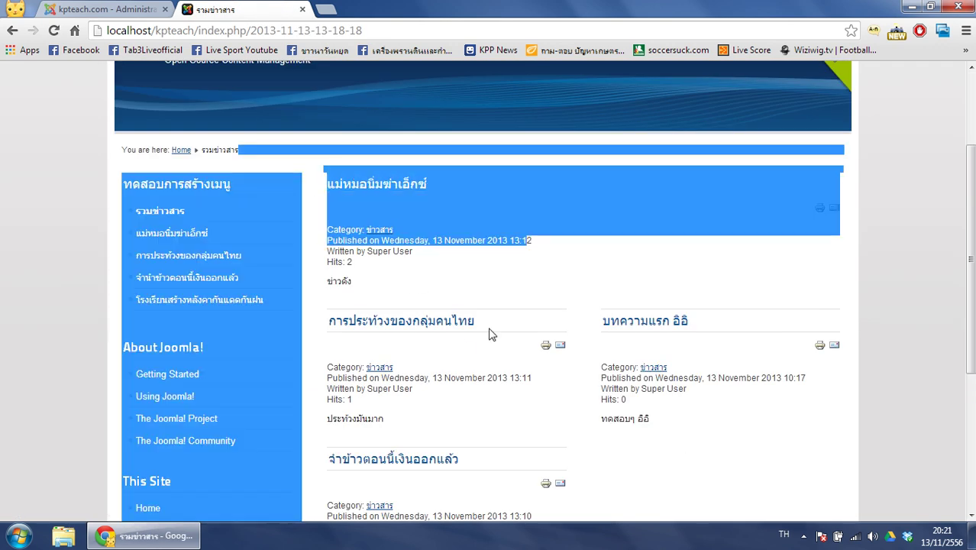
pyautogui.click(515, 339)
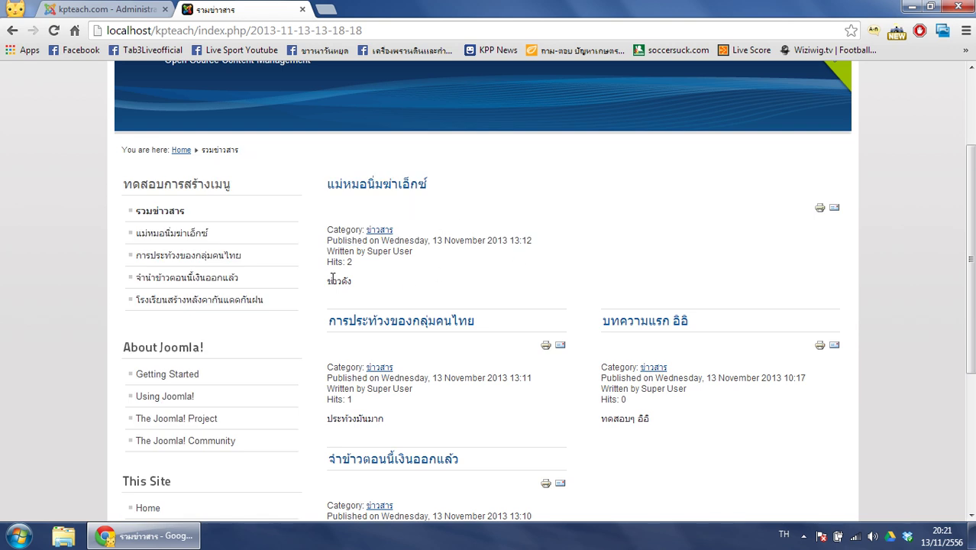
pyautogui.moveTo(328, 280); pyautogui.dragTo(527, 283)
pyautogui.scroll(-5, 388, 431)
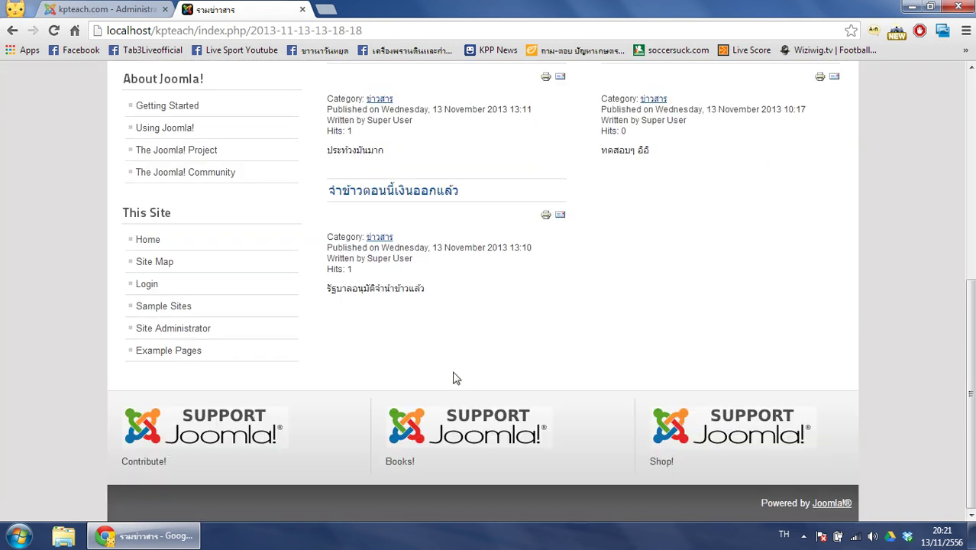
pyautogui.scroll(2, 443, 388)
pyautogui.scroll(3, 640, 386)
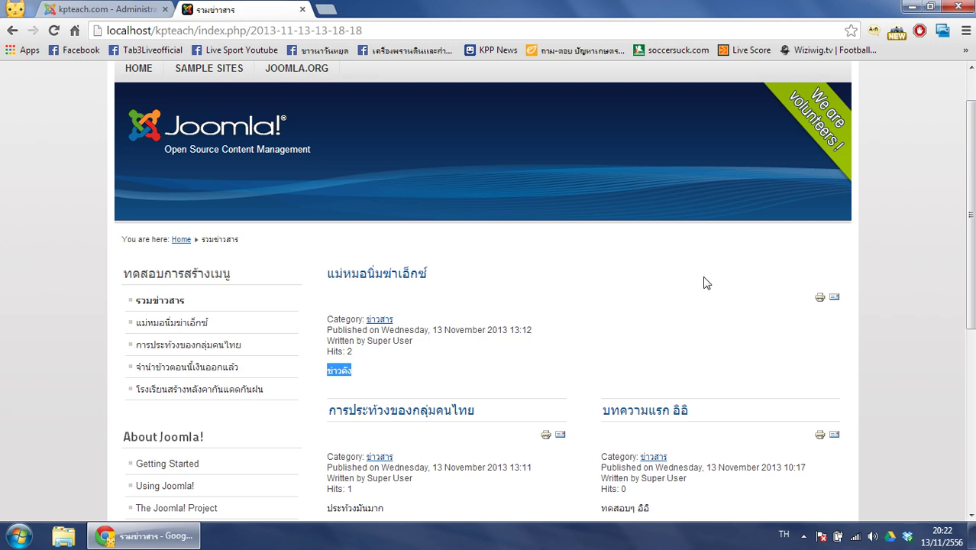
pyautogui.click(803, 536)
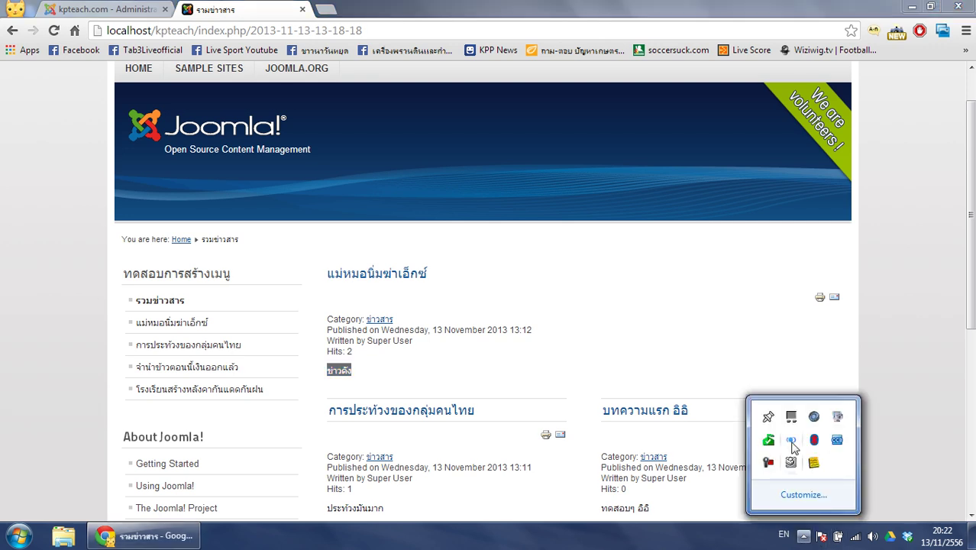